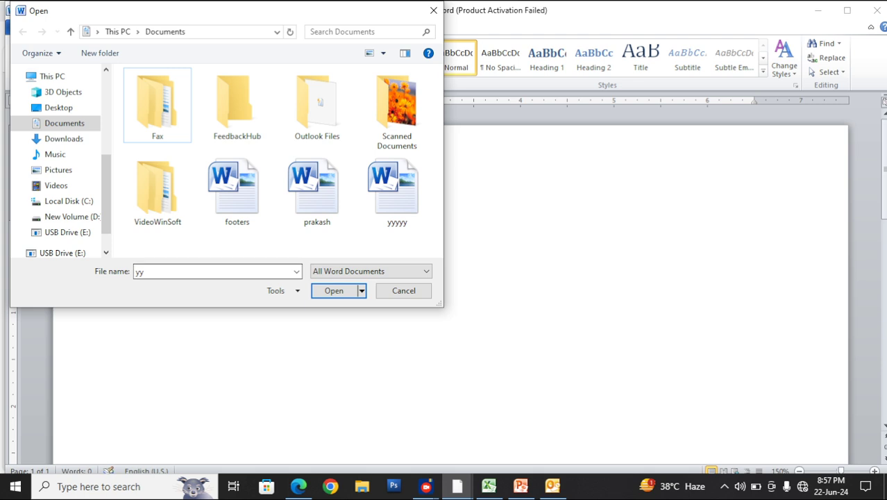
key(ctrl+a)
key(BackSpace)
text(f)
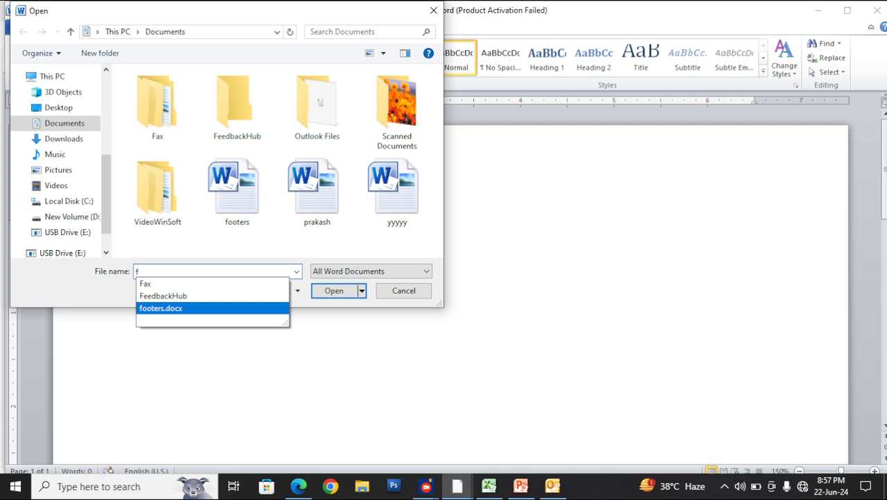
key(BackSpace)
text(p)
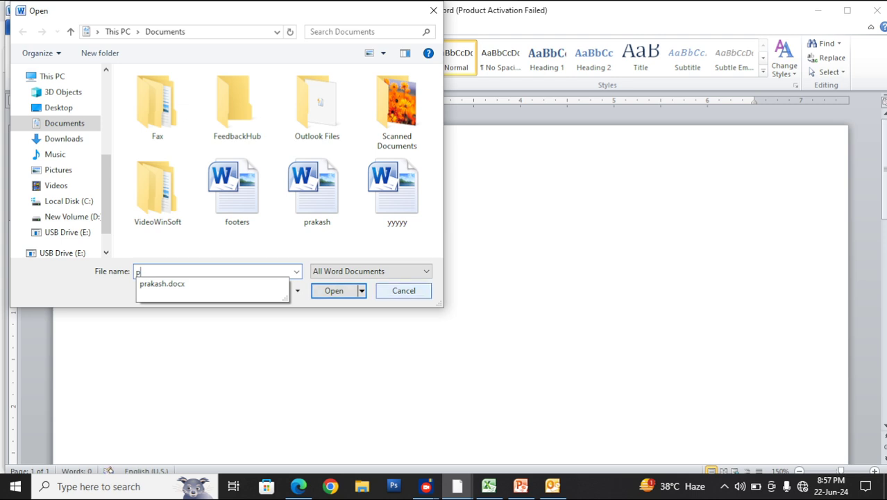
click(403, 290)
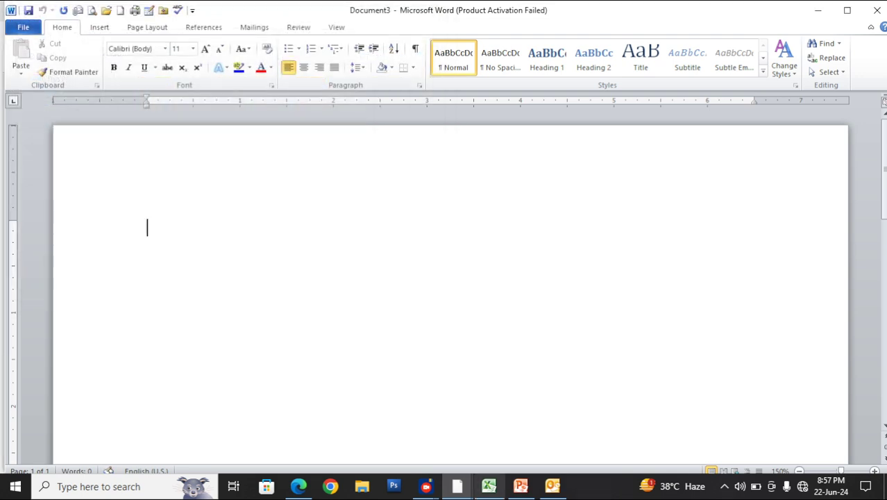
- Switch to Excel and fill the range C4:P16 on Sheet1 with the value 898
click(489, 486)
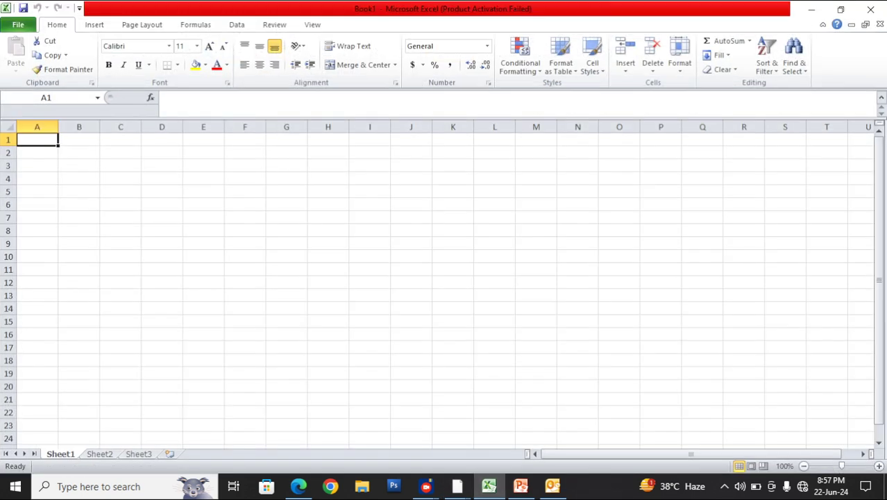
drag(120, 178, 661, 335)
text(89)
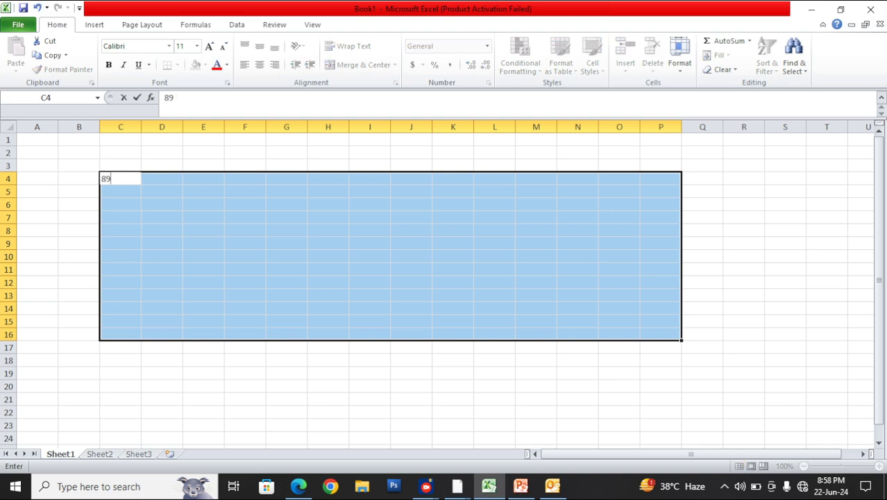
text(8)
key(ctrl+Return)
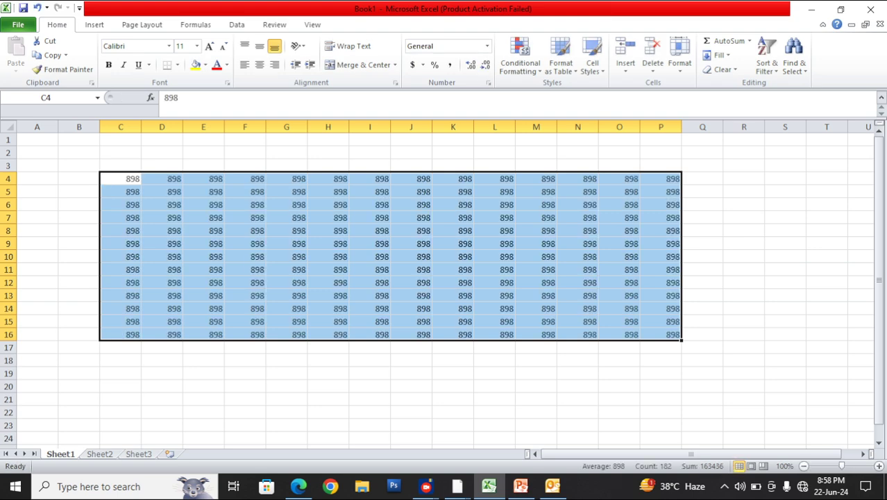
- Save the workbook as Book1 in the Documents folder as an Excel Workbook and close it
click(18, 24)
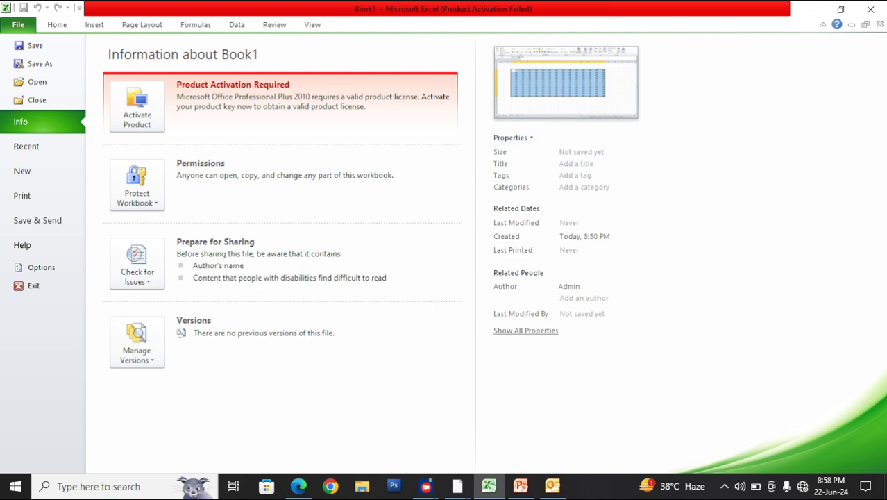
click(35, 46)
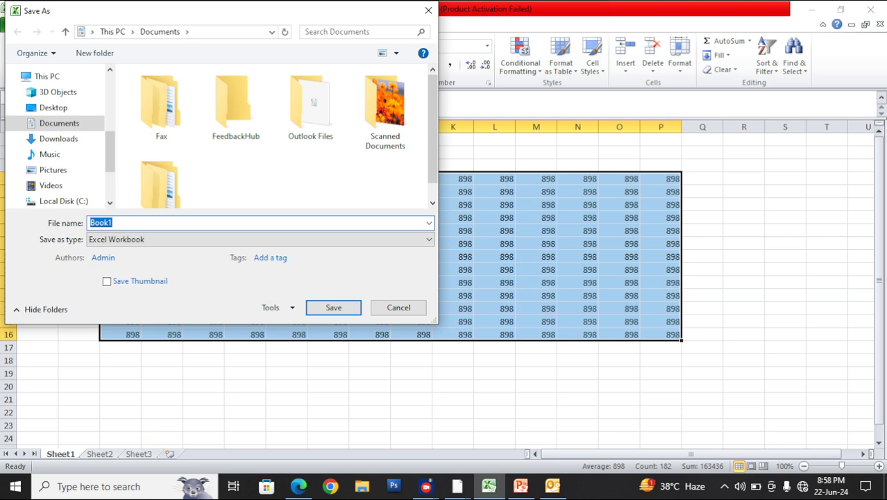
click(334, 308)
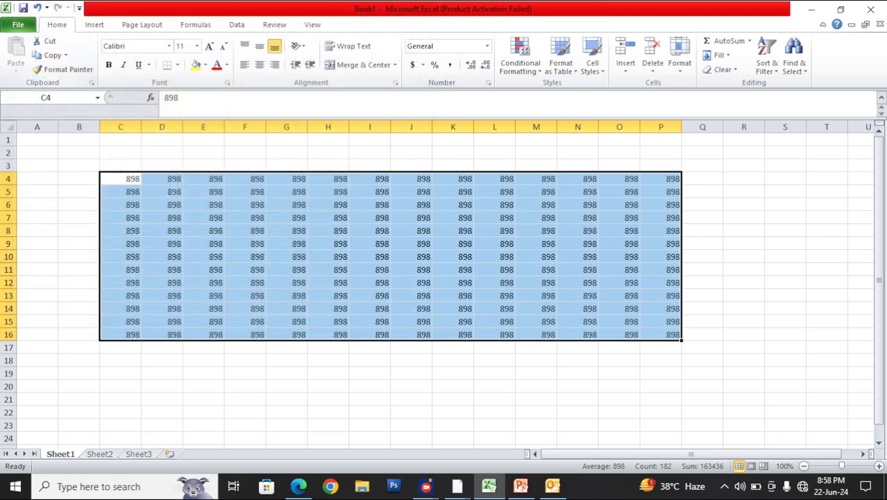
click(18, 24)
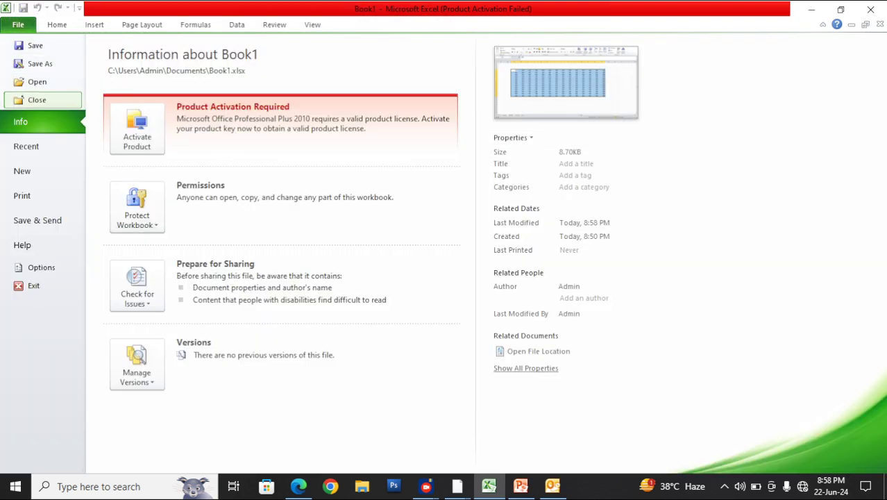
click(37, 99)
click(18, 24)
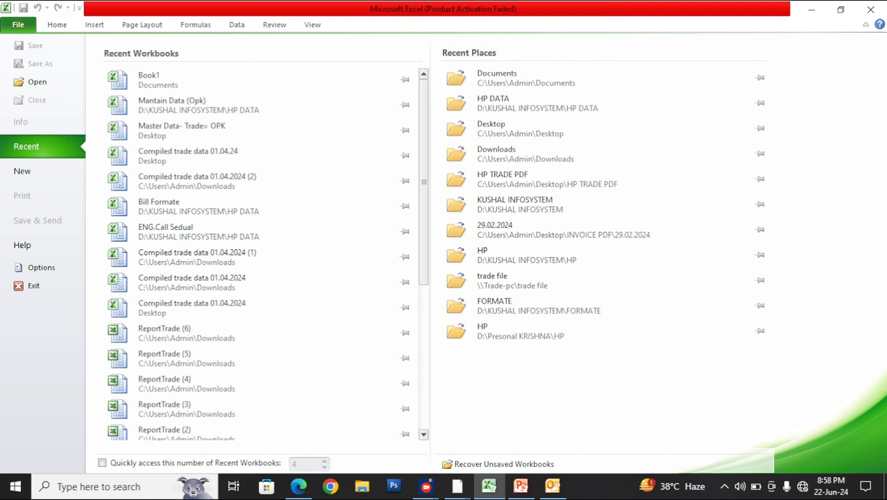
click(37, 81)
text(b)
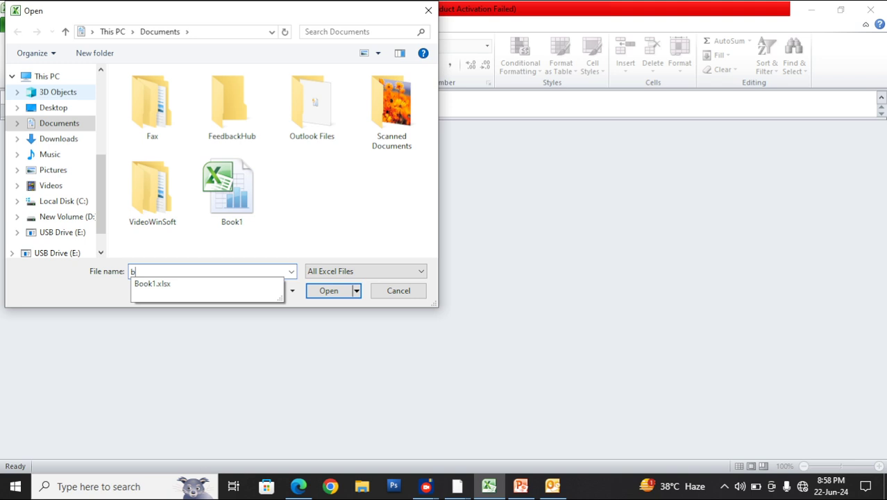
key(Escape)
key(Escape)
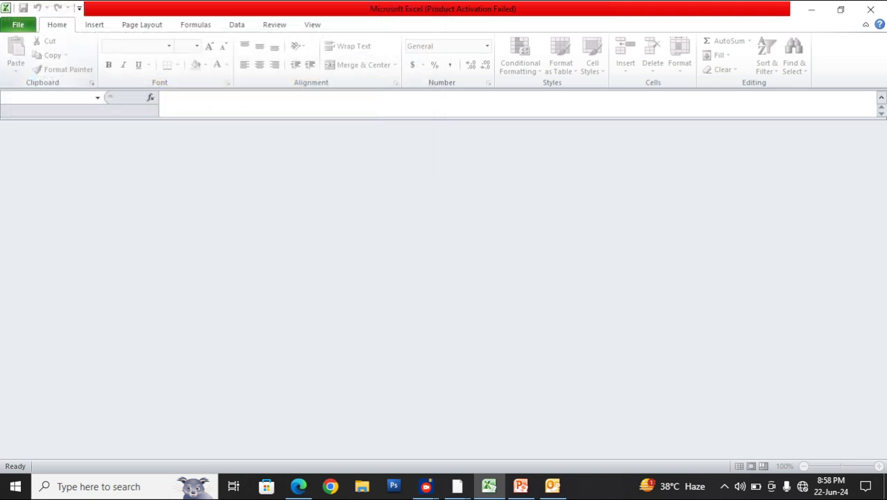
- Close Excel and switch to the MS Word PDF in Edge, going to the "How To Open Ms Word?" section on page 4
click(870, 9)
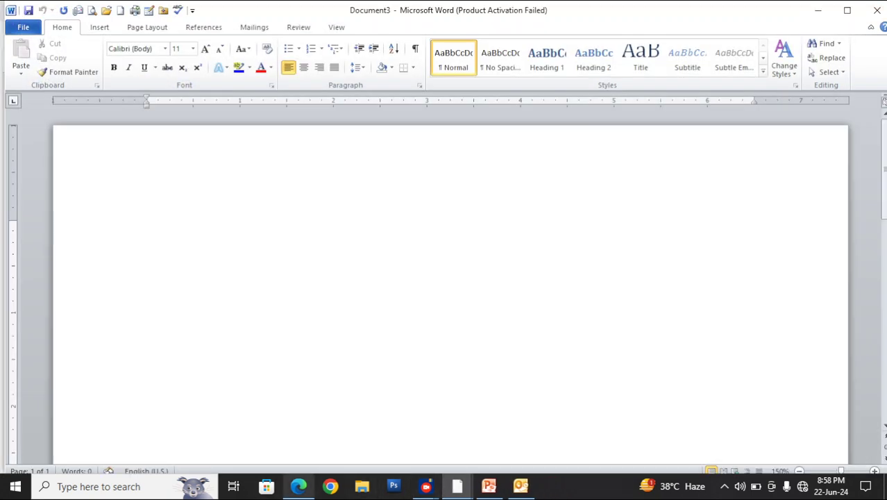
click(298, 486)
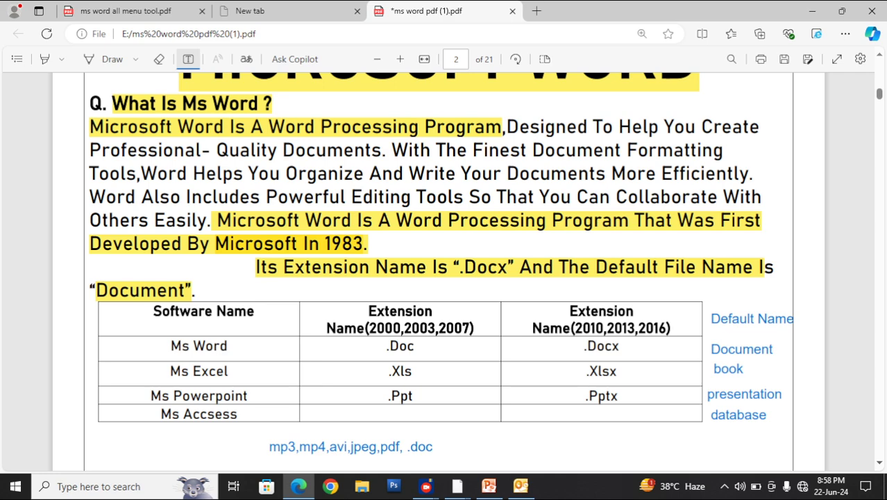
scroll(438, 270, down, 6)
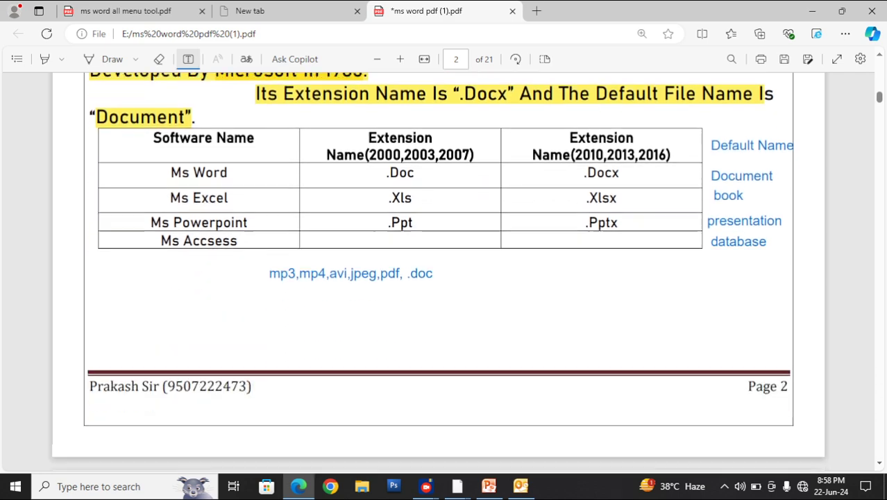
scroll(438, 271, down, 10)
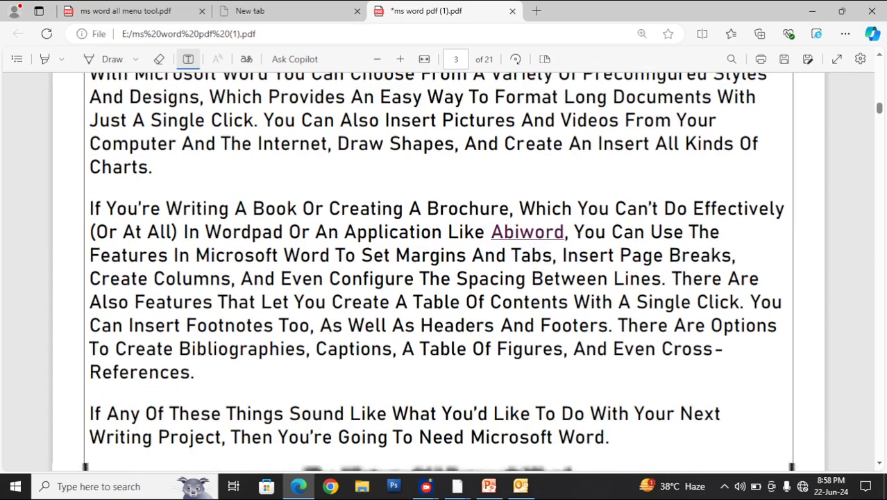
scroll(438, 270, down, 6)
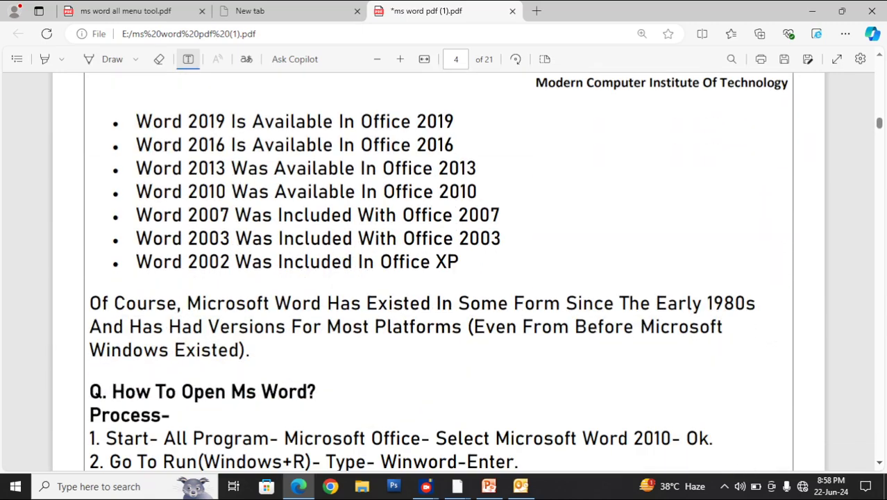
scroll(438, 270, down, 1)
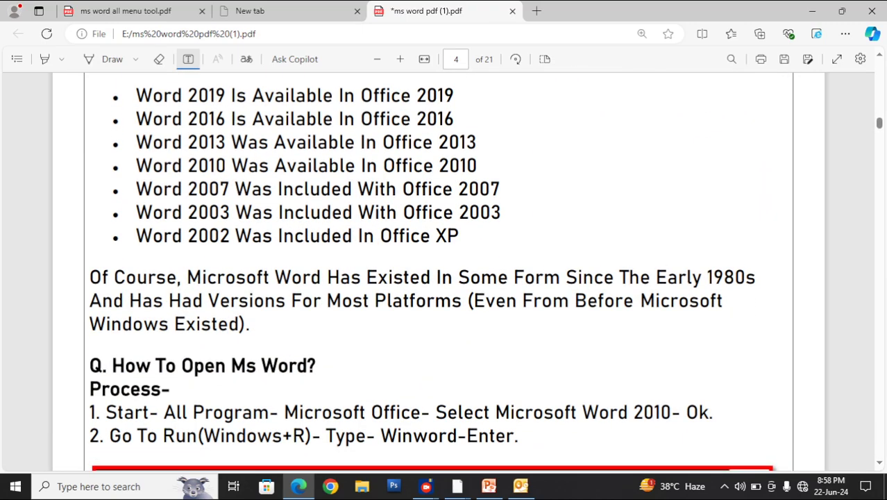
click(564, 281)
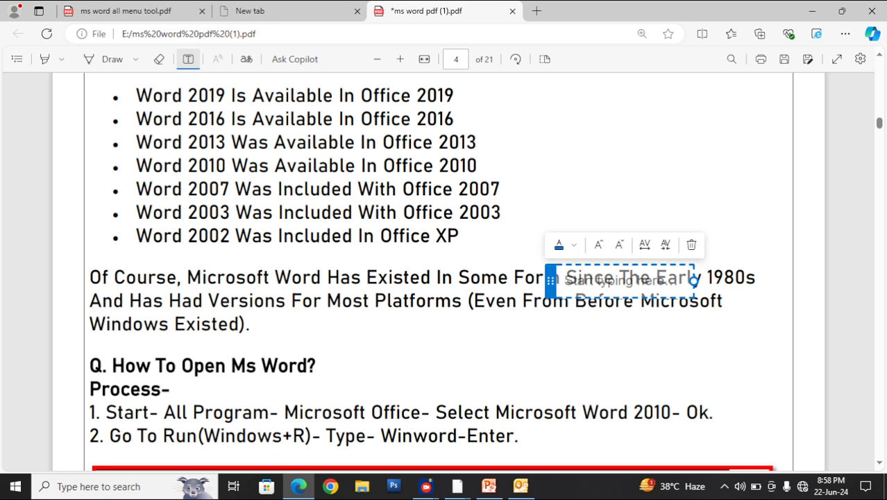
key(Escape)
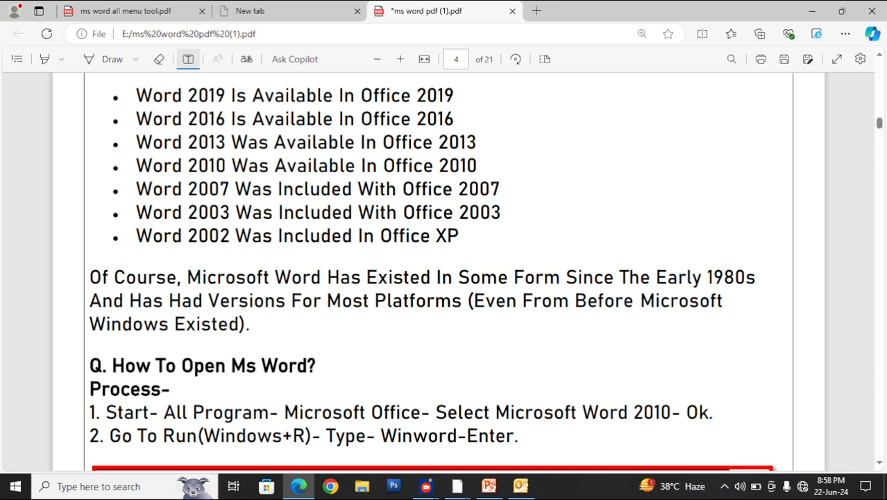
click(287, 360)
key(Escape)
- Highlight the question "How To Open Ms Word?" and both numbered process lines beneath it in yellow
click(45, 59)
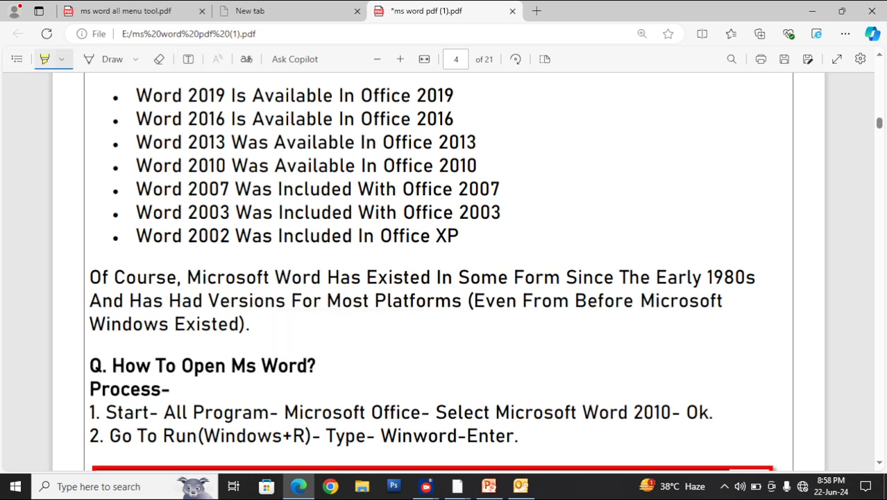
drag(113, 365, 317, 365)
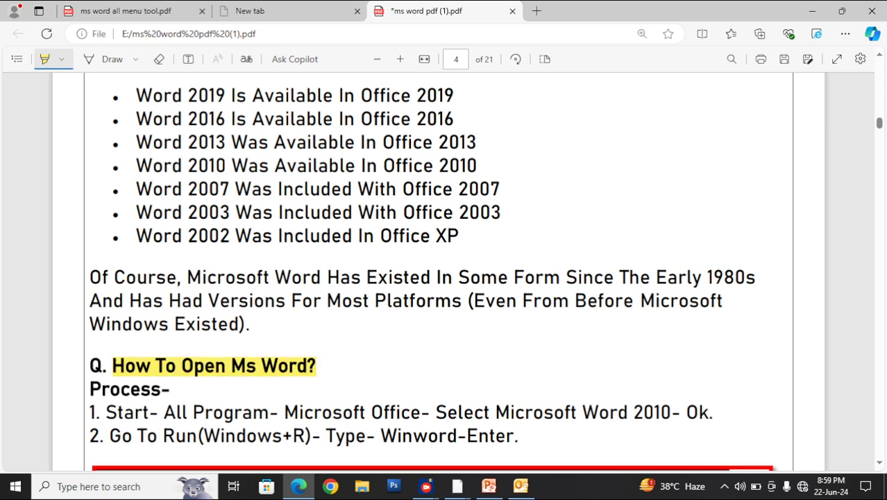
drag(105, 412, 712, 411)
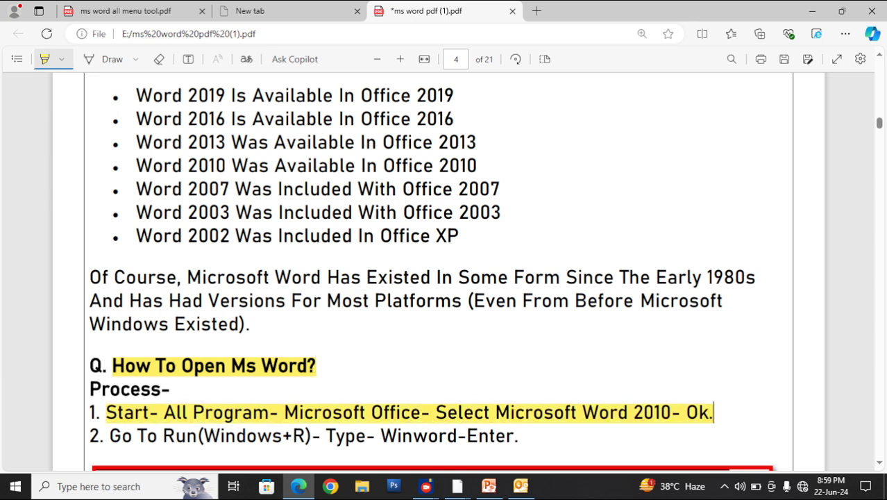
drag(108, 436, 518, 436)
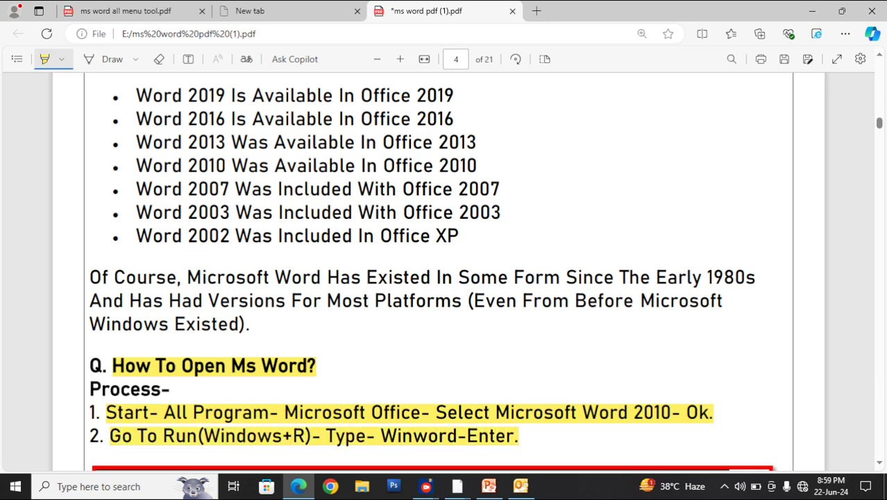
scroll(437, 271, down, 3)
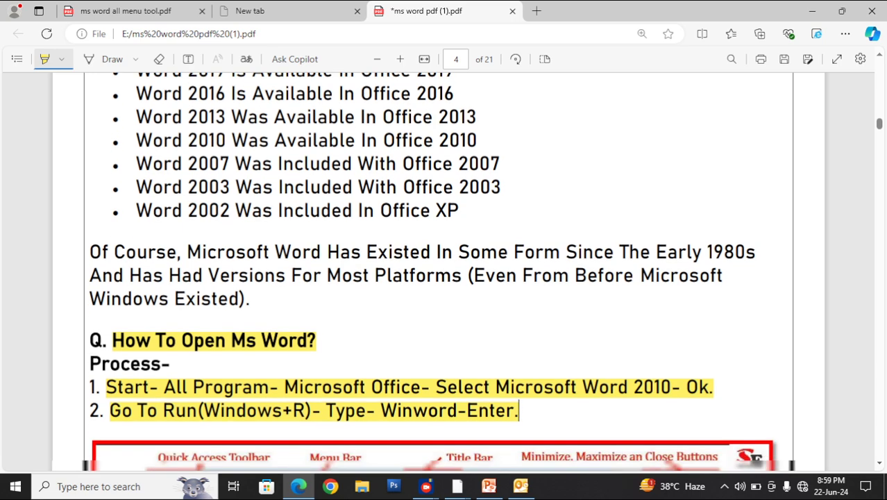
key(super+r)
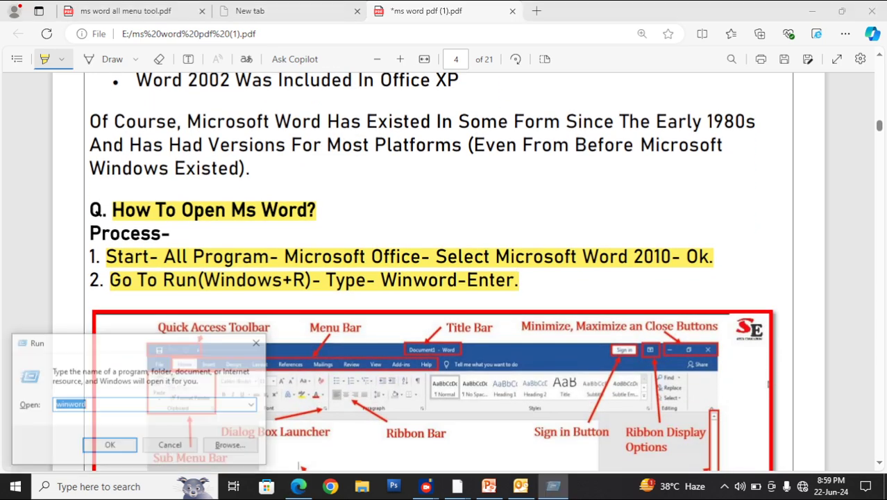
text(w)
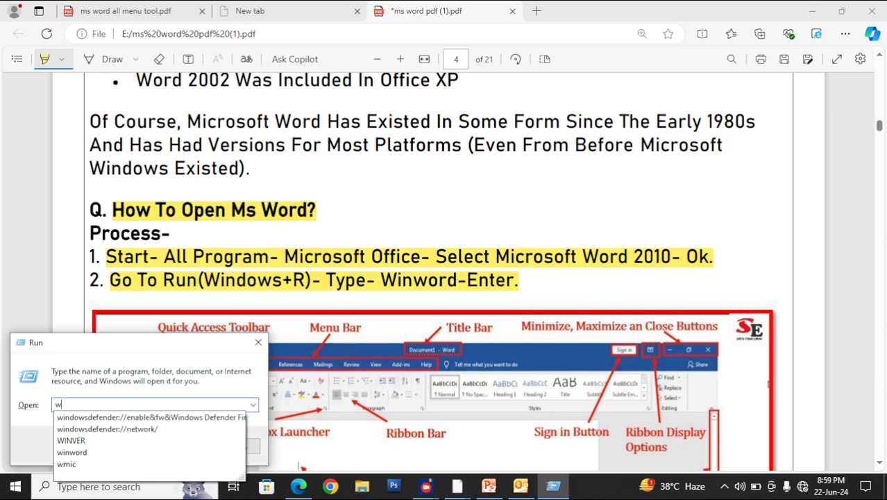
key(Escape)
key(Escape)
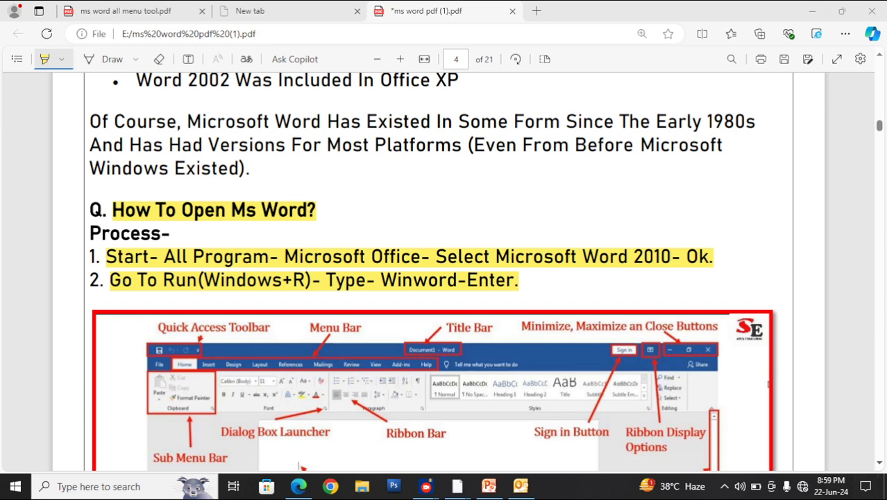
- Highlight the Title Bar, Quick Access Toolbar, Sub Menu Bar, Dialog Box Launcher, Ribbon Bar and Sign in Button labels in the Word window diagram
scroll(443, 271, down, 3)
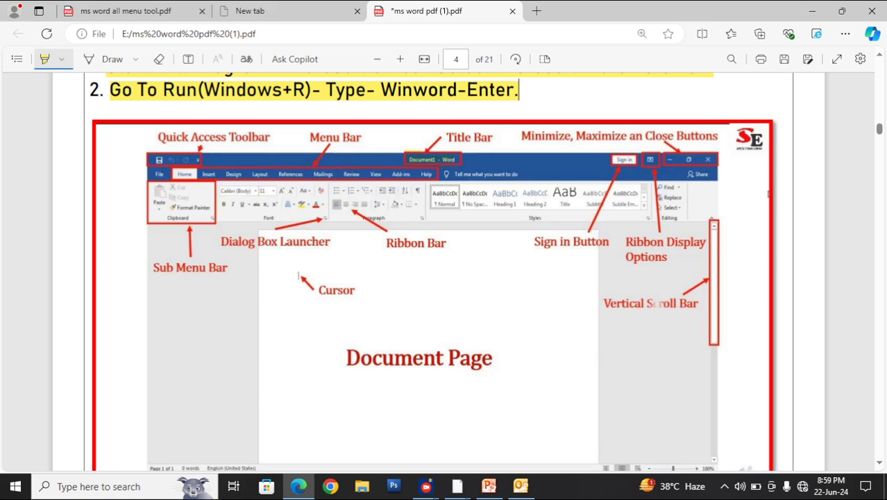
drag(447, 137, 487, 140)
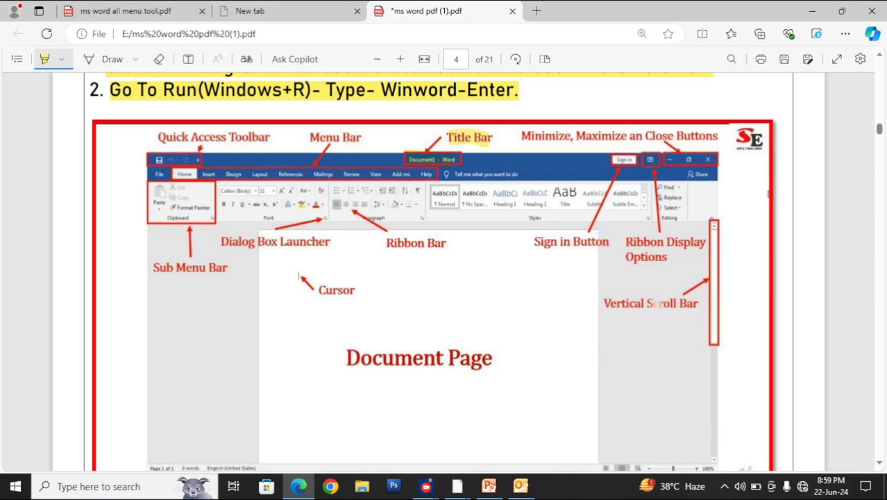
drag(157, 136, 269, 139)
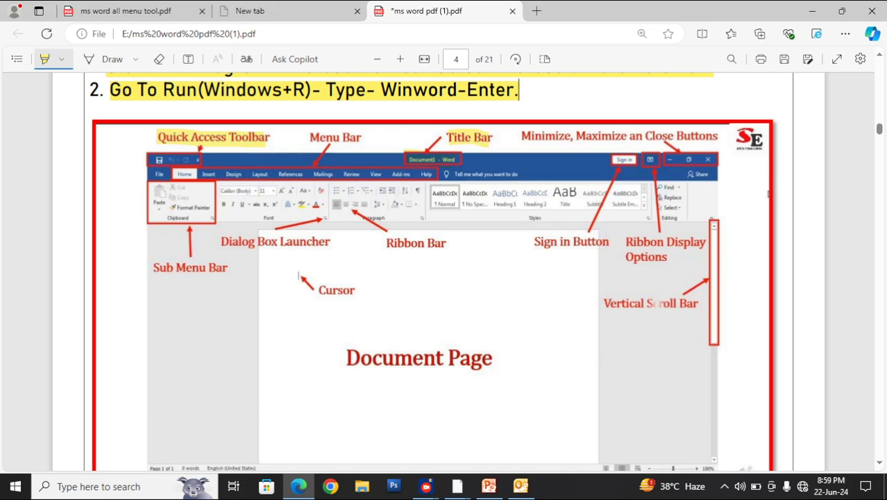
drag(154, 268, 218, 267)
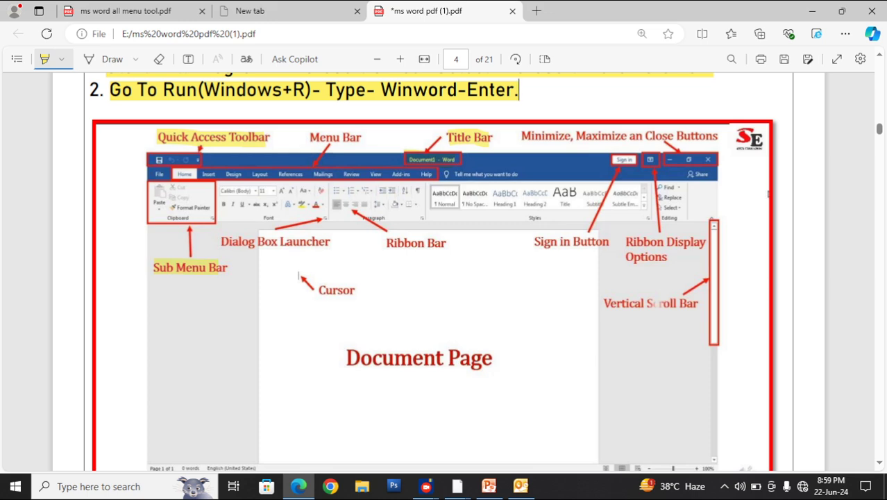
drag(323, 214, 325, 218)
drag(242, 241, 456, 243)
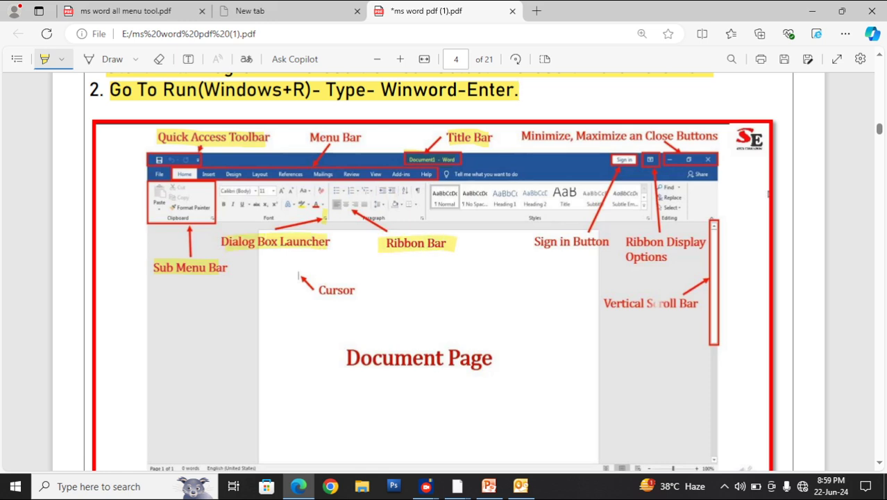
drag(535, 242, 607, 242)
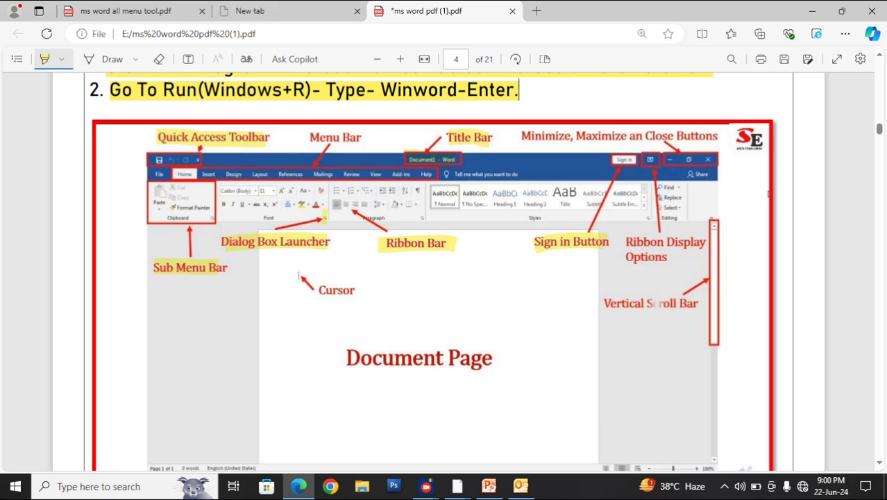
- Highlight the Vertical Scroll Bar and Document Page labels and the cursor mark in the Word window diagram in yellow
drag(604, 304, 696, 304)
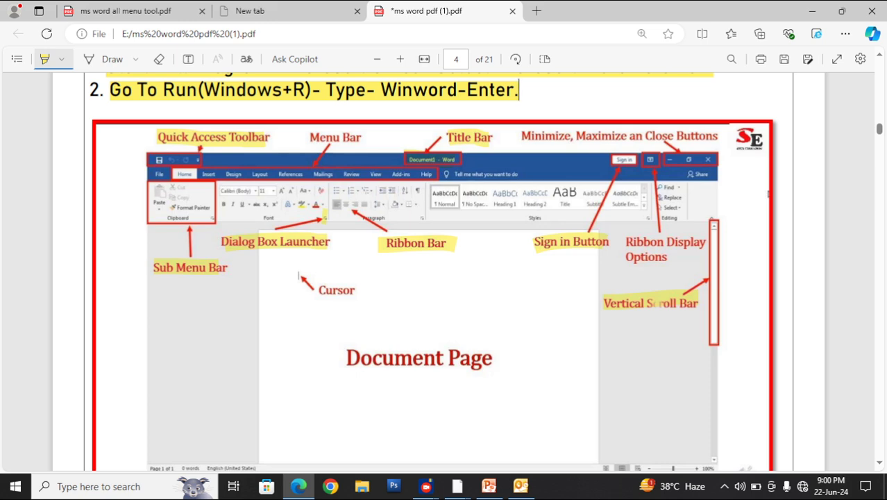
drag(347, 355, 513, 338)
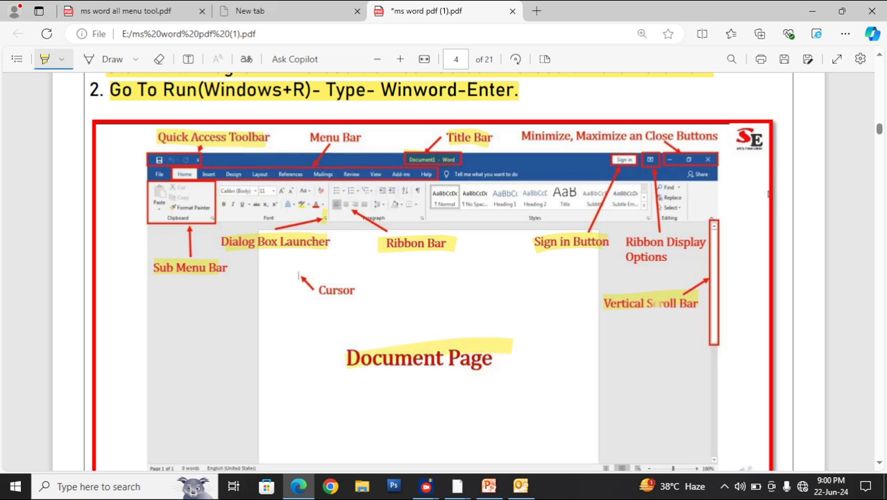
drag(293, 270, 302, 284)
scroll(437, 270, down, 2)
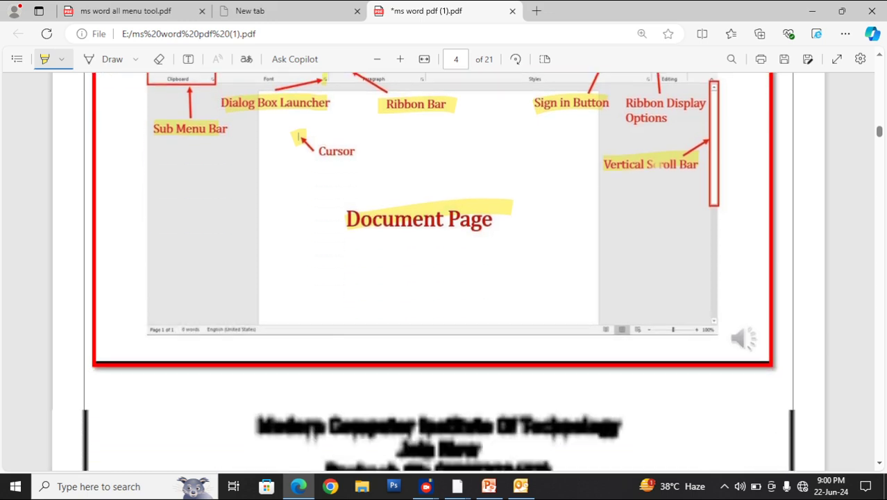
scroll(437, 271, down, 1)
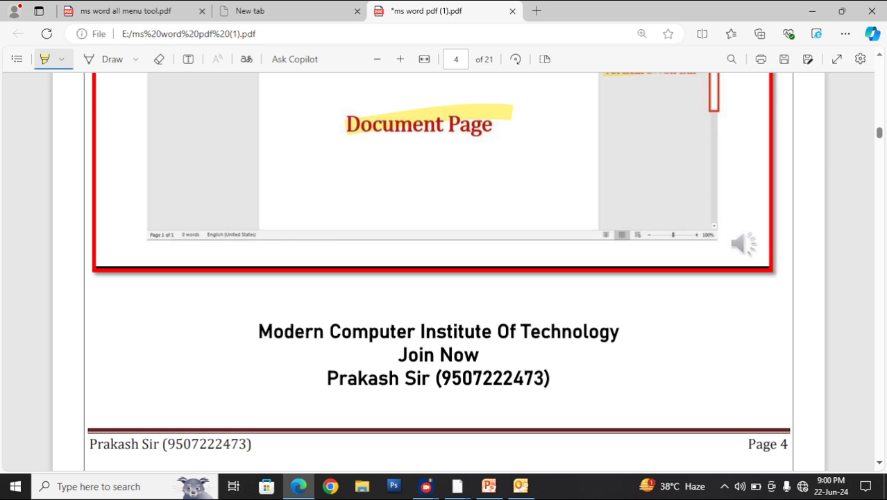
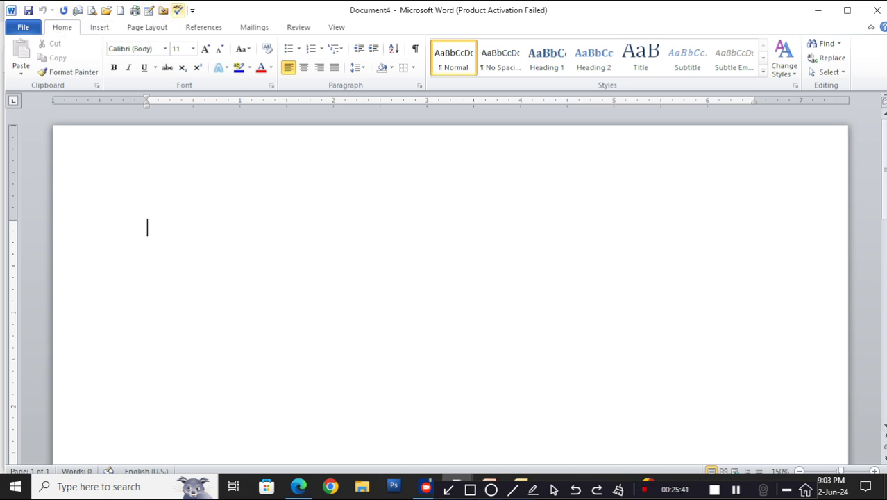
- Review Word's Quick Access Toolbar customization options and the Info, Recent and New pages of the blank document, and return to the document
click(192, 11)
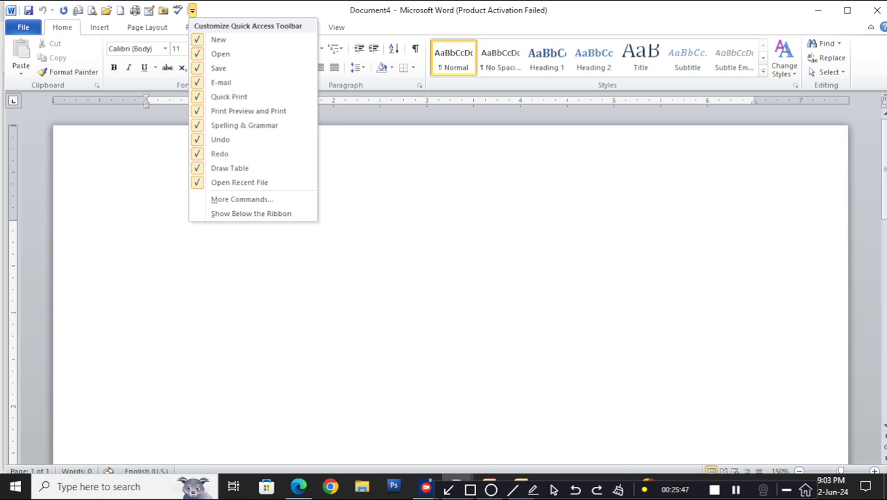
key(Escape)
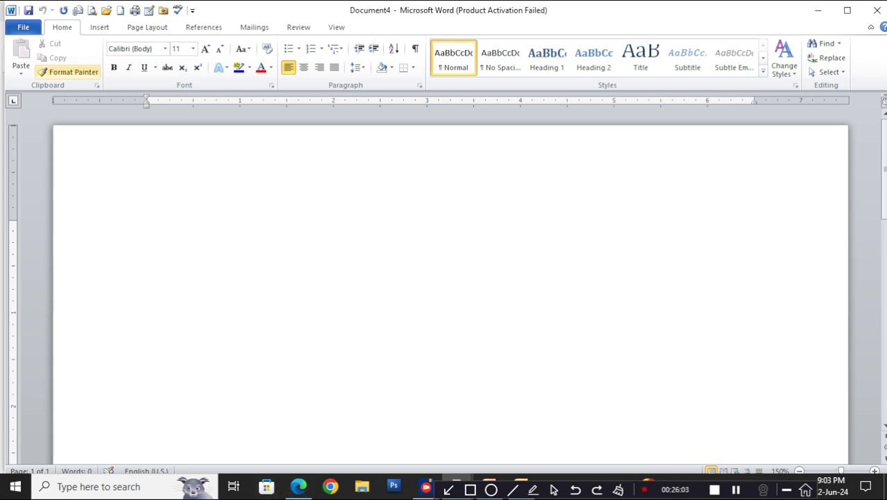
click(23, 27)
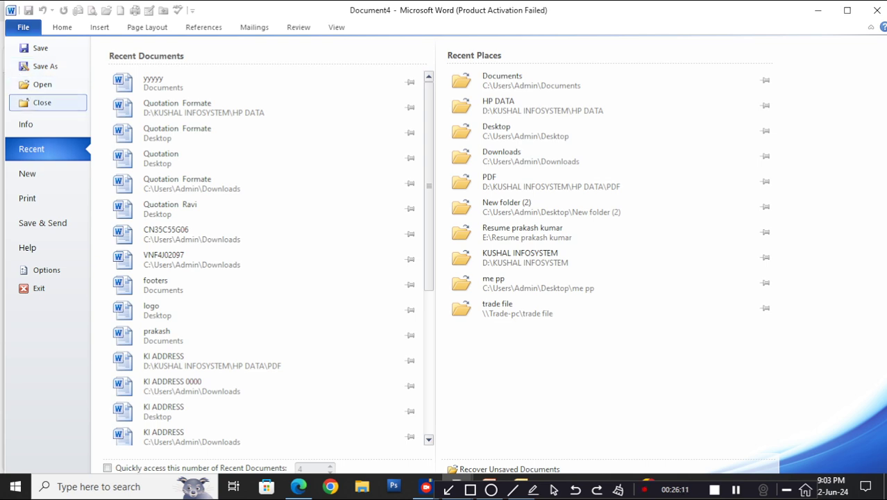
click(28, 124)
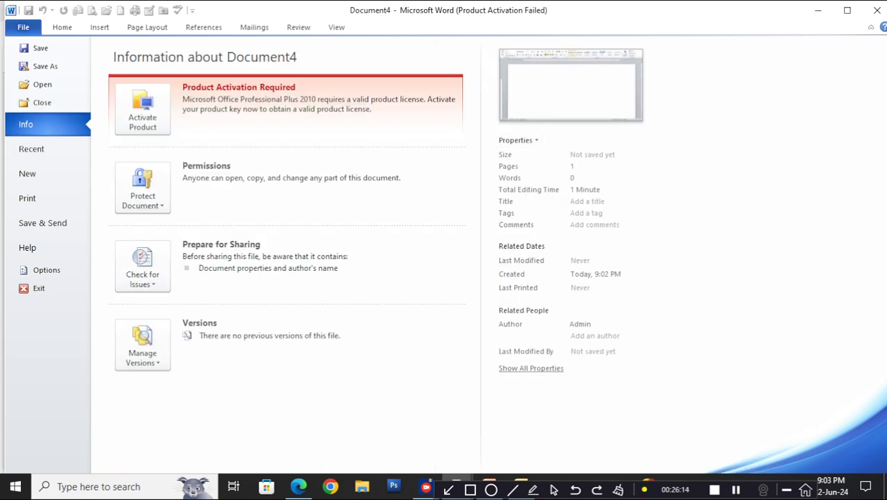
click(31, 149)
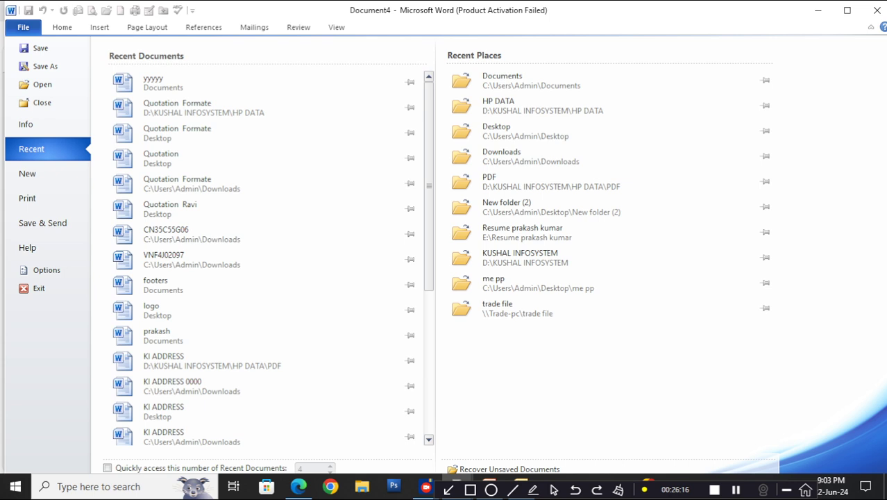
click(28, 174)
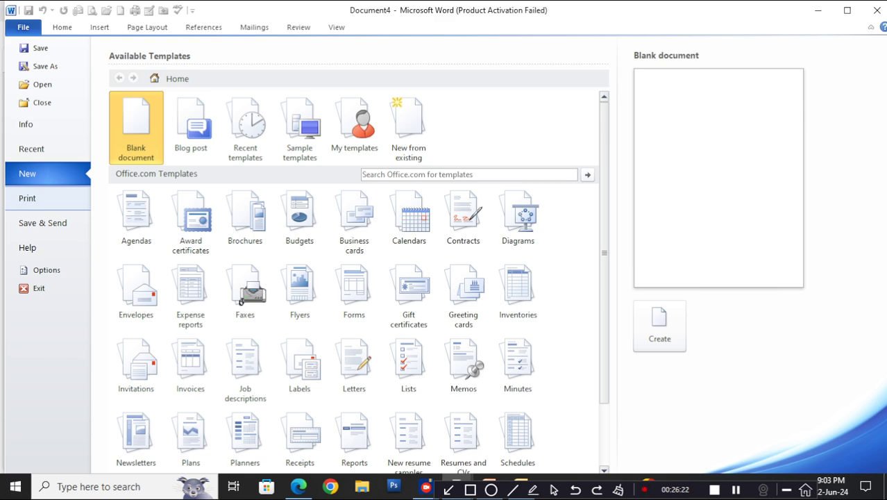
key(Escape)
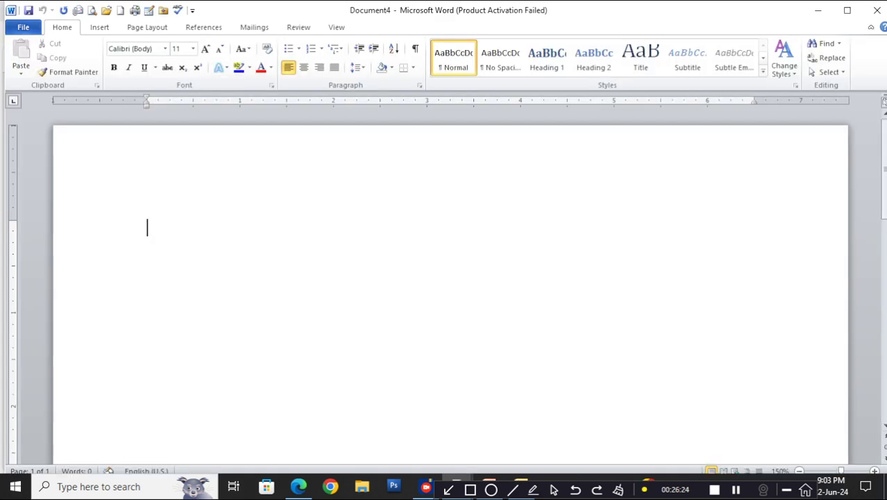
- Switch to the MS Word PDF in Edge and highlight the "File Tab" heading on page 7 and the Save-to-Options command list in its screenshot
click(298, 485)
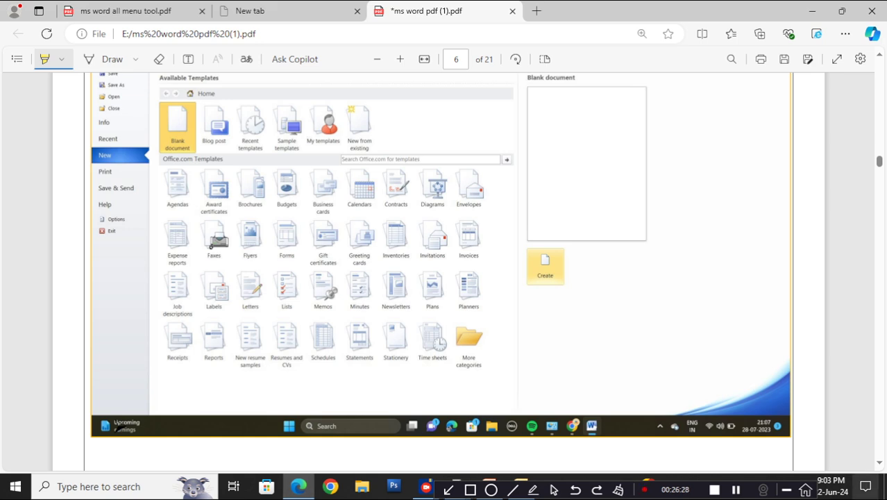
scroll(444, 271, down, 1)
scroll(444, 271, down, 6)
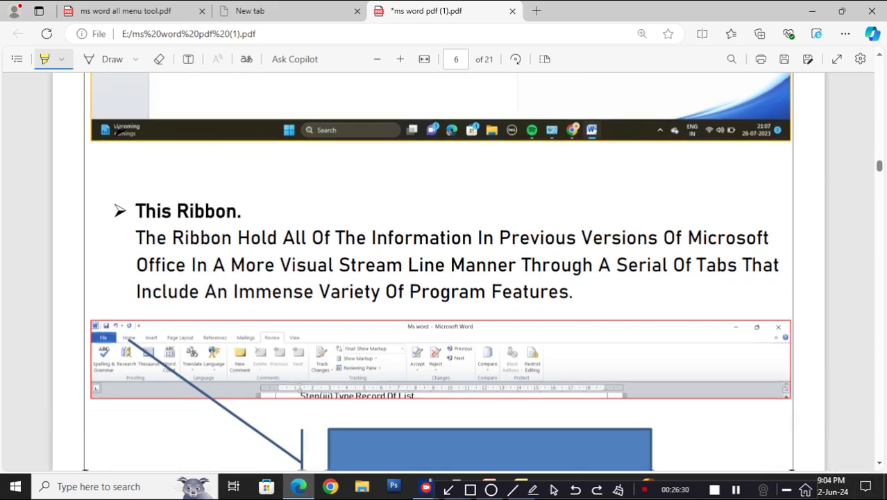
scroll(444, 271, down, 7)
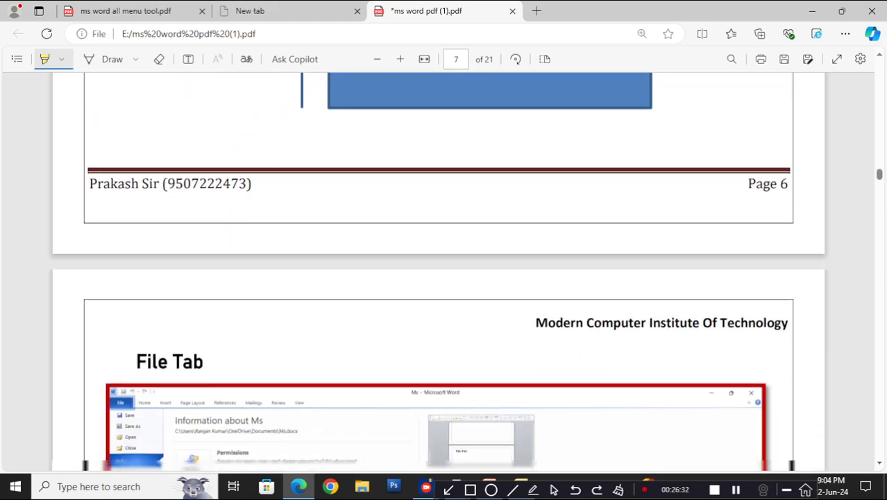
scroll(444, 270, down, 1)
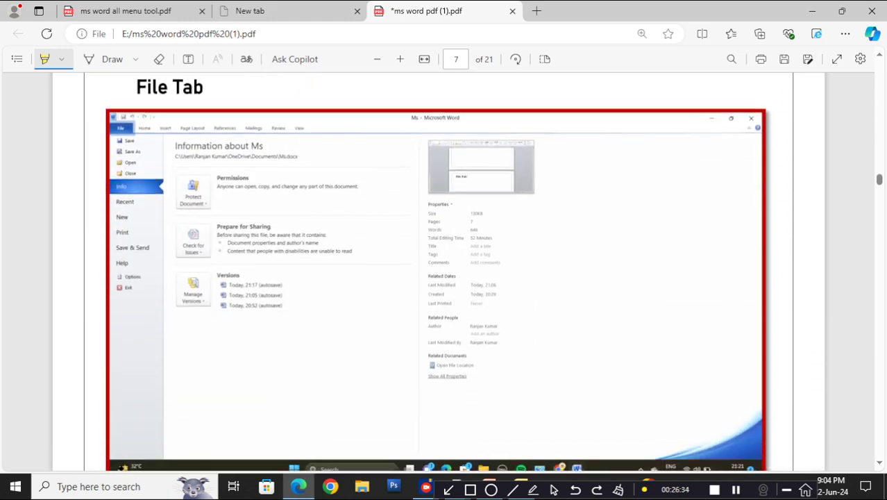
drag(137, 87, 204, 86)
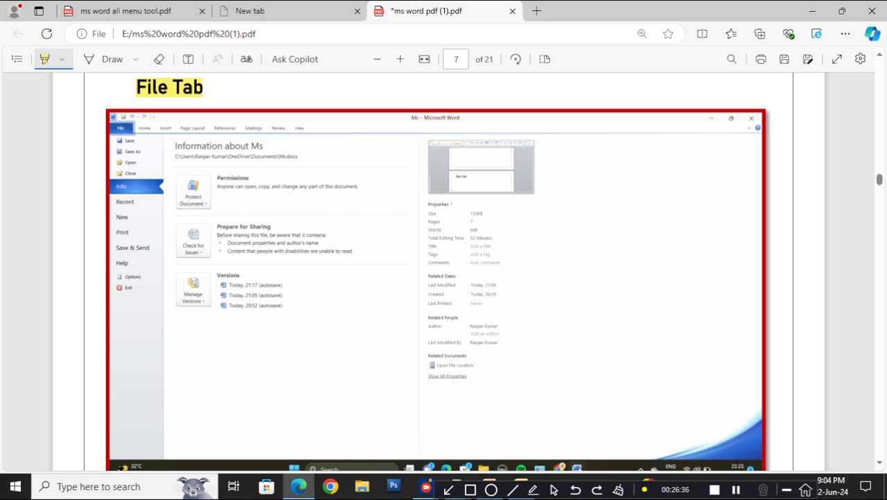
click(121, 141)
drag(120, 143, 135, 284)
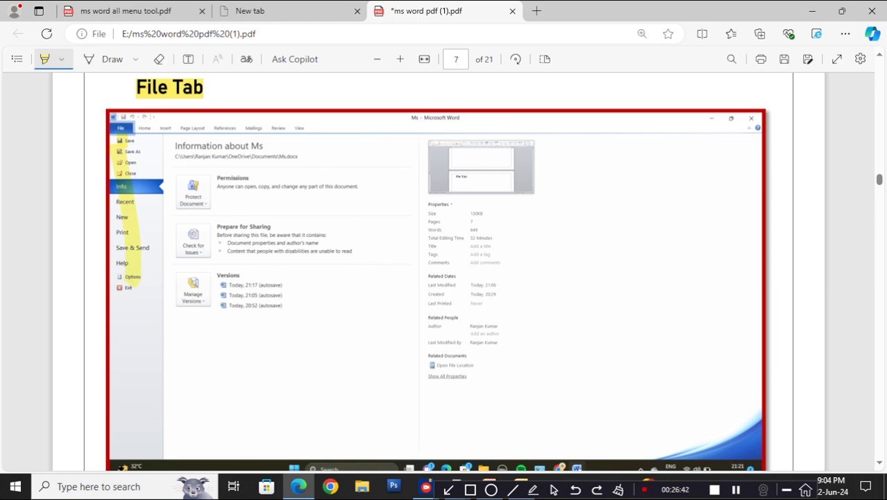
- Highlight the Save, Save As and Open descriptions beneath the File Tab screenshot on page 7 in yellow
scroll(437, 271, down, 1)
scroll(437, 270, down, 5)
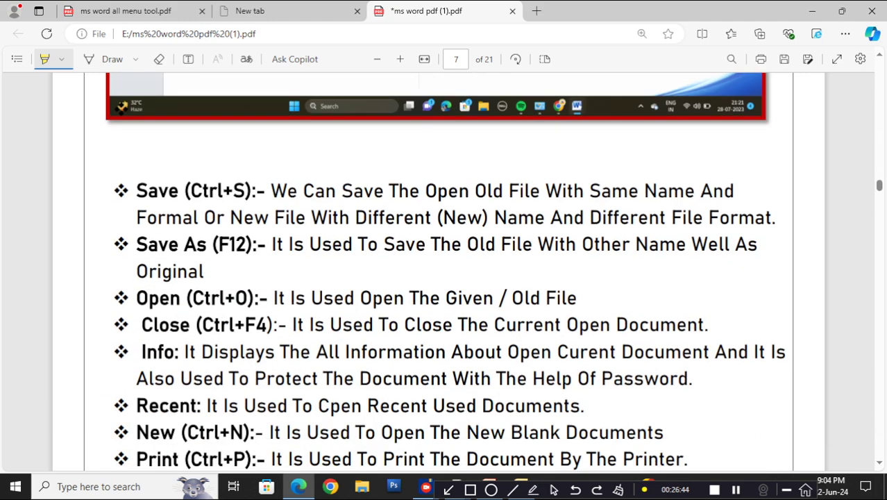
drag(137, 191, 700, 191)
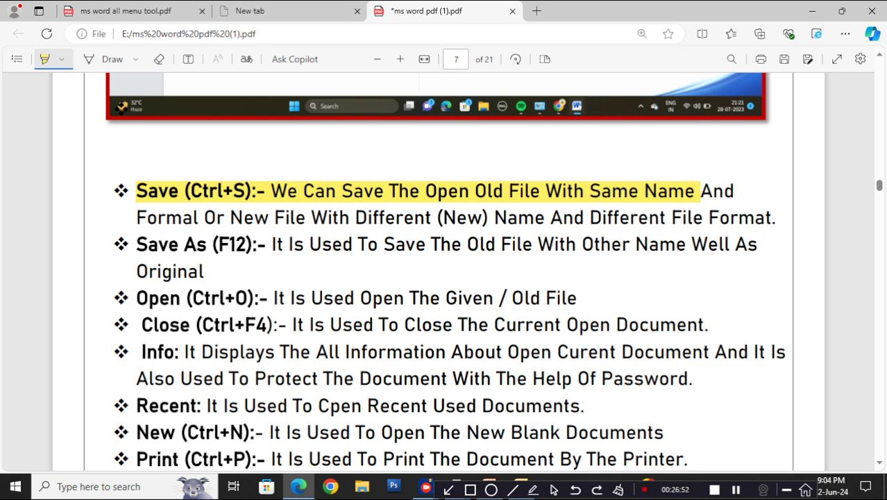
drag(136, 218, 203, 217)
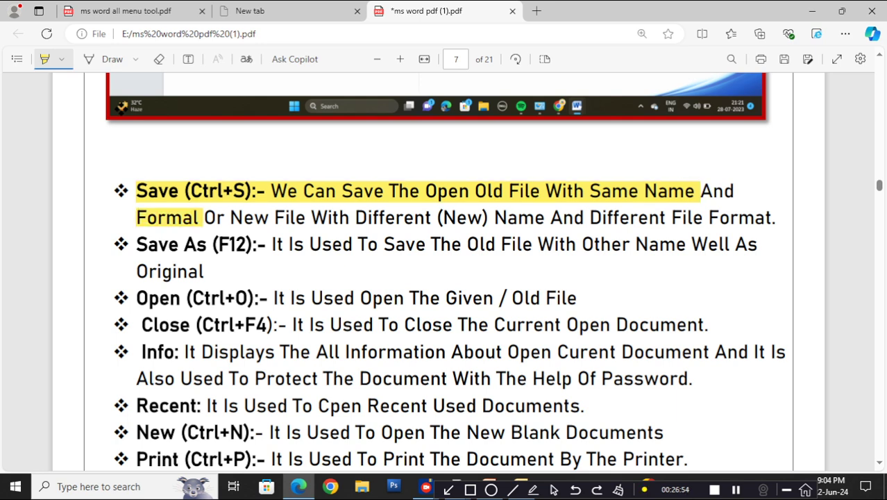
drag(136, 244, 724, 245)
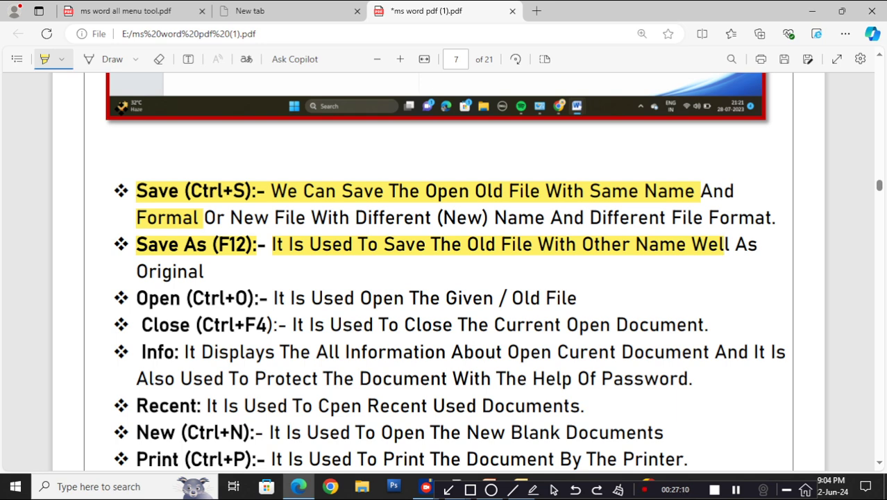
drag(136, 298, 180, 298)
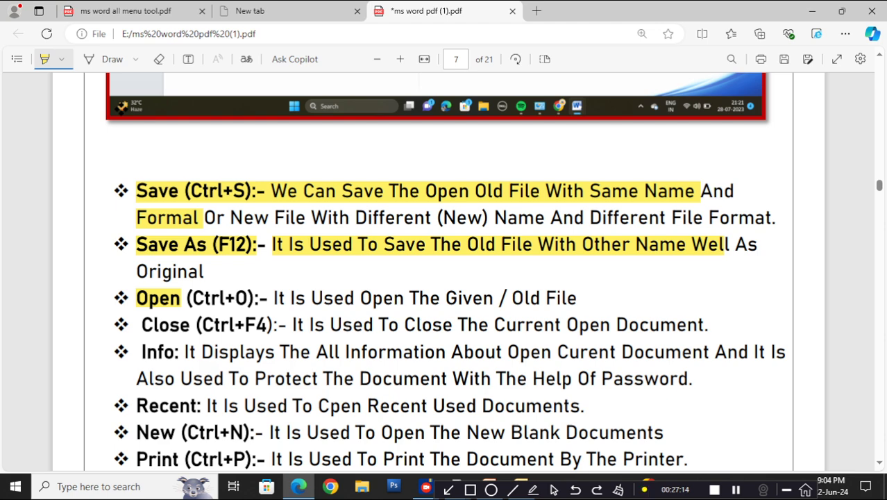
drag(181, 297, 567, 298)
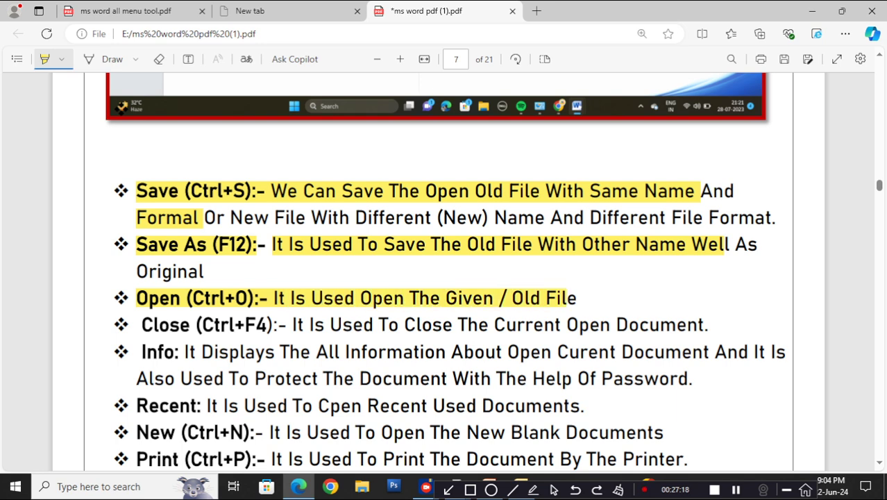
- Highlight the Close and Info descriptions and the explanation after "Recent:" on page 7 in yellow
drag(142, 325, 699, 324)
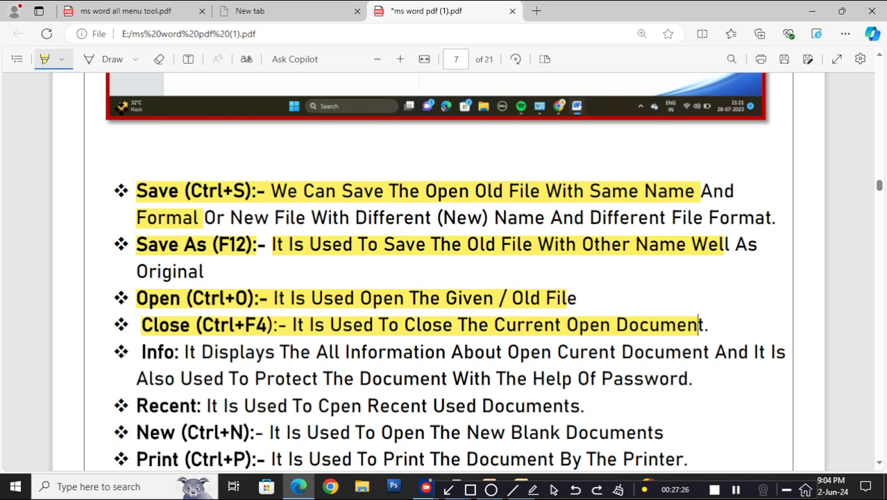
drag(137, 352, 786, 352)
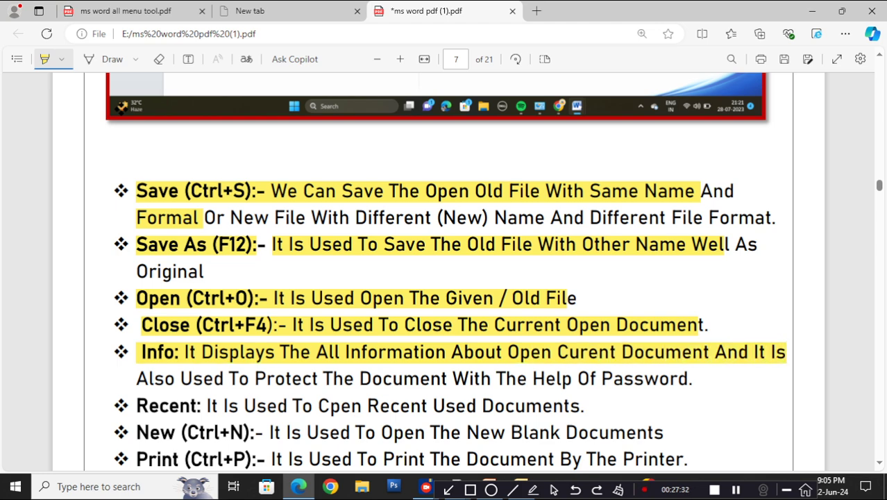
drag(192, 379, 689, 378)
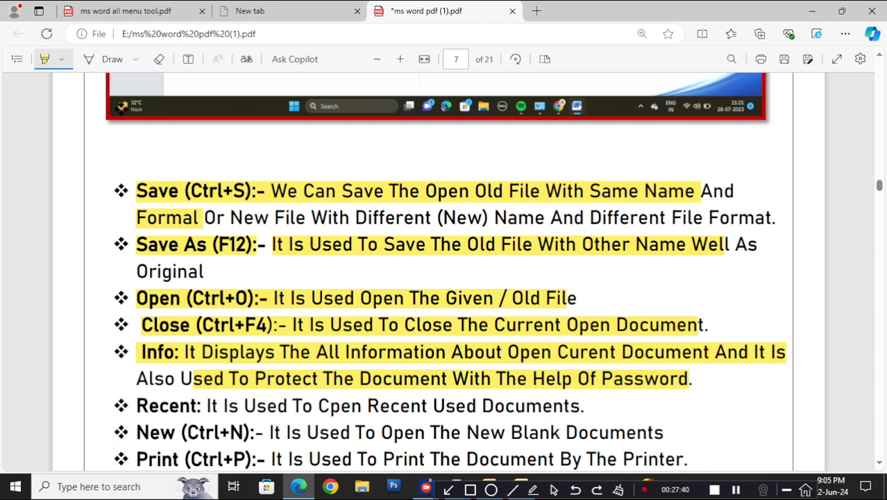
drag(207, 406, 582, 406)
- Highlight the explanations of New, Print and Save & Send on page 7, including "An Email ID.", in yellow
scroll(580, 405, down, 5)
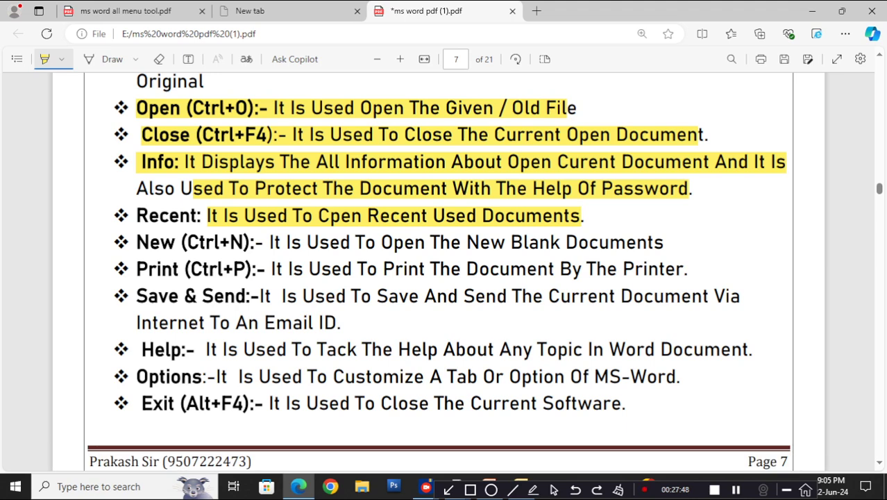
drag(255, 243, 664, 242)
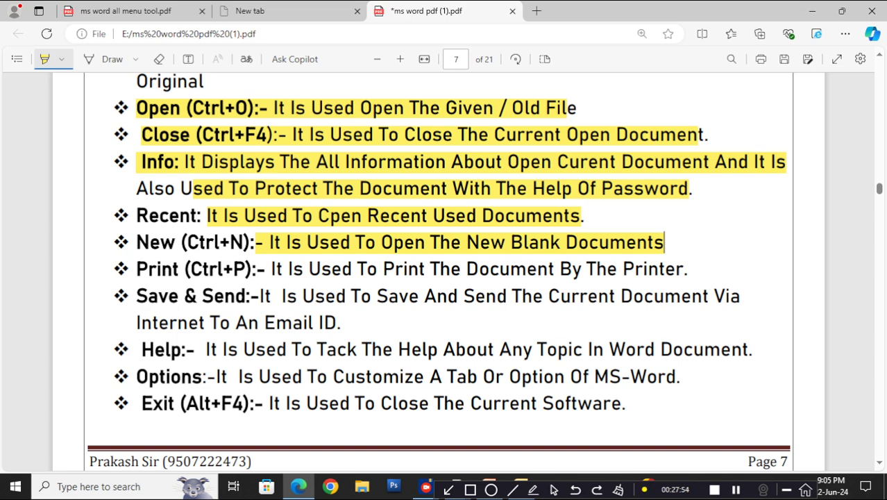
drag(271, 269, 683, 268)
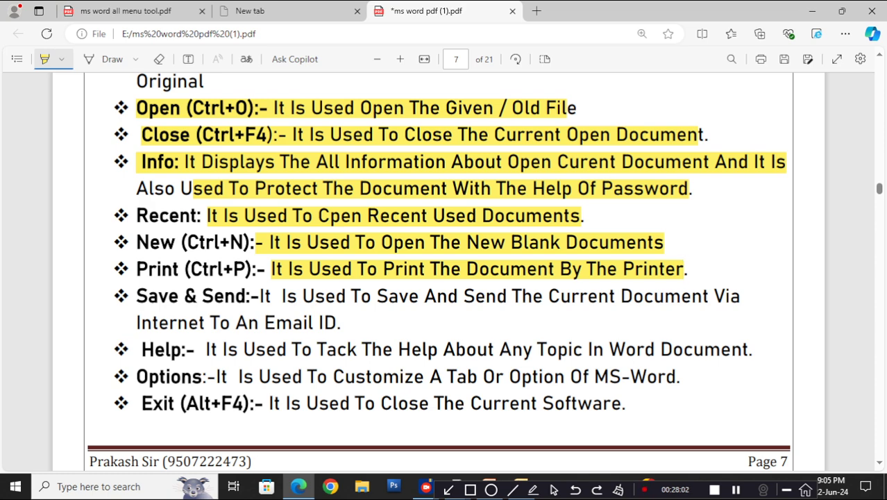
drag(249, 296, 730, 296)
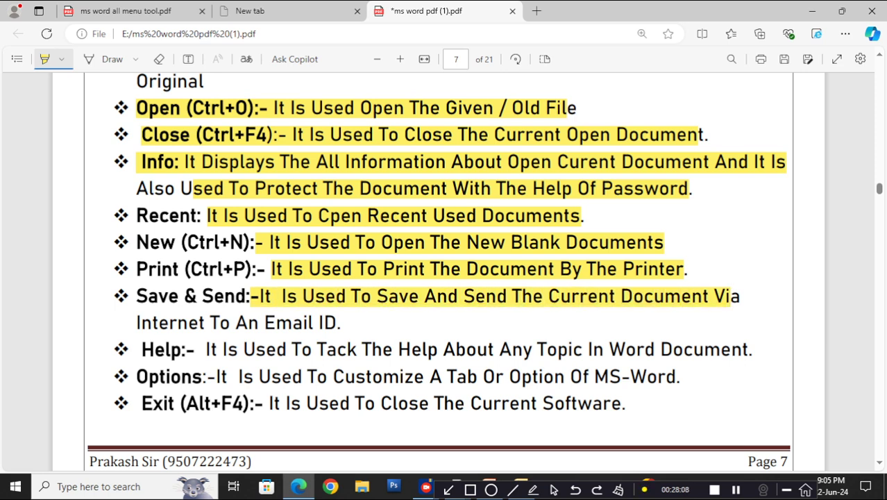
drag(235, 322, 341, 322)
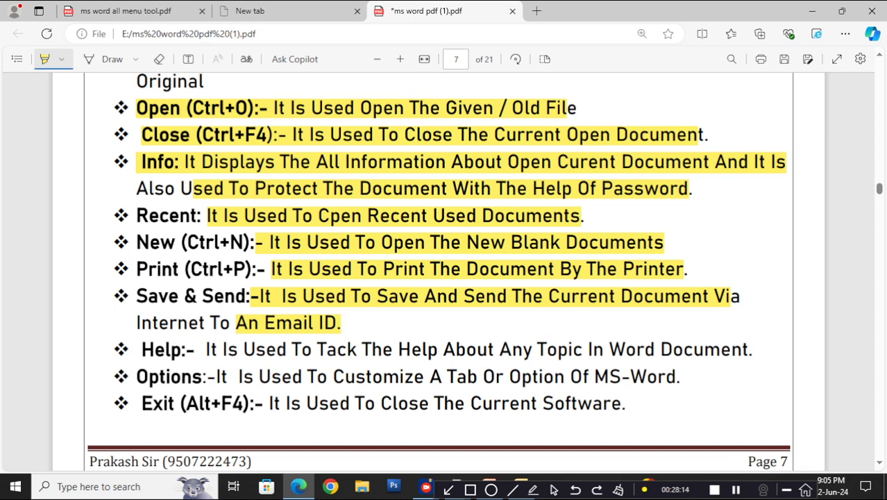
- Highlight the explanations of Help, Options and Exit on page 7 and go to the Home Tab section on page 8
drag(205, 349, 753, 349)
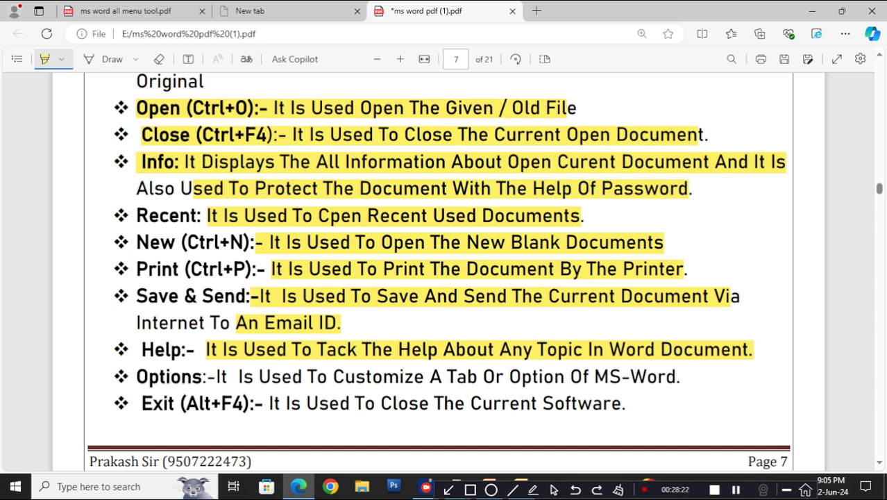
drag(206, 376, 680, 377)
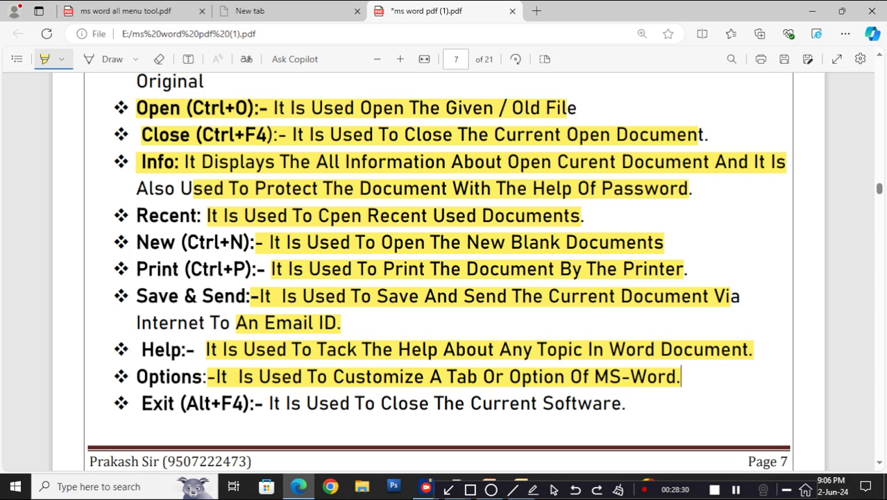
drag(268, 403, 604, 402)
scroll(604, 403, down, 5)
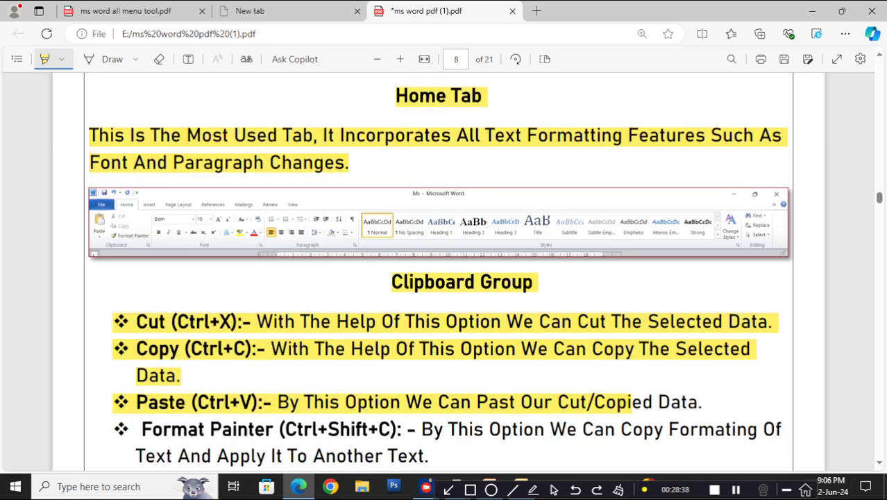
- Run winword to open a new blank Word document
scroll(438, 271, up, 5)
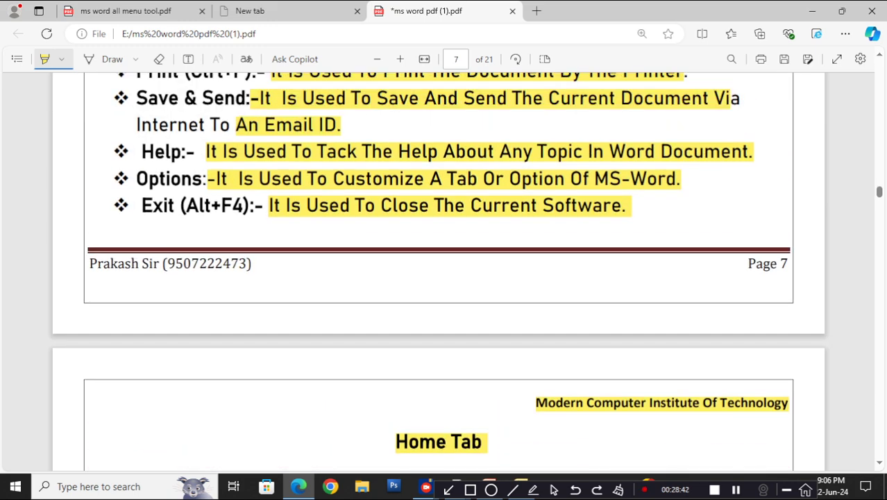
scroll(438, 271, down, 5)
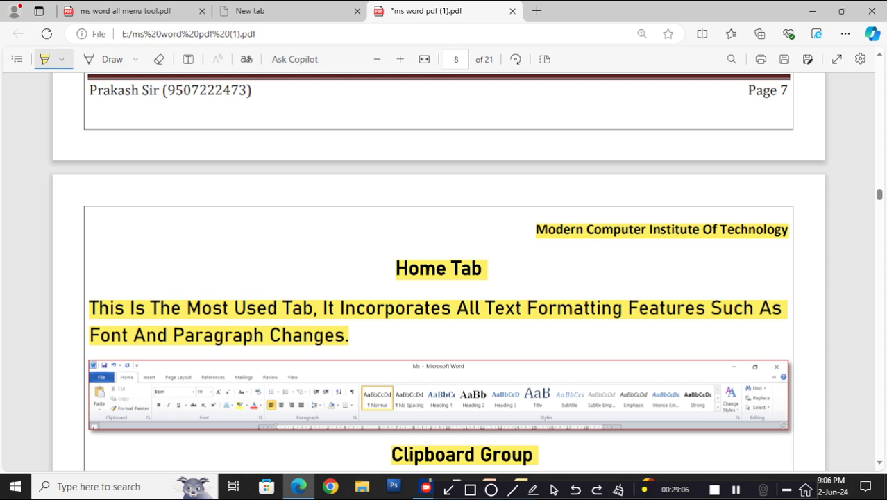
key(super+r)
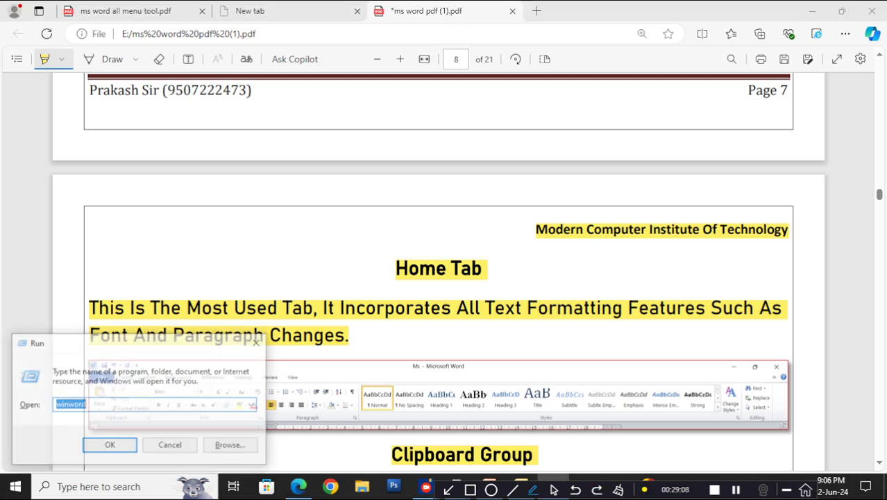
key(Return)
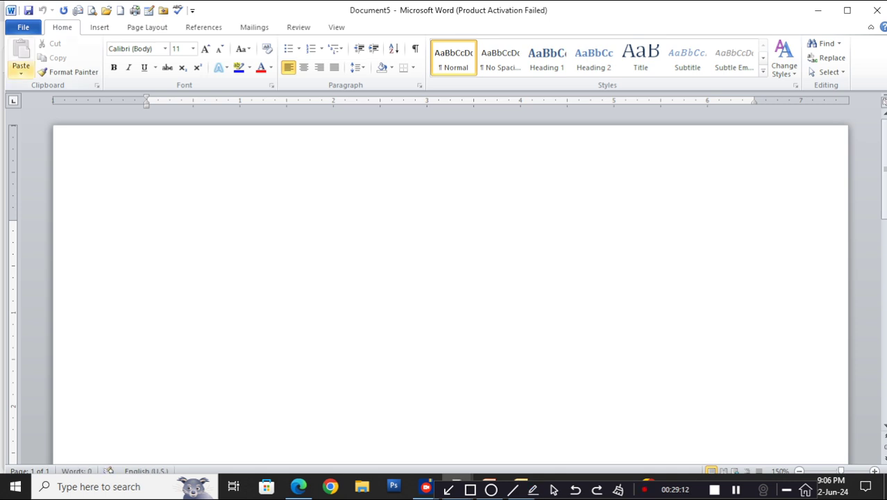
key(alt+f)
key(Escape)
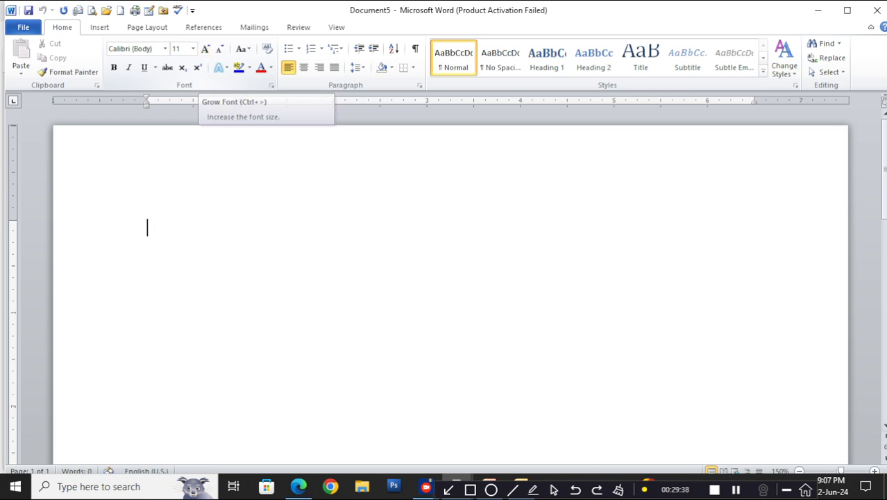
- Switch back to the PDF notes in Edge and go to the Clipboard Group list on page 8
click(298, 486)
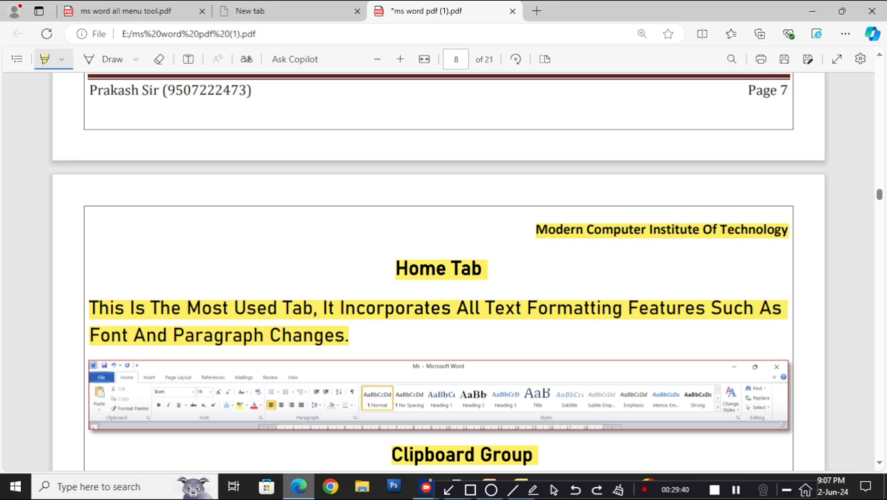
scroll(438, 278, down, 3)
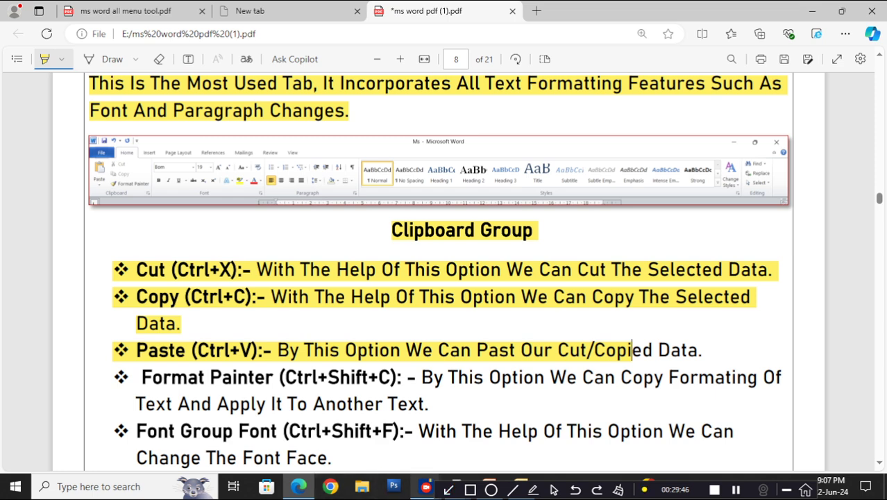
drag(676, 490, 806, 465)
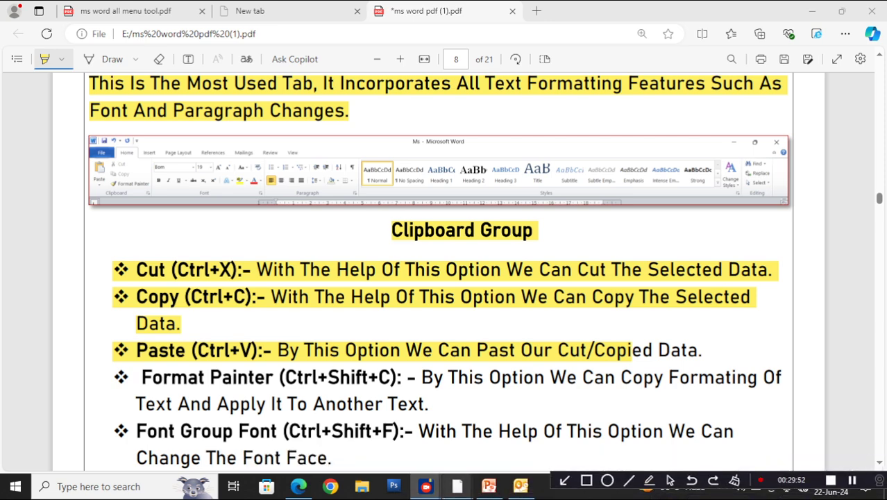
mouse_move(457, 486)
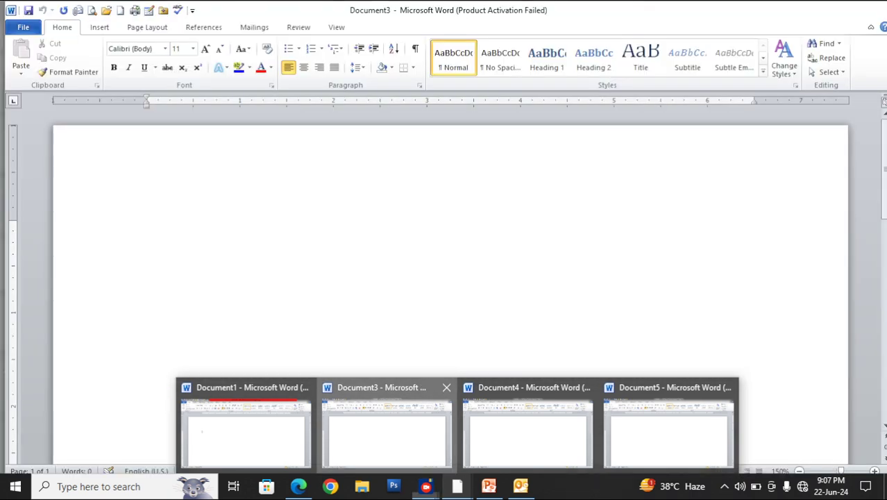
click(387, 427)
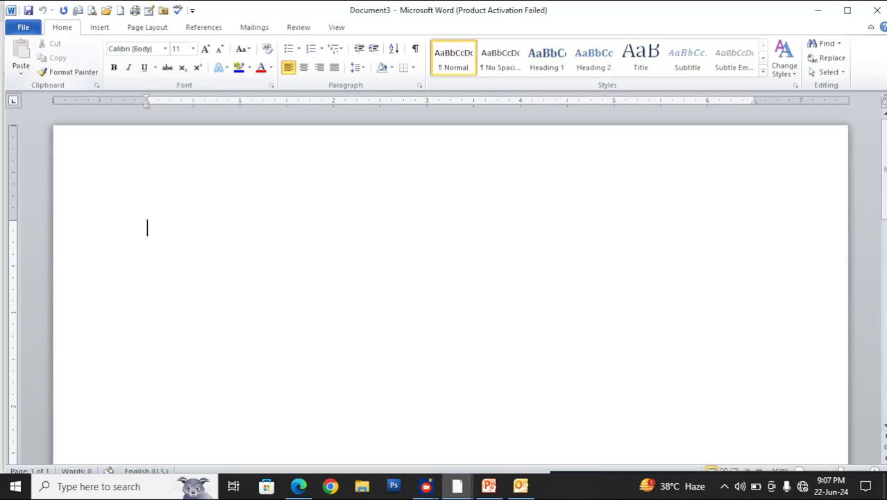
click(297, 486)
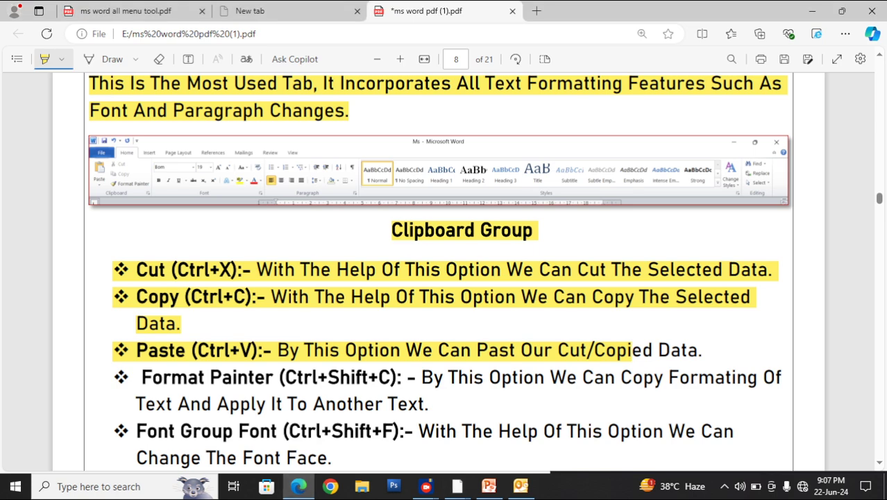
- Highlight the explanations of Cut, Copy and Paste under Clipboard Group on page 8 in yellow again
drag(255, 270, 769, 269)
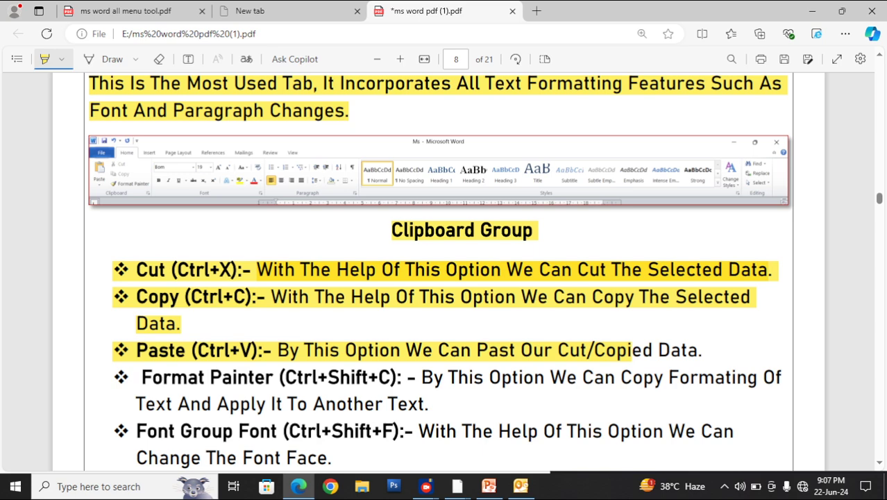
drag(269, 297, 730, 297)
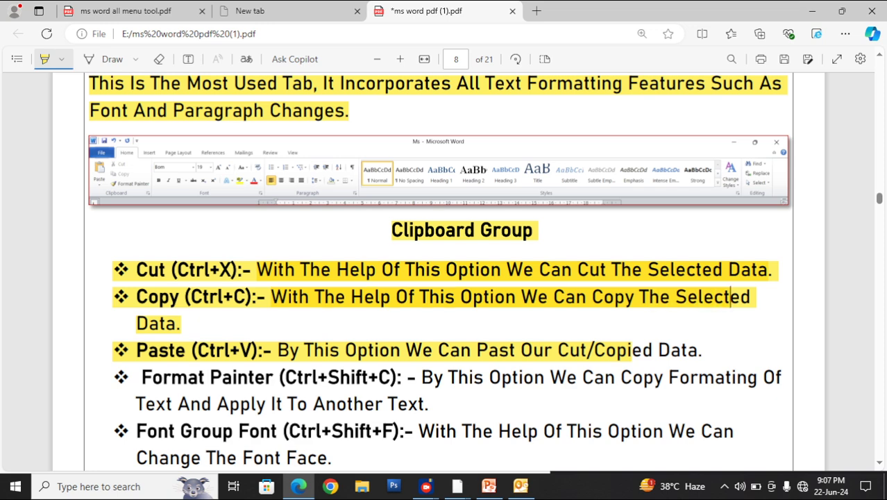
drag(277, 350, 687, 349)
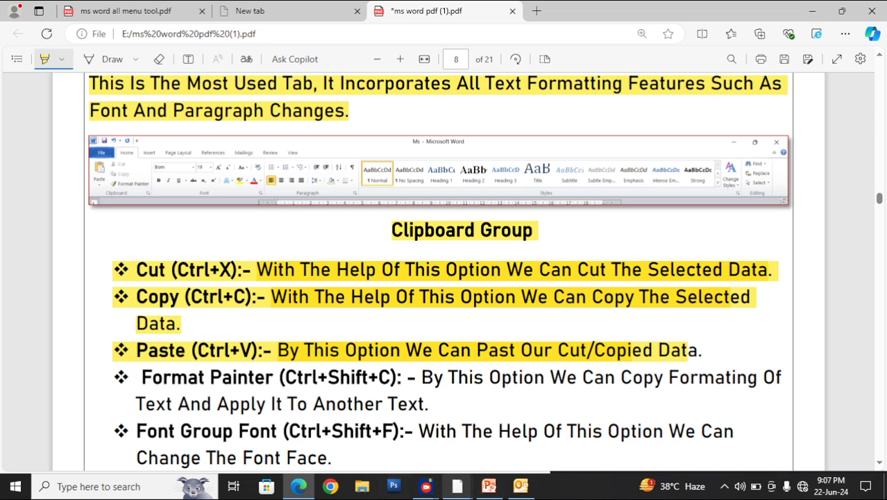
- Switch to Document1 in Word, enter "Ram" on the first line and try pasting a copy below it, undoing the paste
mouse_move(457, 486)
click(237, 427)
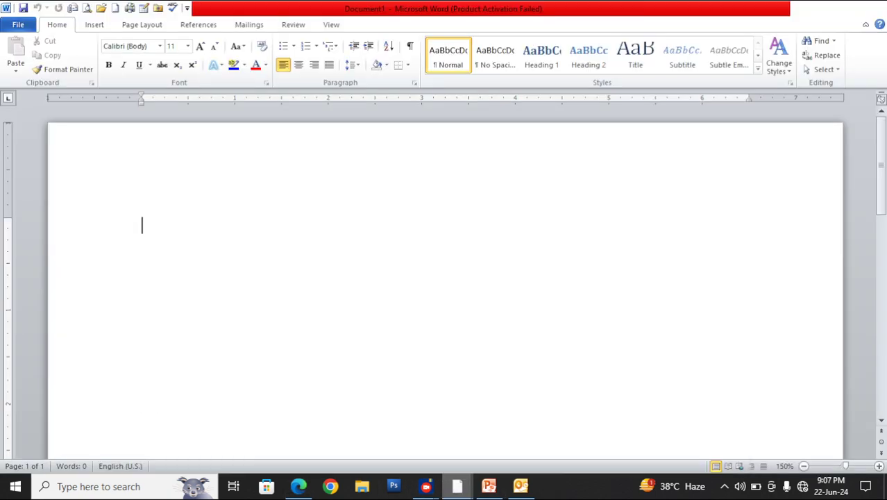
text(ram)
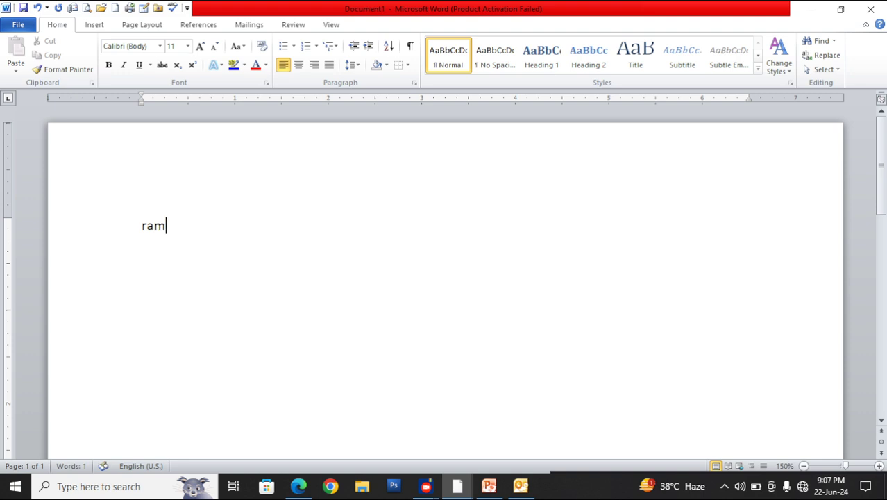
key(ctrl+a)
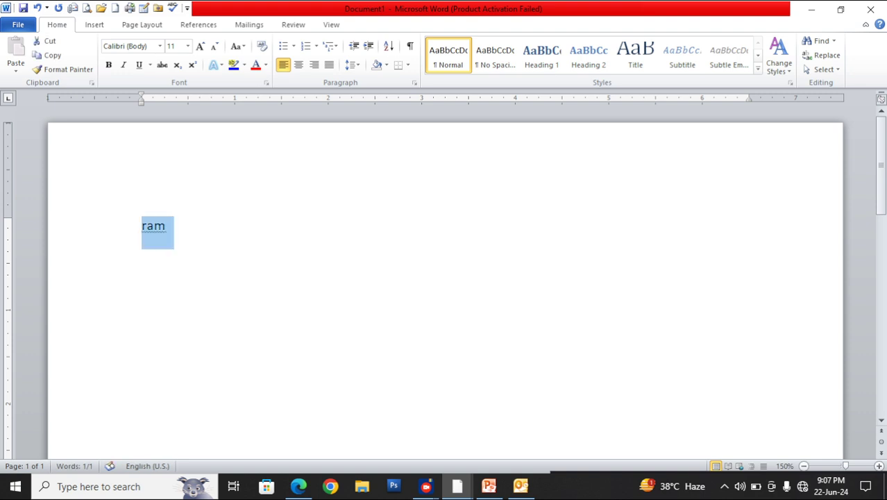
key(ctrl+c)
key(End)
key(Return)
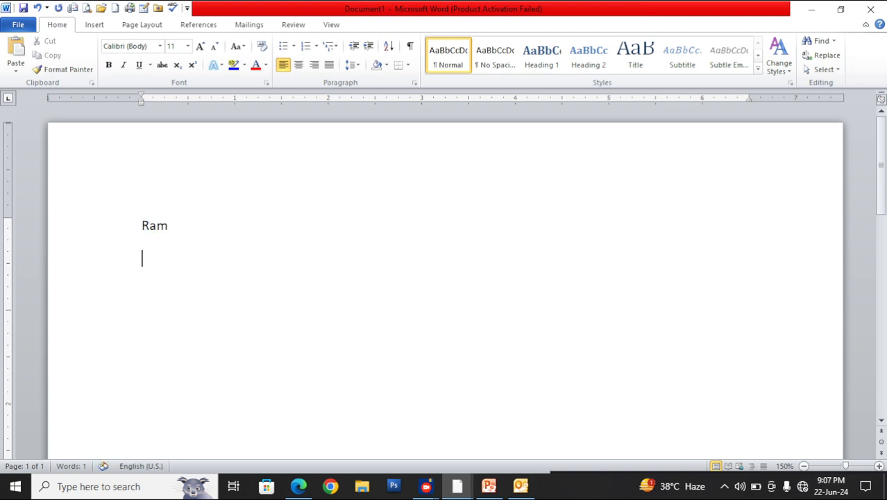
key(ctrl+v)
key(ctrl+z)
- Copy the "Ram" line and paste it onto the line below using the Clipboard group's Copy and Paste commands
key(shift+Up)
click(48, 56)
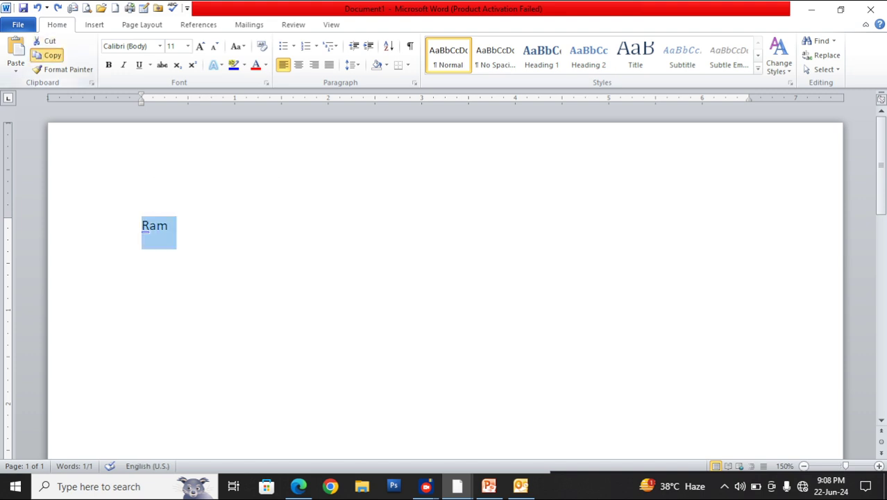
key(End)
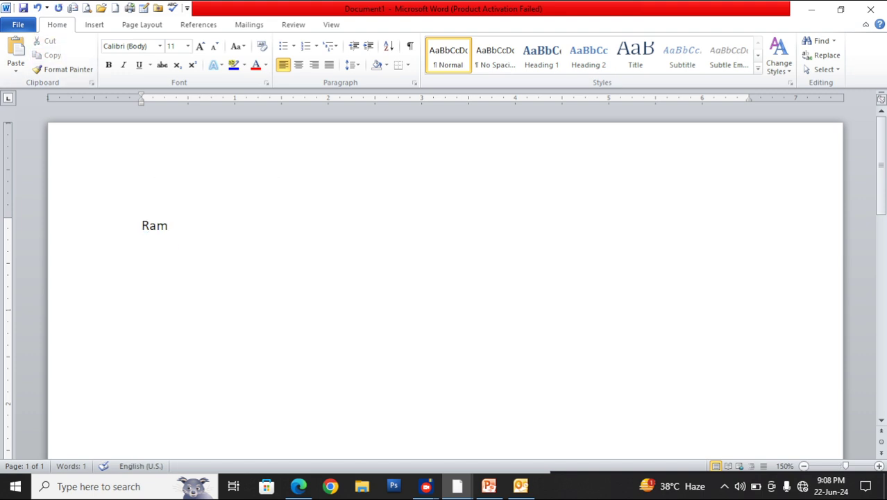
key(Down)
click(15, 56)
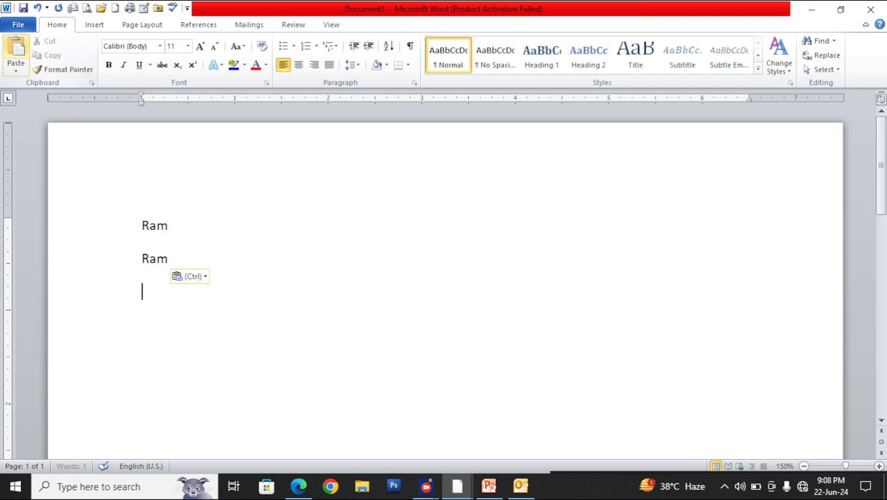
- Cut the second "Ram" line and paste it back in the same place
key(shift+Up)
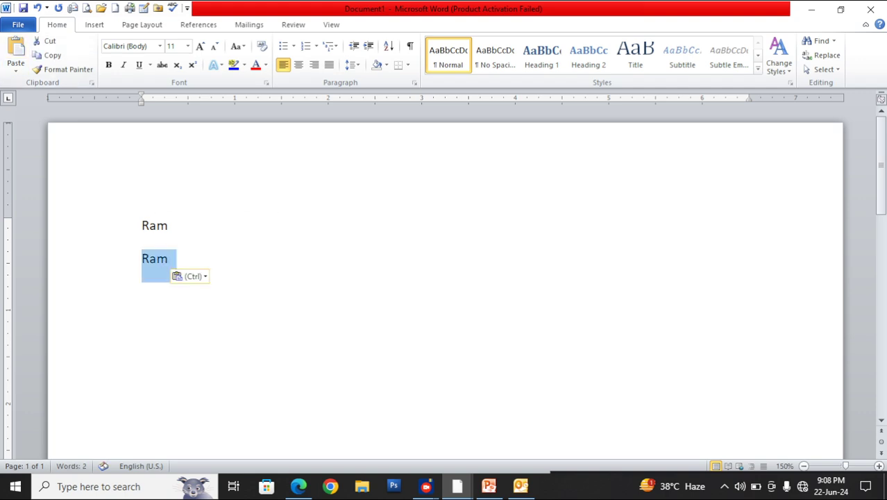
click(45, 41)
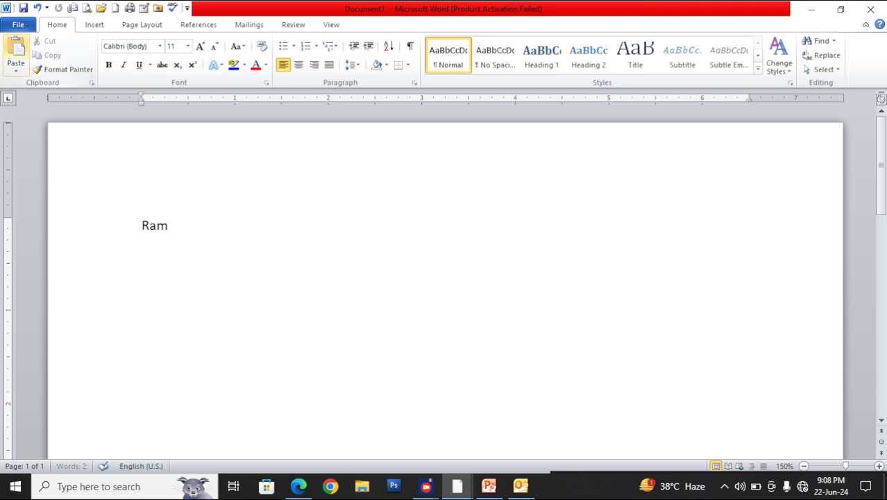
click(15, 55)
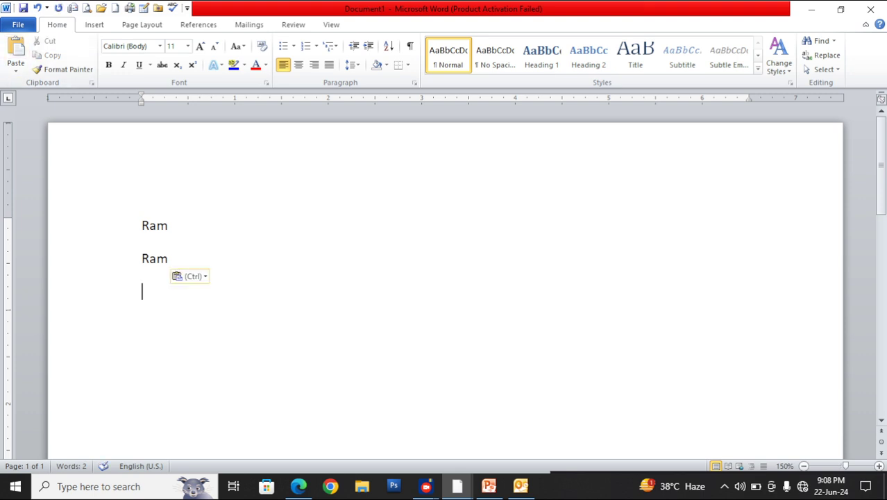
- Colour the "m" of the first "Ram" red and apply its formatting to the second "Ram" with Format Painter
drag(157, 226, 169, 226)
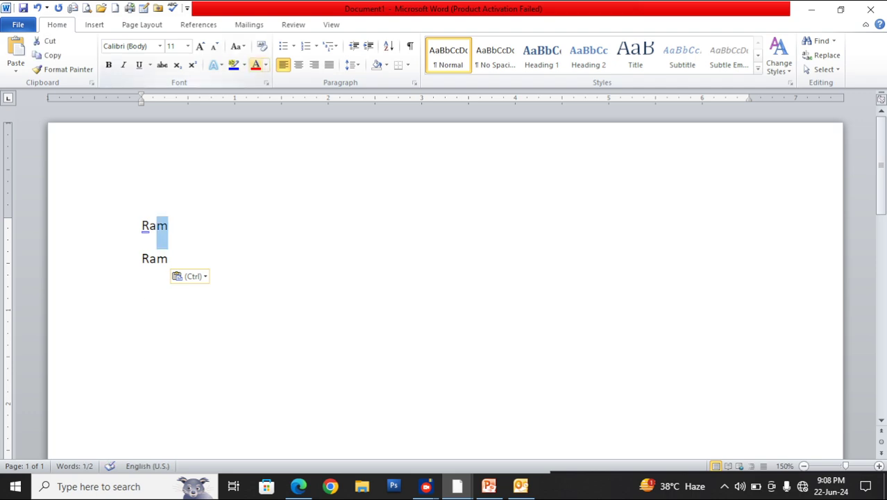
click(255, 65)
click(64, 69)
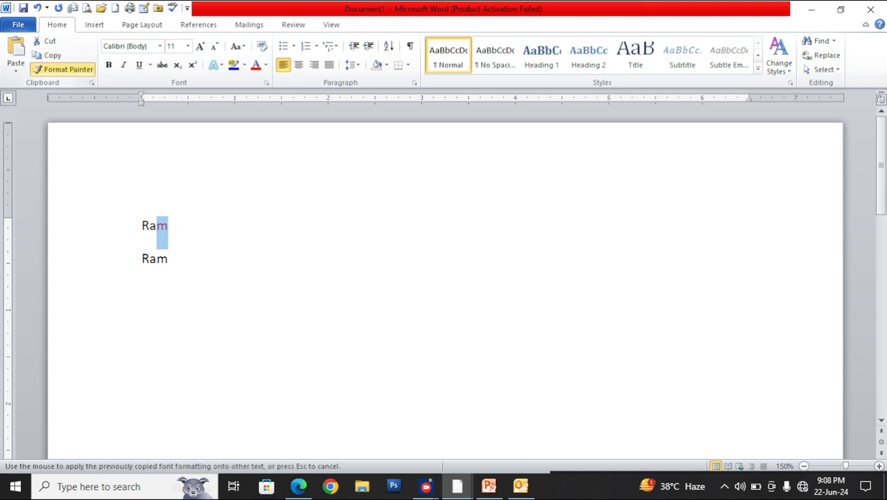
click(162, 259)
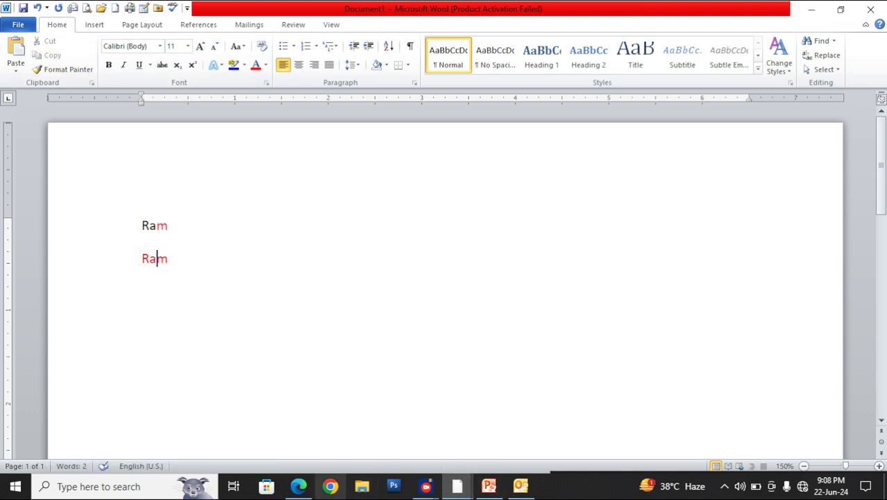
- Switch to the PDF notes in Edge and highlight the Format Painter entry, the words "Font Group" and the font option's explanation in yellow
click(298, 486)
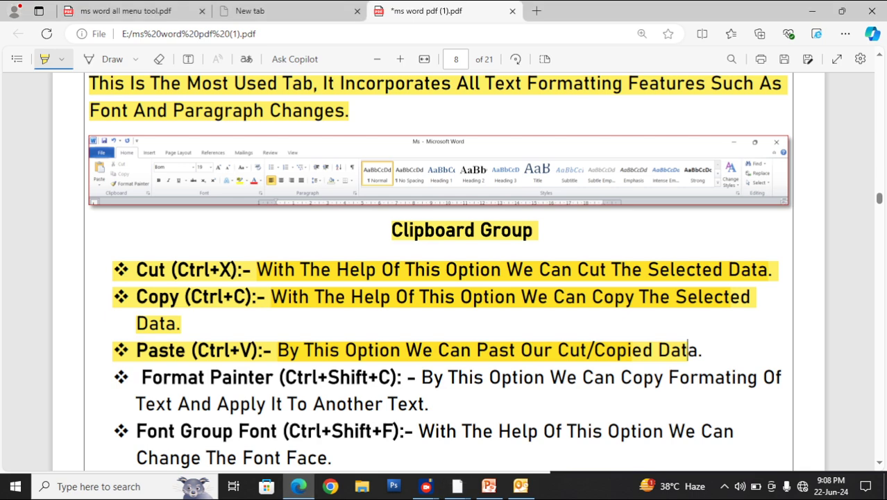
mouse_move(141, 377)
mouse_down()
mouse_move(778, 377)
mouse_move(265, 403)
mouse_move(433, 403)
mouse_up()
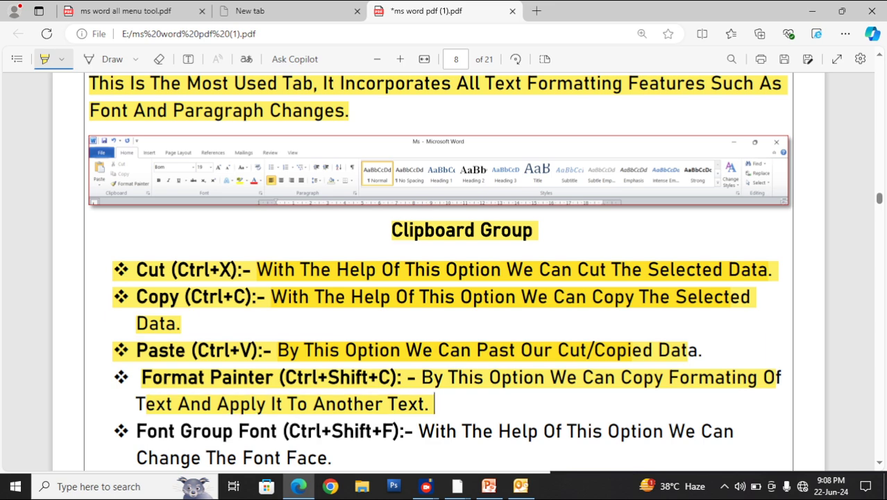
scroll(434, 404, down, 3)
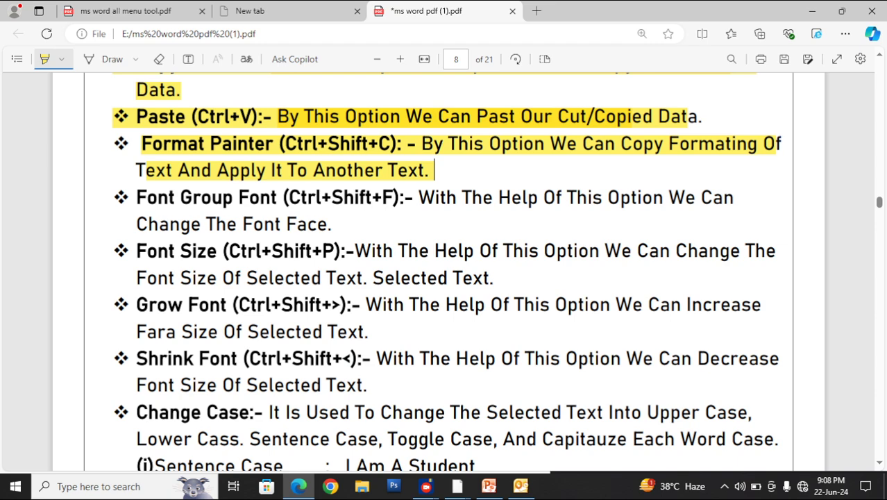
drag(136, 197, 261, 197)
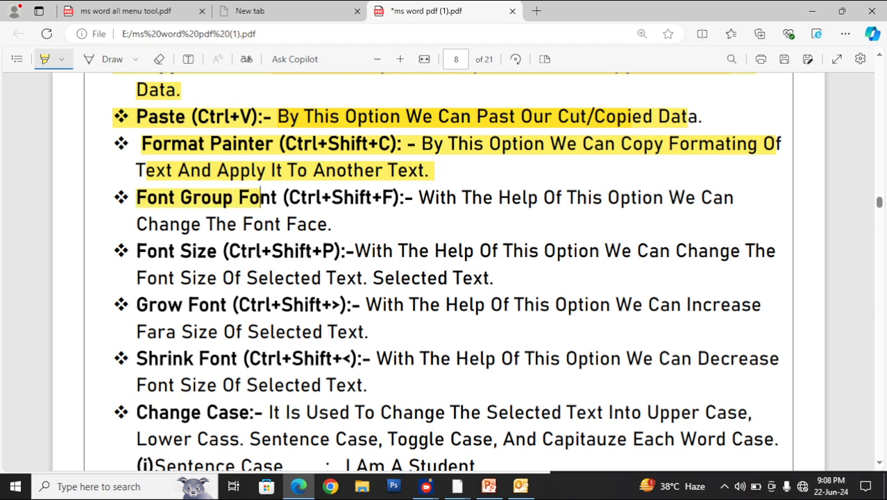
drag(419, 197, 735, 198)
drag(136, 224, 319, 223)
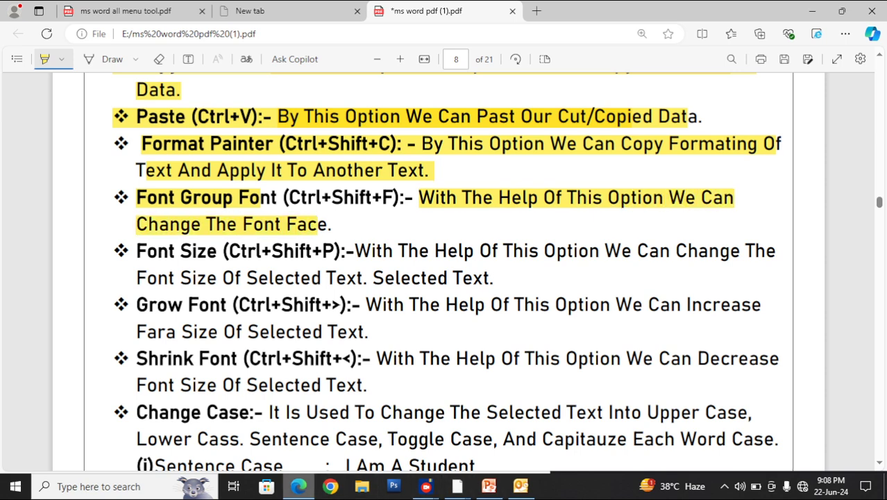
- Switch to Document1 in Word, select all the text and look at the list of available fonts without changing the font
click(457, 487)
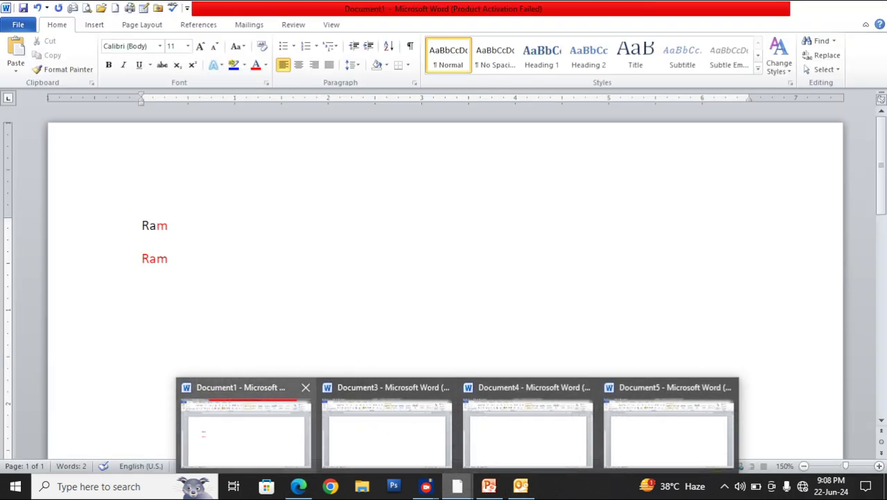
click(246, 424)
key(ctrl+a)
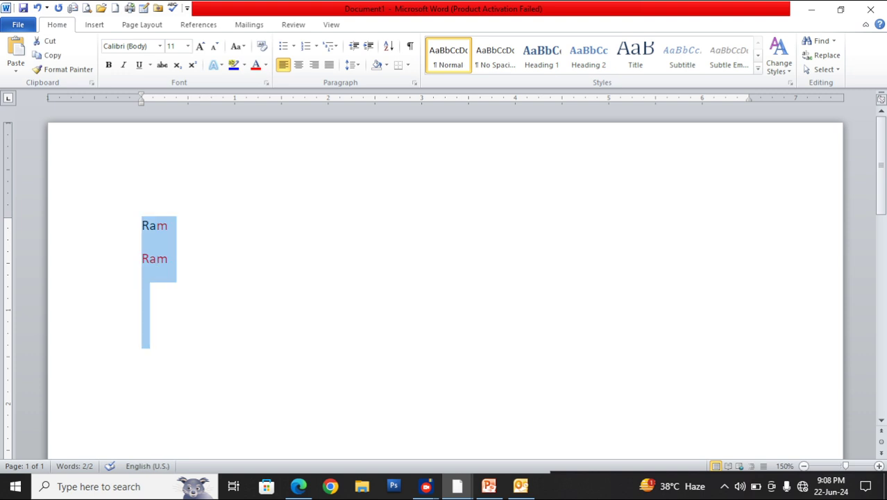
click(160, 47)
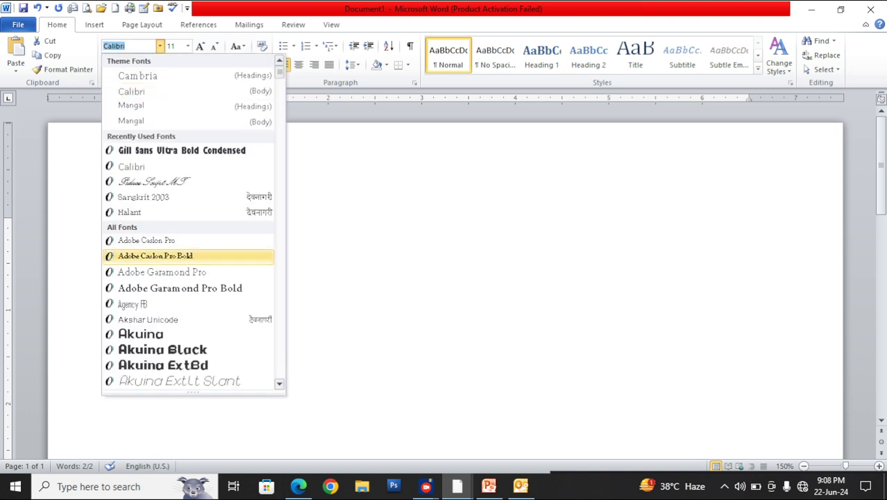
click(160, 46)
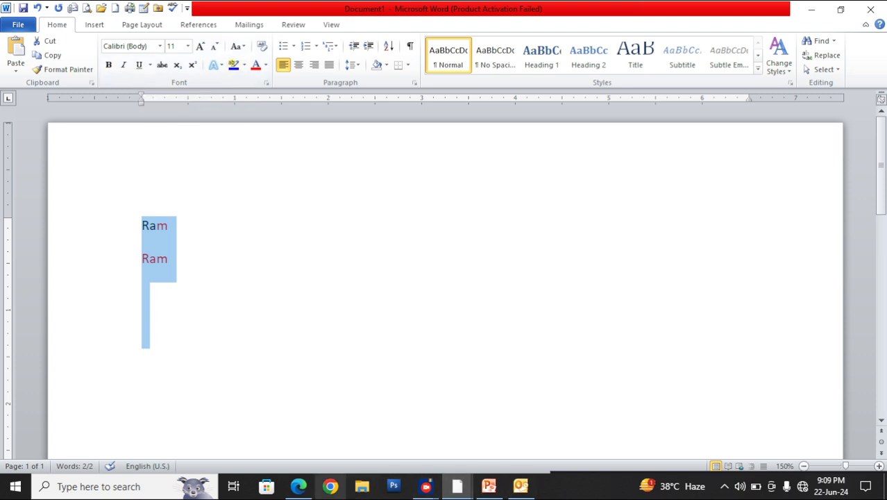
- Switch to the PDF notes in Edge and highlight the Font Size, Grow Font and Shrink Font entries in yellow
click(298, 486)
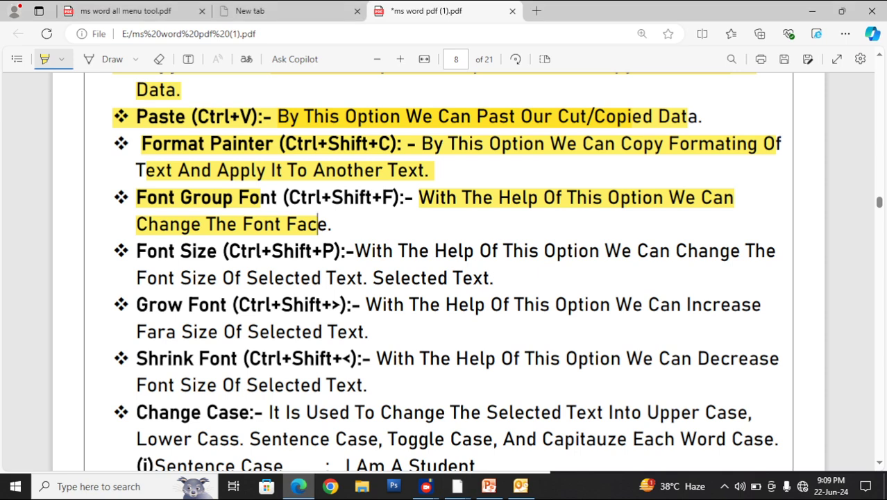
drag(137, 251, 777, 250)
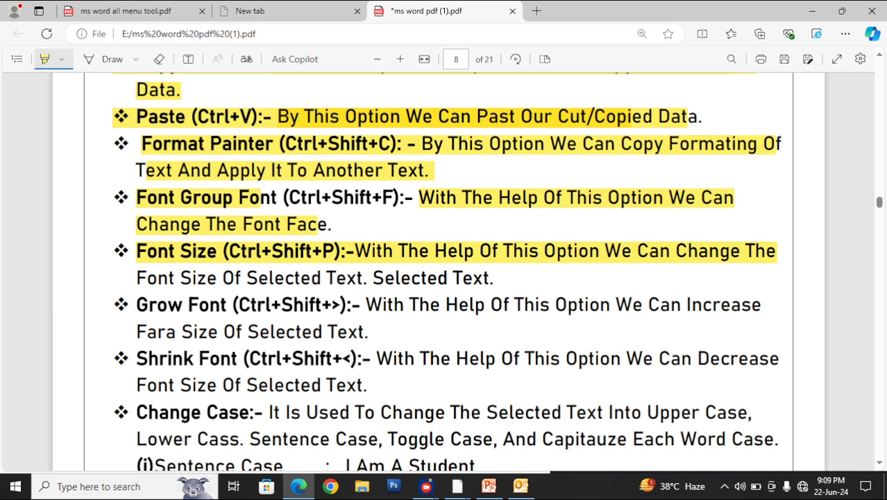
drag(207, 277, 463, 278)
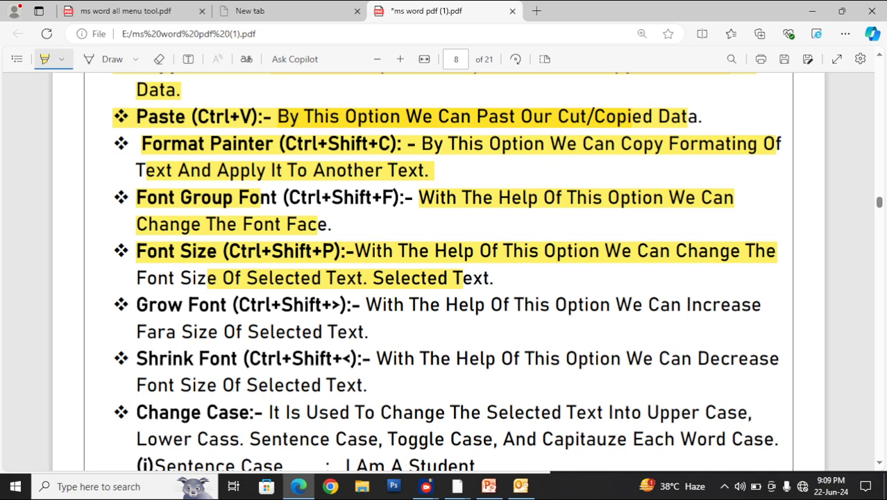
drag(137, 304, 762, 305)
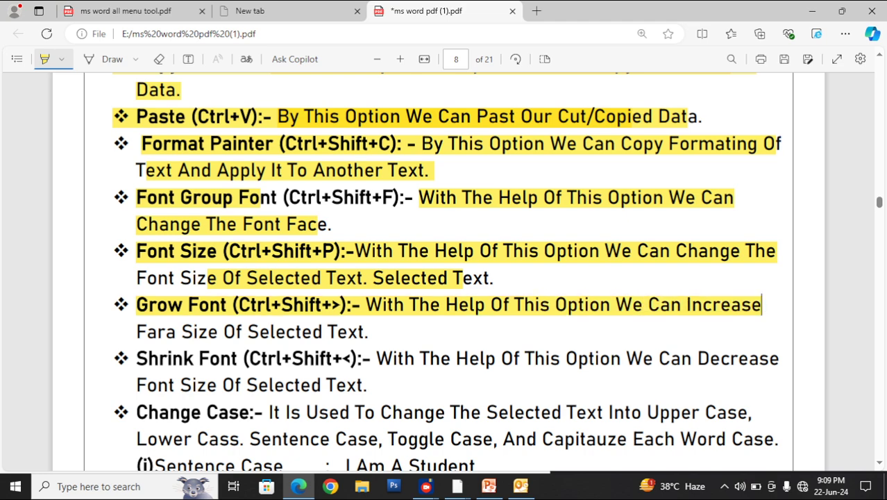
drag(137, 332, 365, 332)
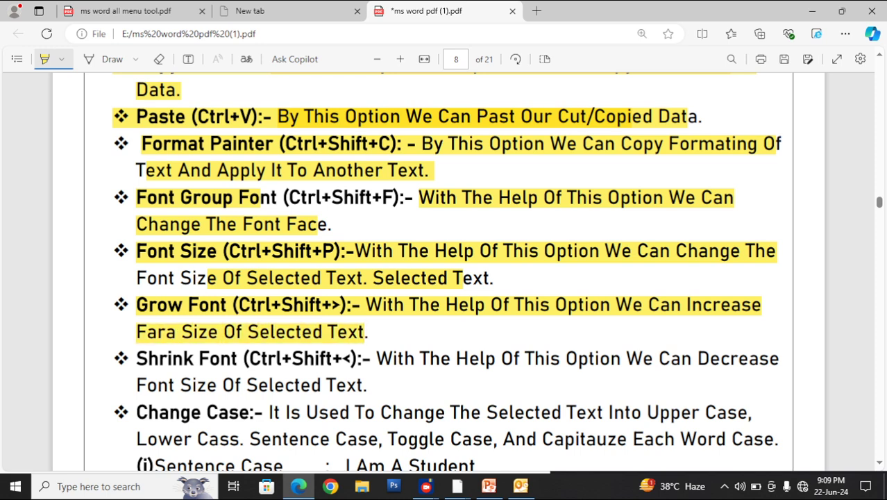
drag(136, 358, 485, 358)
drag(652, 358, 779, 359)
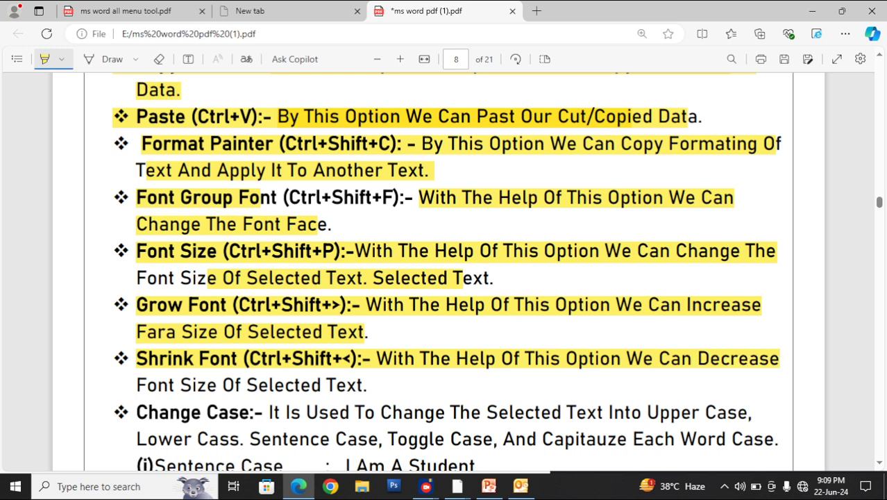
drag(136, 384, 373, 385)
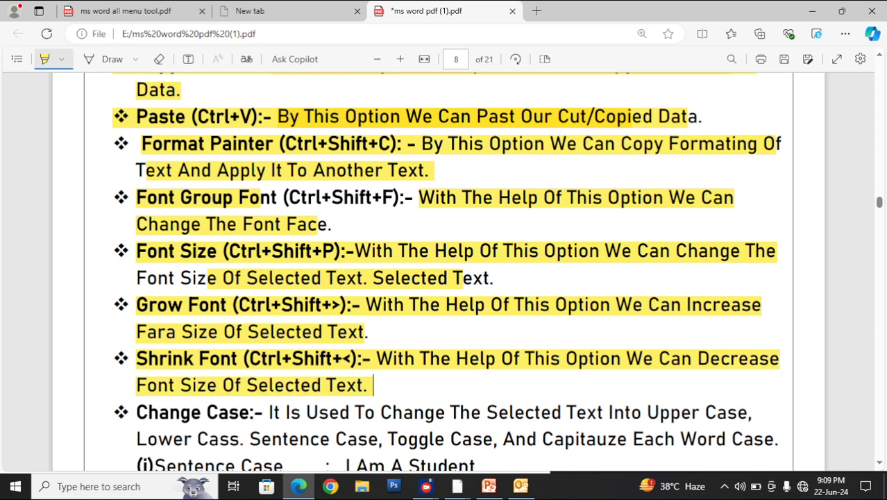
- Highlight the Change Case explanation, its Sentence, Upper and Lower Case examples, and the Clear Formatting entry in yellow
scroll(372, 385, down, 2)
scroll(372, 153, down, 5)
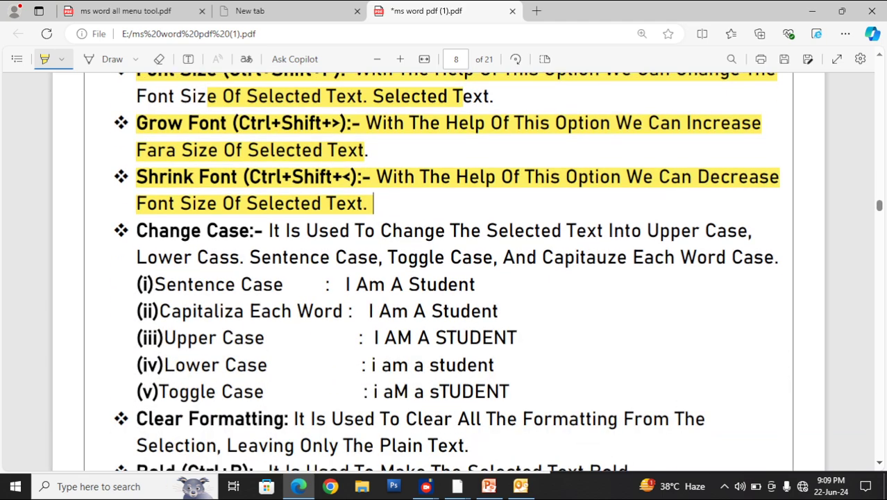
drag(270, 178, 617, 204)
drag(154, 232, 283, 232)
drag(356, 232, 458, 232)
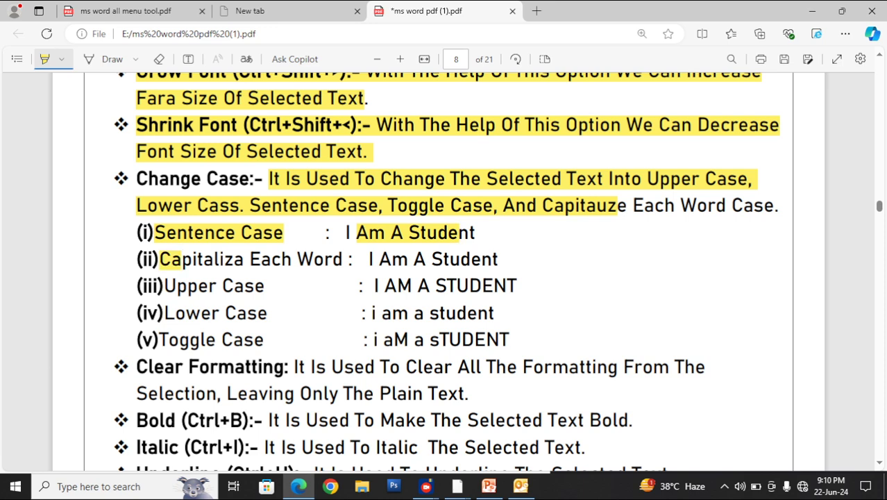
drag(163, 286, 517, 285)
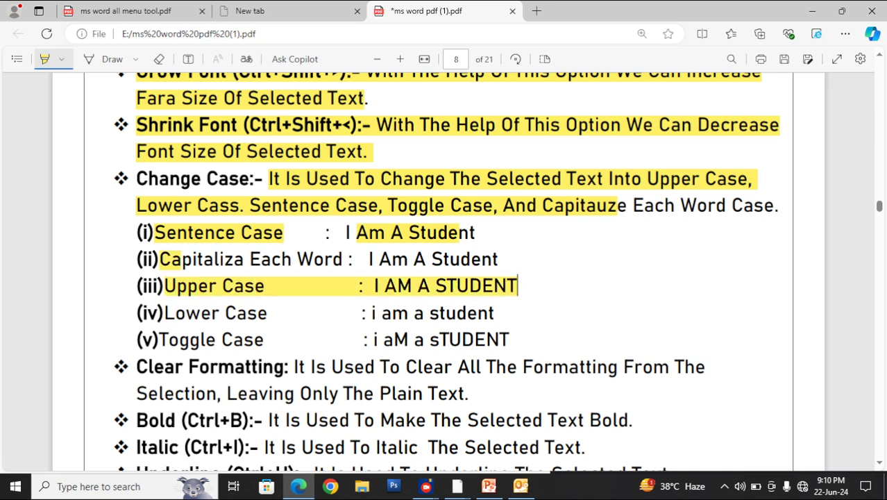
drag(164, 313, 495, 313)
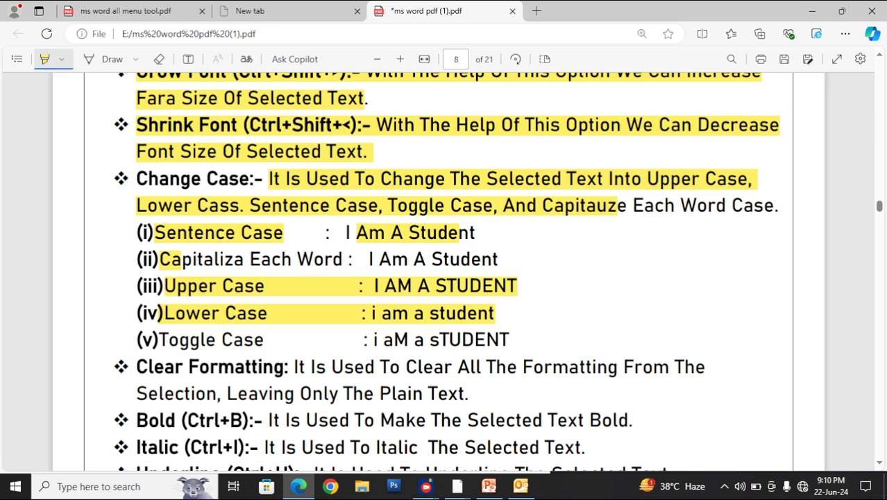
mouse_move(136, 367)
mouse_down()
mouse_move(237, 393)
mouse_move(281, 366)
mouse_move(694, 366)
mouse_up()
drag(136, 393, 470, 393)
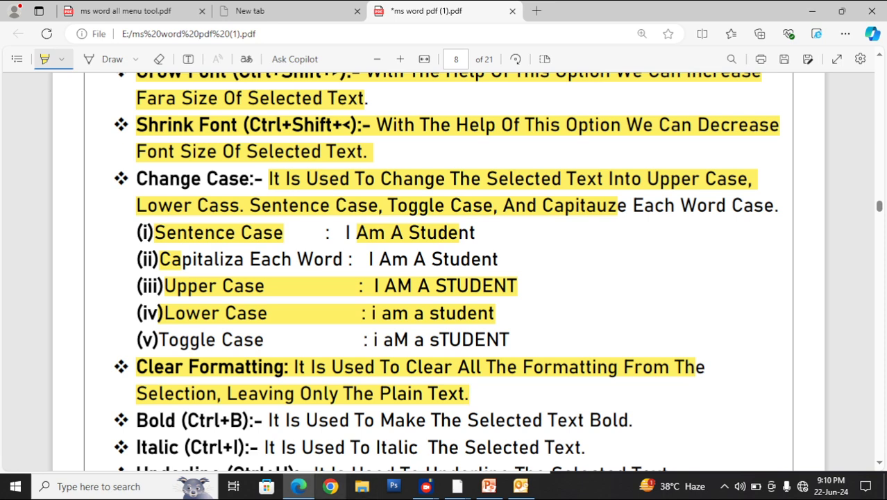
- Switch to Document3 in Word and enter the sample text "fsjghksjhkj"
mouse_move(456, 486)
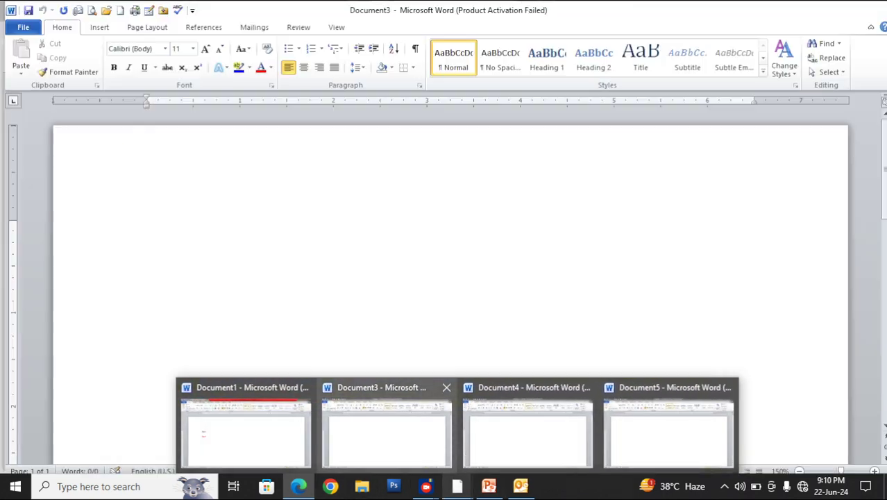
click(386, 430)
text(fsjghksjhkj)
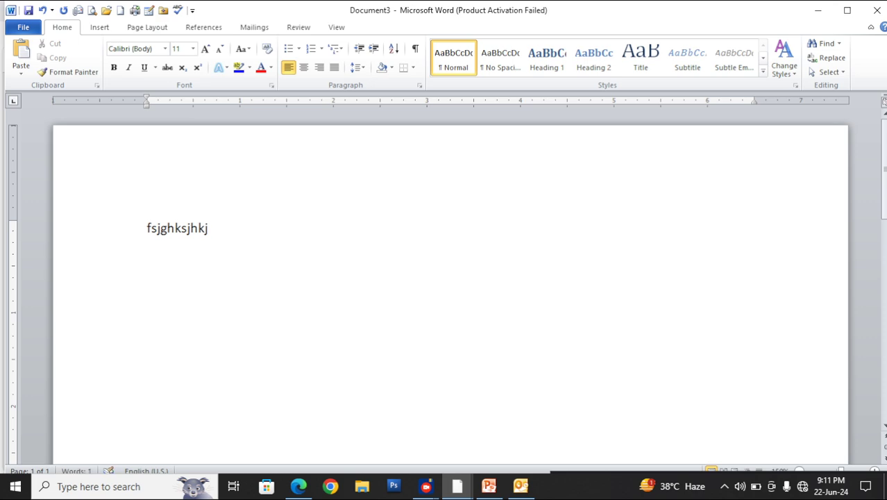
- Enlarge all the sample text to size 72 with Grow Font
key(ctrl+a)
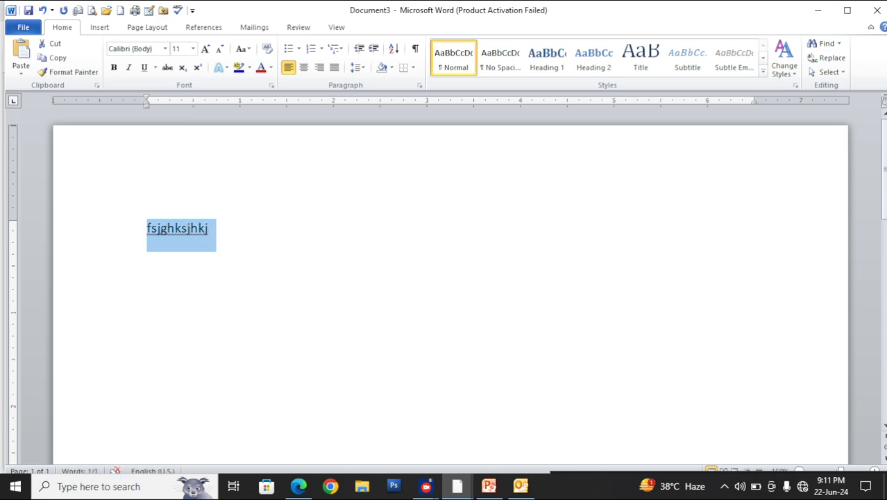
click(206, 49)
click(205, 49)
click(205, 49)
click(205, 49)
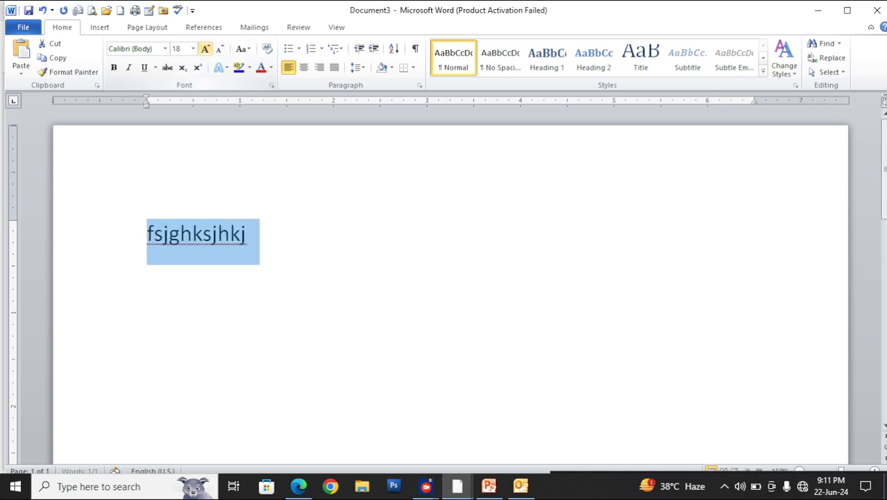
click(205, 48)
click(205, 49)
click(206, 49)
click(206, 49)
click(206, 49)
click(205, 48)
click(206, 48)
click(206, 49)
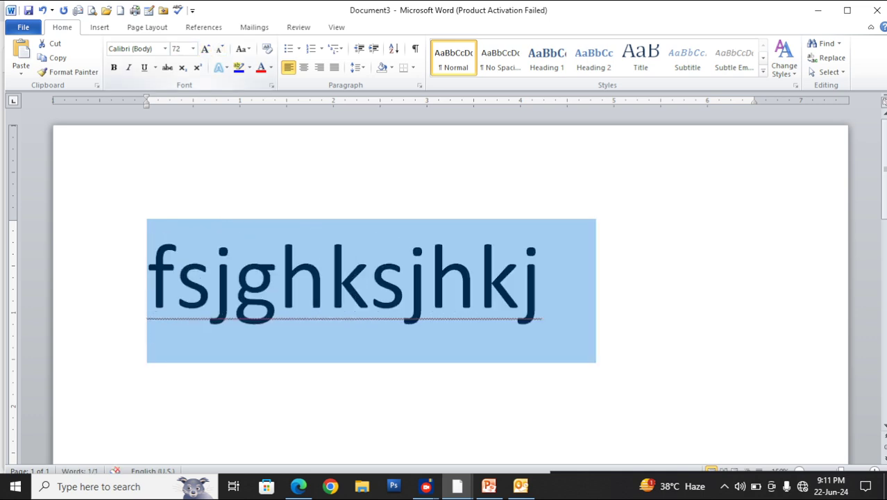
- Apply bold, italic, underline, strikethrough and red font colour to the sample text, and remove it all with Clear Formatting
click(114, 67)
click(128, 68)
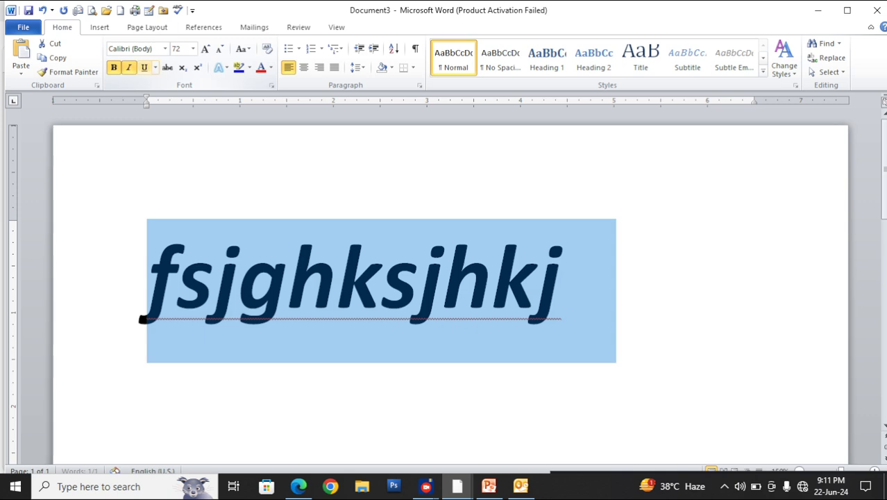
click(144, 67)
click(167, 68)
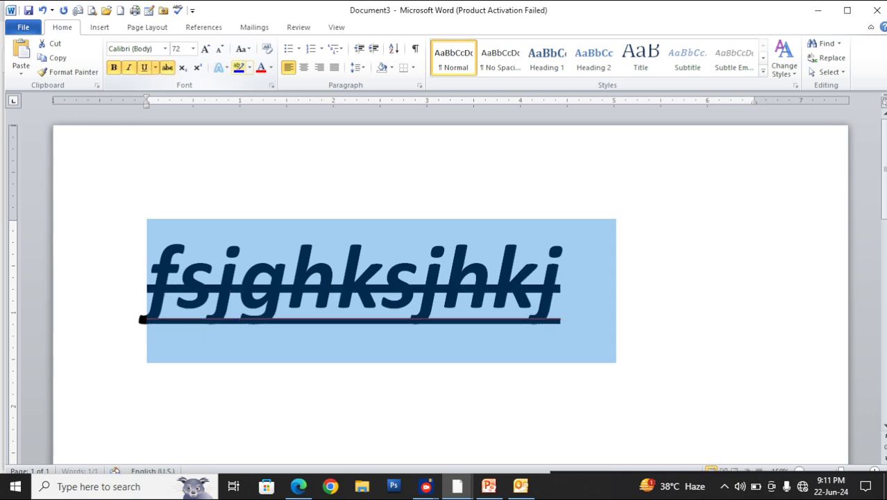
click(261, 67)
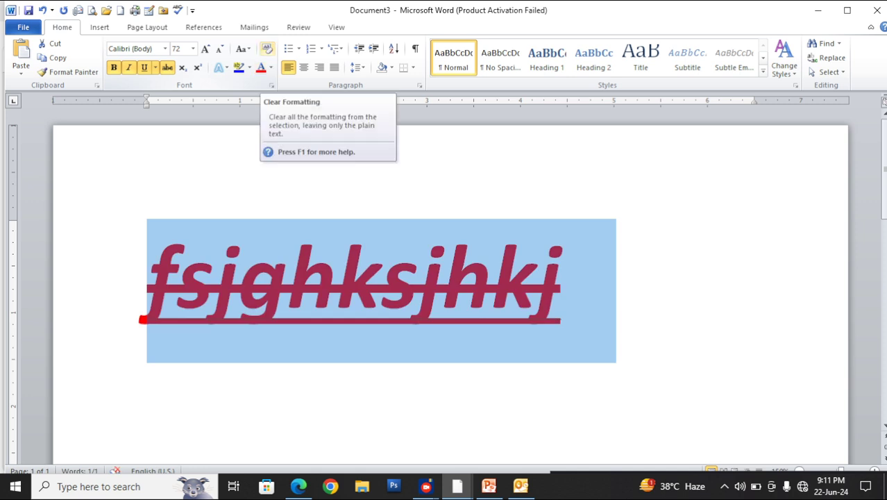
click(267, 49)
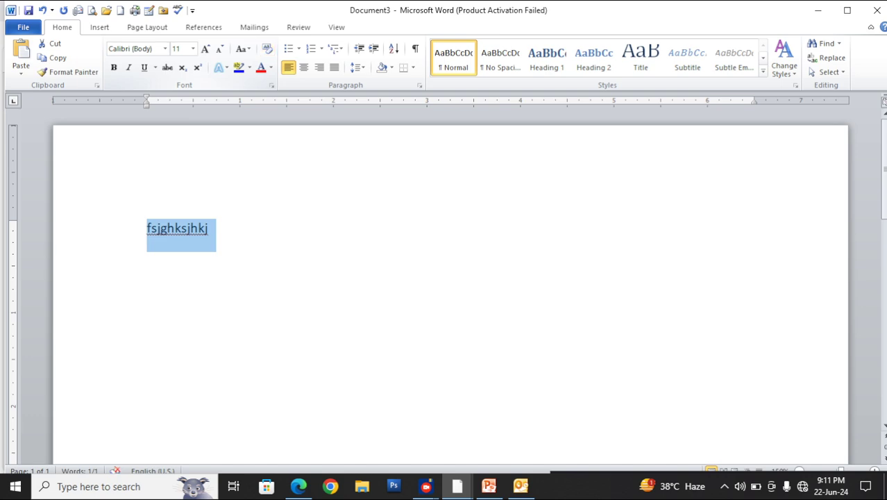
- Switch to the PDF notes in Edge and highlight the Bold, Italic and Underline entries in yellow
click(299, 486)
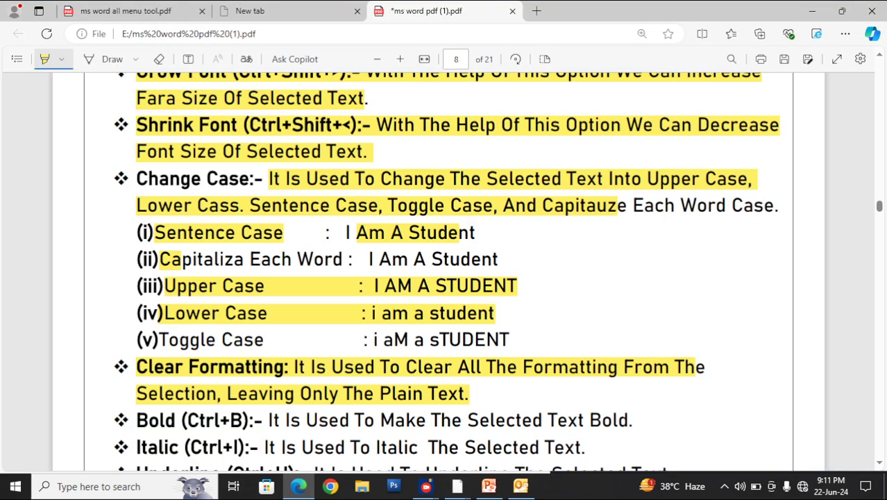
drag(136, 420, 630, 420)
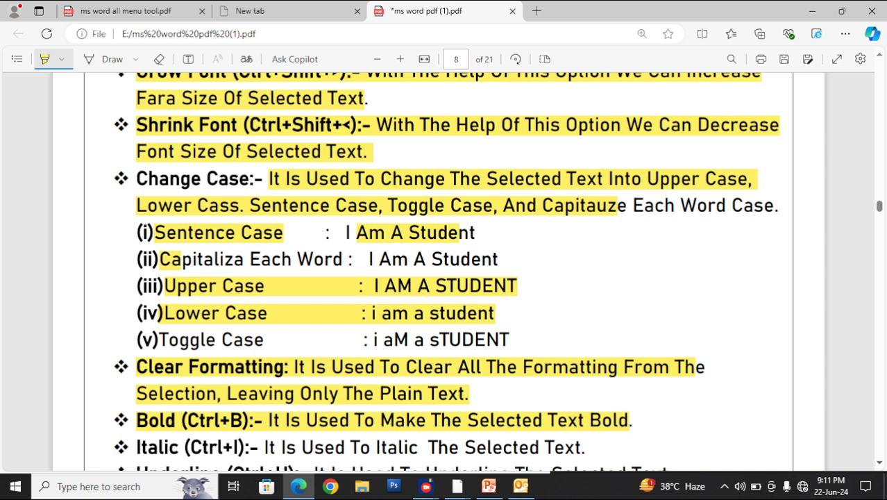
scroll(629, 420, down, 3)
scroll(444, 278, down, 1)
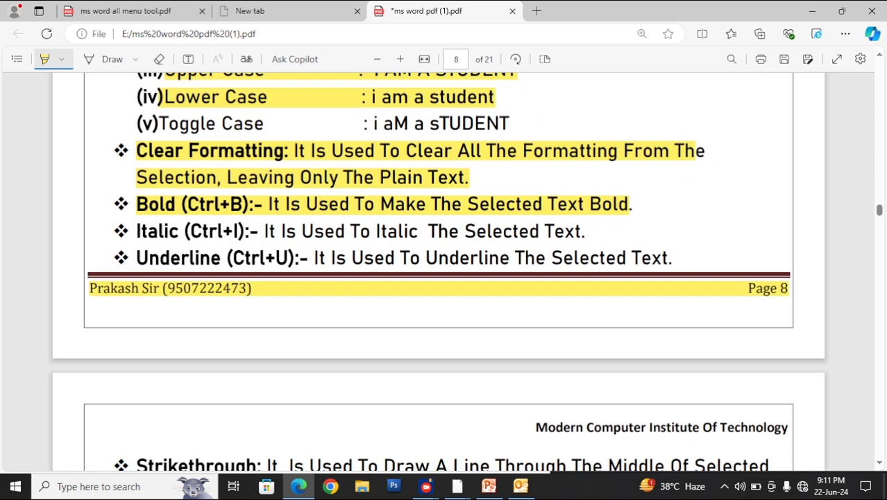
drag(137, 231, 586, 231)
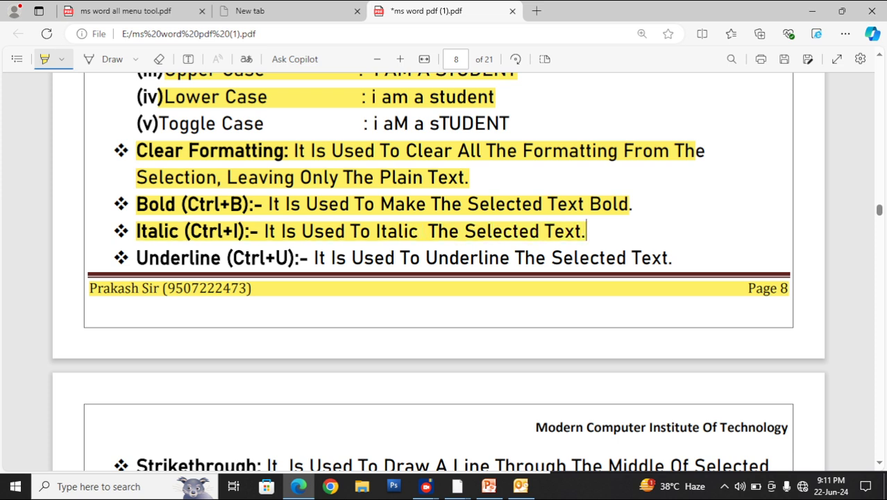
drag(136, 258, 673, 258)
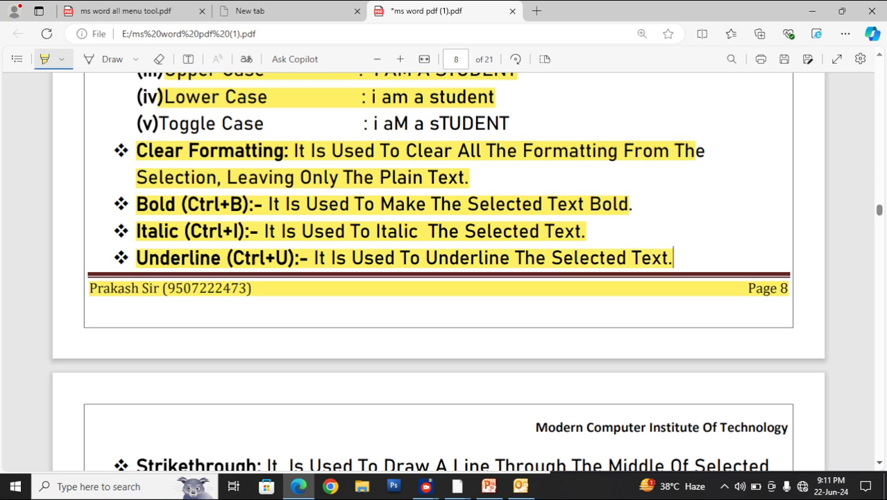
- Highlight the first lines of the Strikethrough, Subscript and Superscript entries on page 9 in yellow
scroll(672, 258, down, 5)
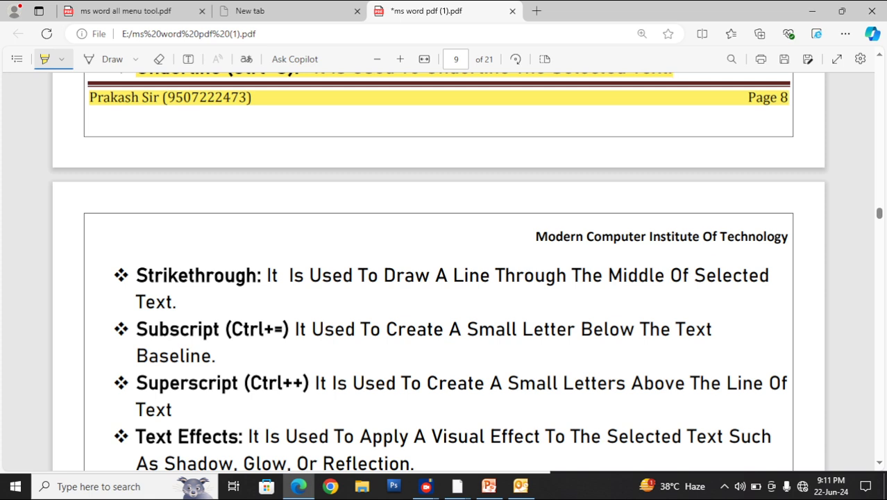
drag(136, 275, 758, 275)
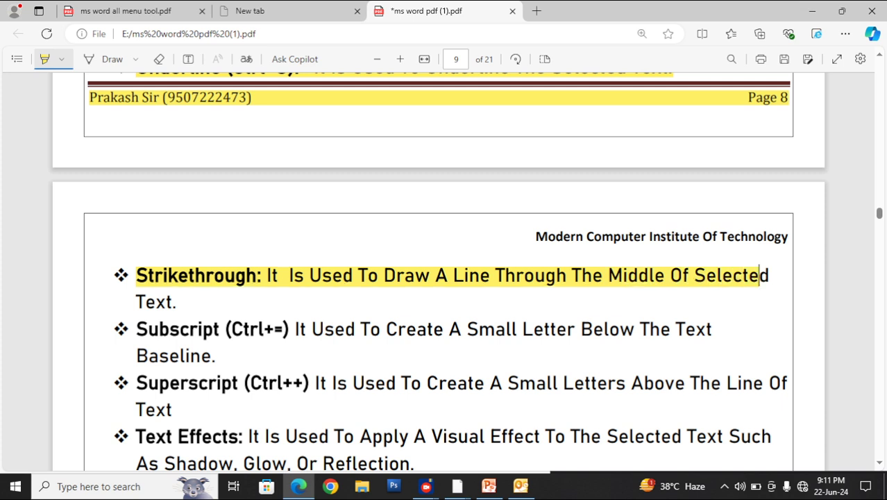
drag(136, 329, 711, 329)
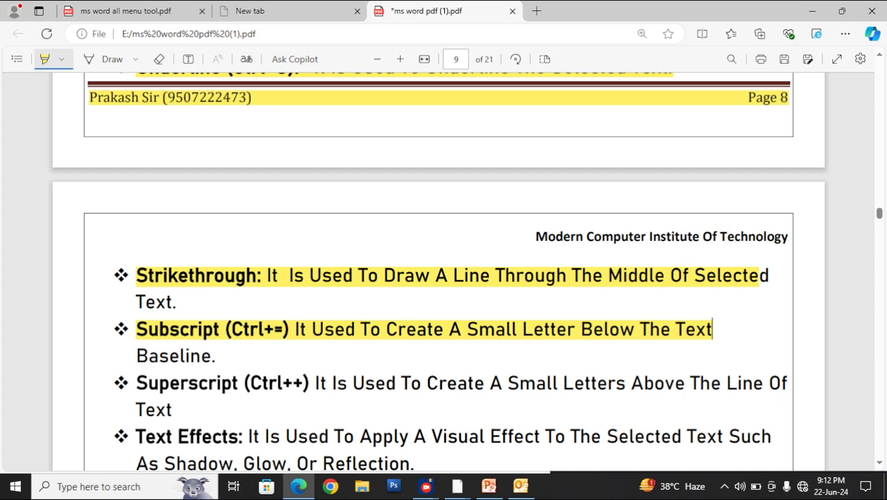
drag(137, 383, 764, 382)
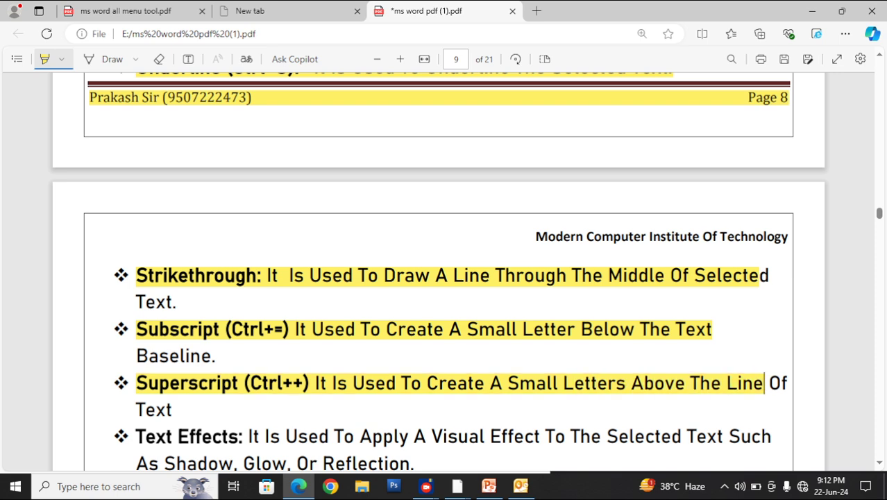
scroll(438, 272, down, 3)
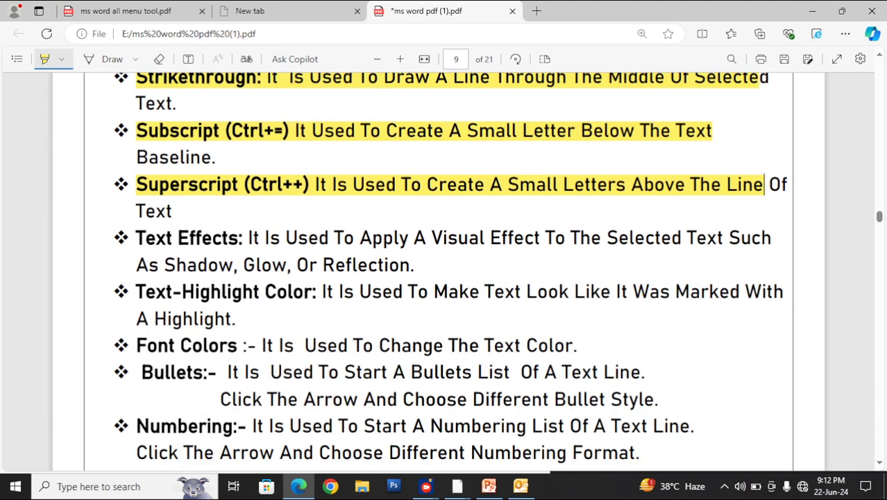
- Highlight the Text Effects, Text-Highlight Color and Font Colors entries on page 9 in yellow
mouse_move(136, 237)
mouse_down()
mouse_move(236, 318)
mouse_move(307, 238)
mouse_move(751, 238)
mouse_up()
drag(243, 264, 412, 264)
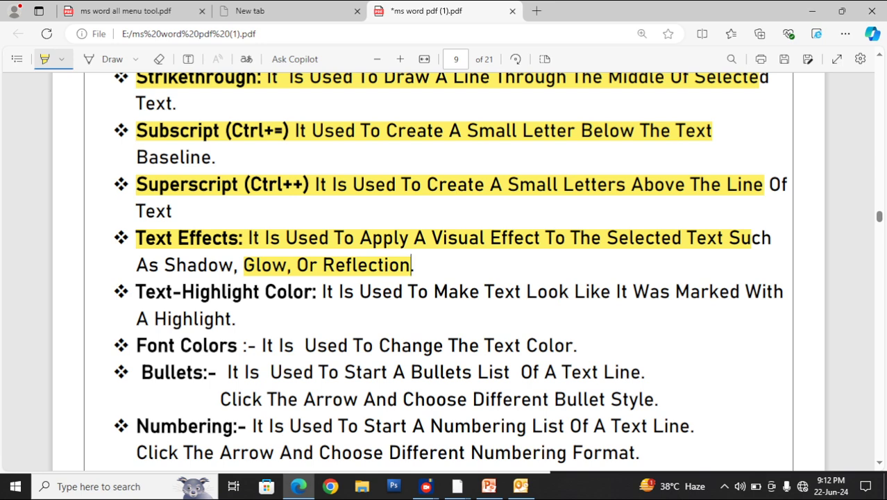
drag(135, 291, 744, 291)
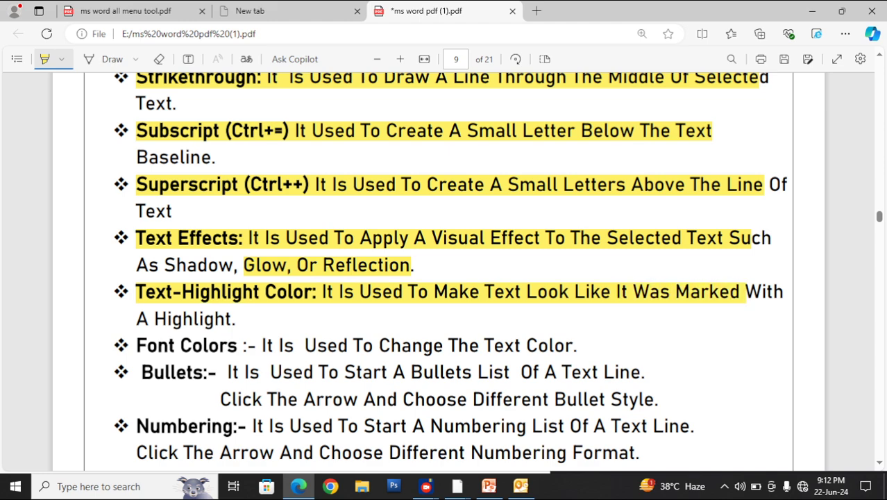
drag(136, 318, 225, 318)
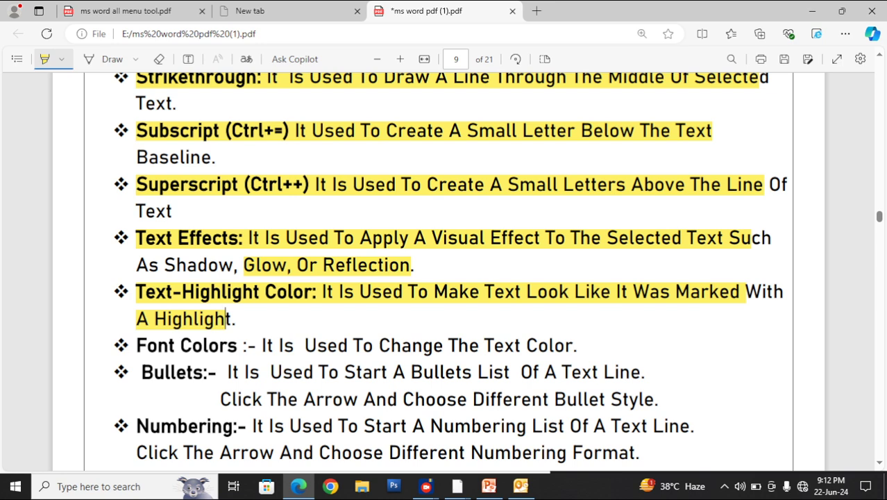
drag(136, 344, 573, 345)
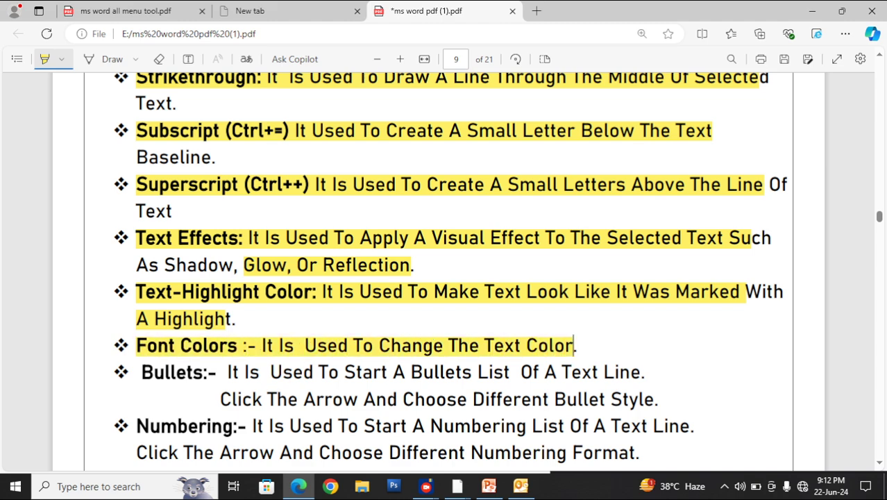
- Highlight the Bullets and Numbering entries in yellow, including their lines about choosing different styles and formats
drag(141, 372, 642, 372)
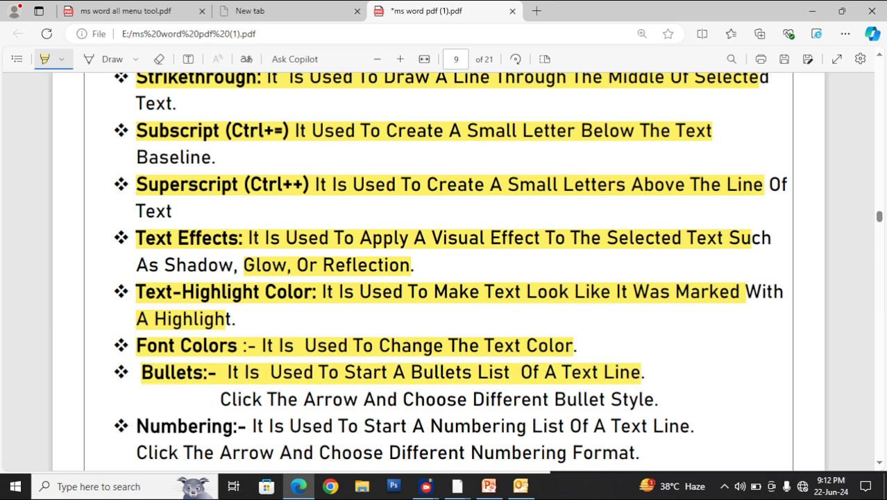
drag(220, 399, 637, 399)
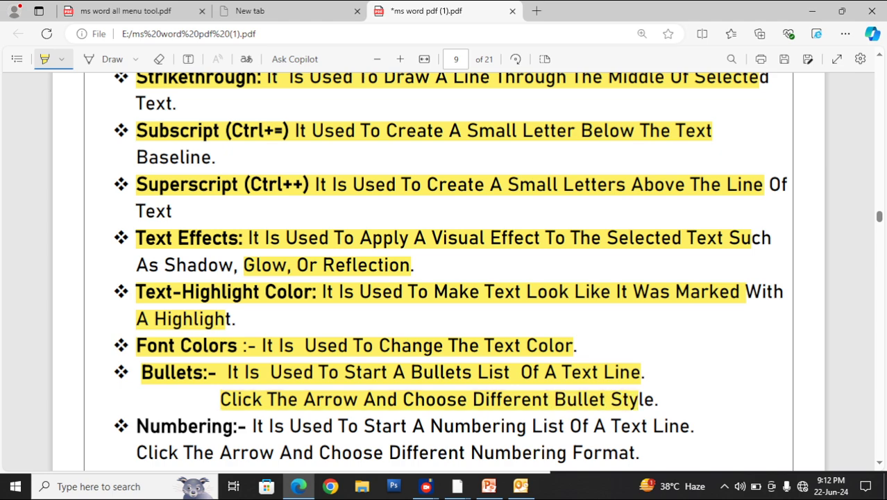
scroll(437, 271, down, 1)
scroll(438, 270, down, 5)
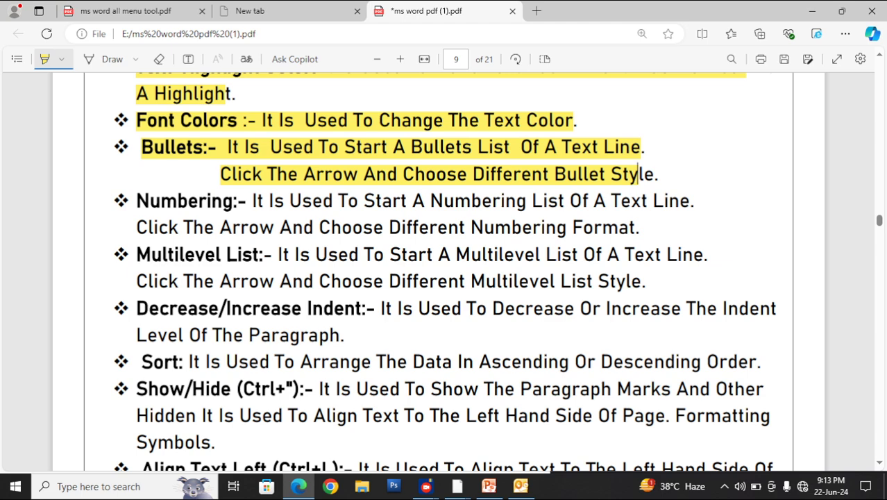
drag(137, 200, 246, 201)
drag(269, 202, 690, 200)
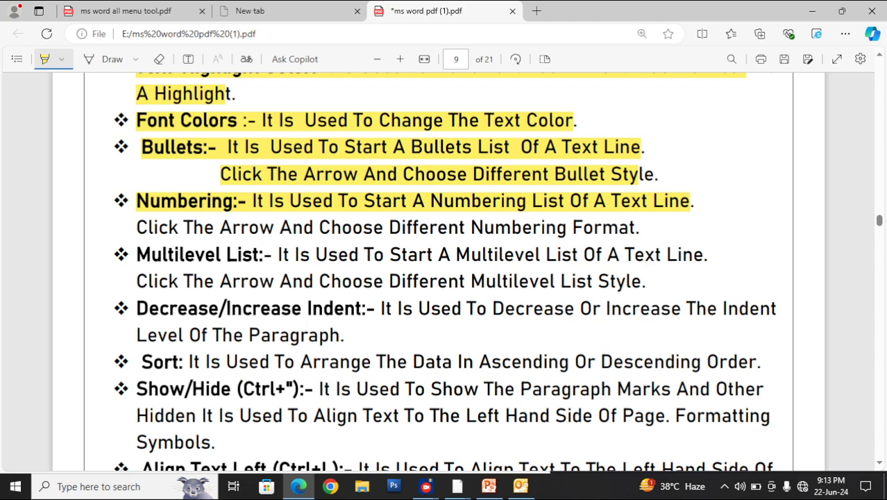
drag(136, 227, 630, 227)
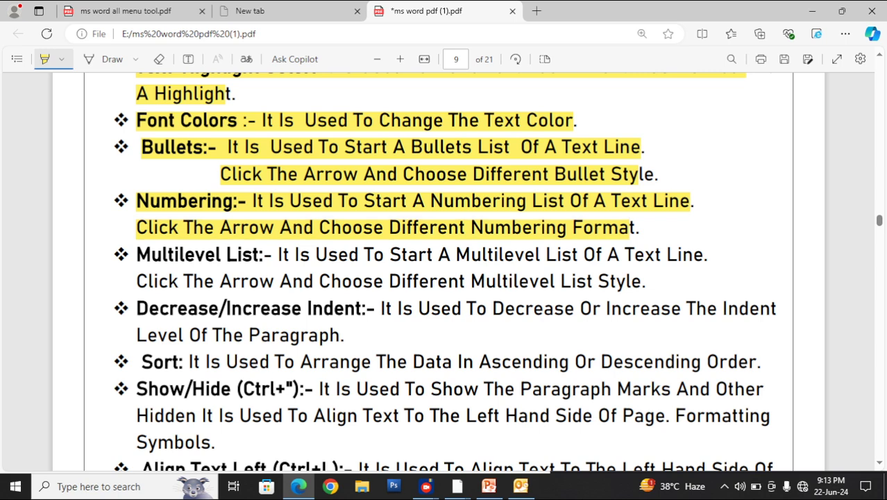
- Highlight the Multilevel List and Decrease/Increase Indent entries in yellow
drag(136, 254, 695, 254)
drag(168, 280, 643, 281)
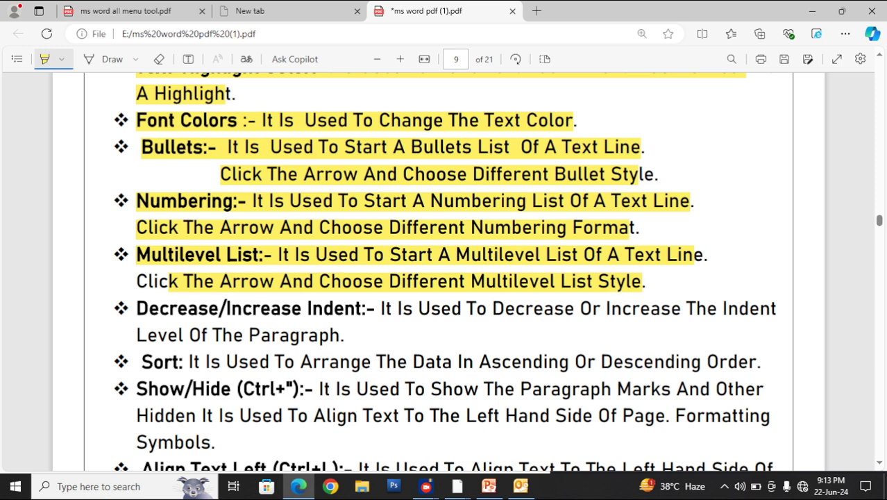
drag(138, 308, 324, 309)
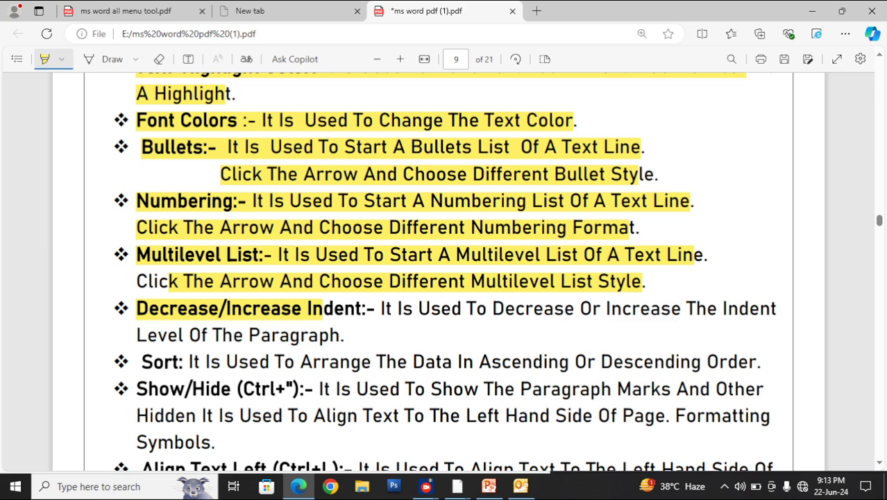
mouse_move(381, 308)
mouse_down()
mouse_move(738, 309)
mouse_move(345, 335)
mouse_up()
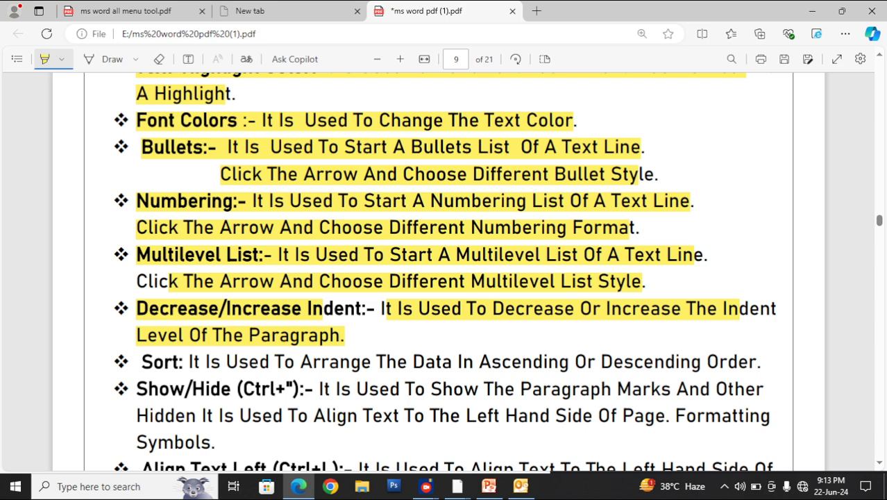
- Highlight the Sort entry and the first two lines of the Show/Hide entry in yellow
drag(141, 361, 760, 361)
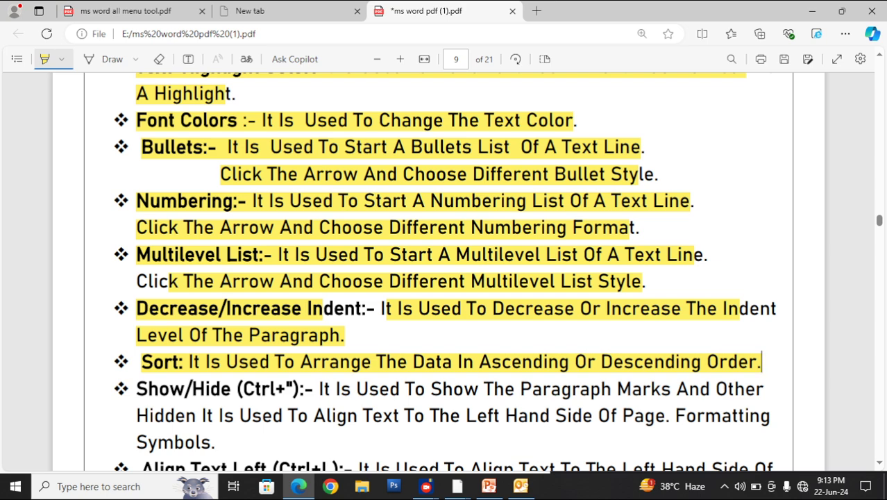
mouse_move(137, 388)
mouse_down()
mouse_move(283, 415)
mouse_move(492, 389)
mouse_move(745, 388)
mouse_up()
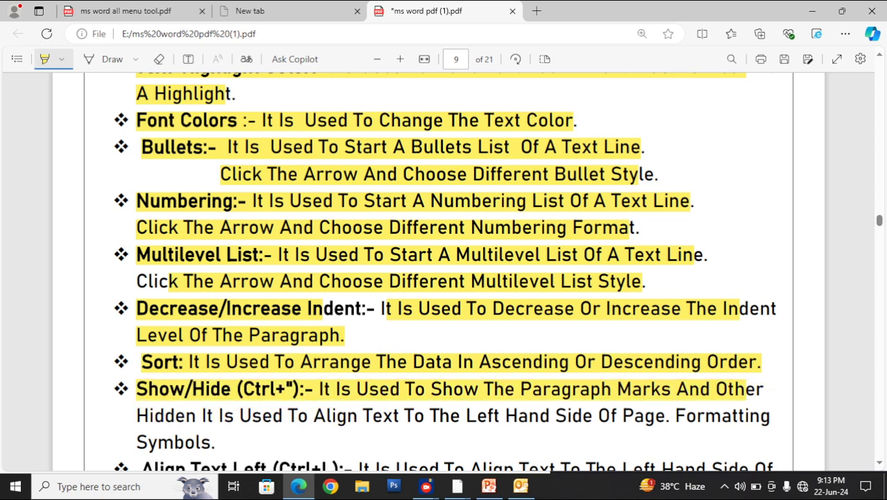
drag(219, 415, 676, 415)
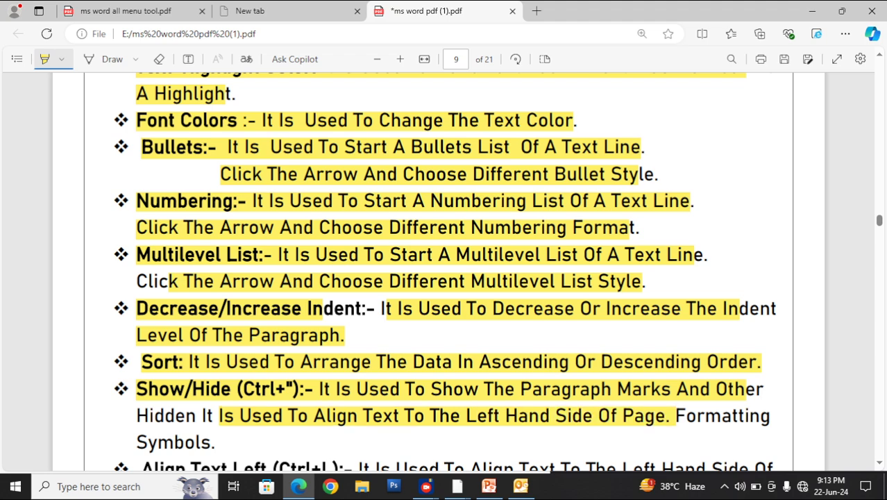
- Highlight the Align Text Left, Center and Align Text Right entries near the end of page 9 in yellow
scroll(676, 415, down, 5)
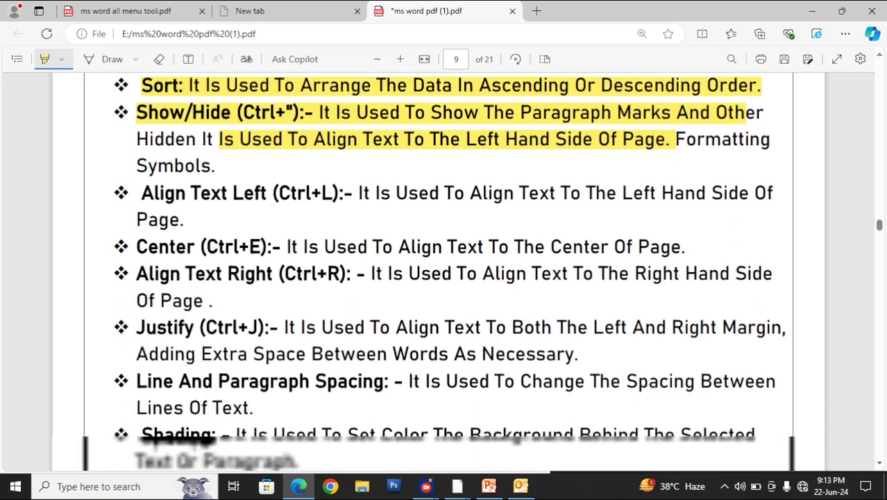
drag(141, 106, 772, 105)
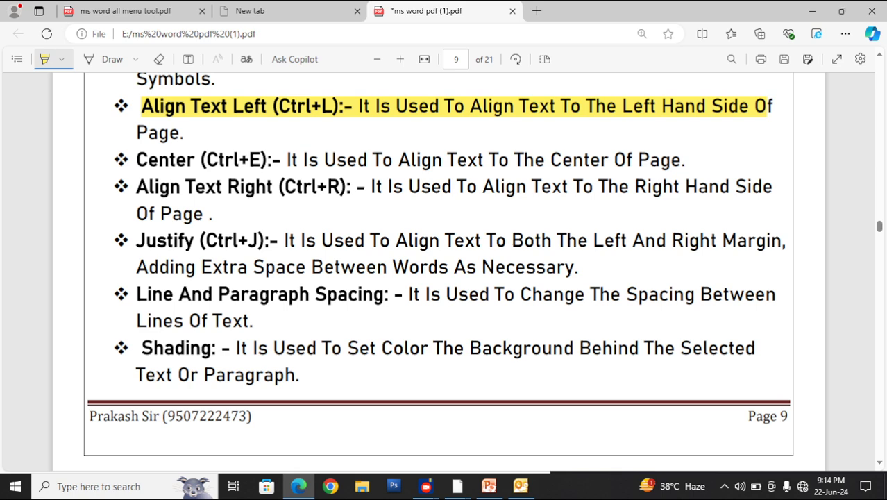
drag(136, 160, 660, 160)
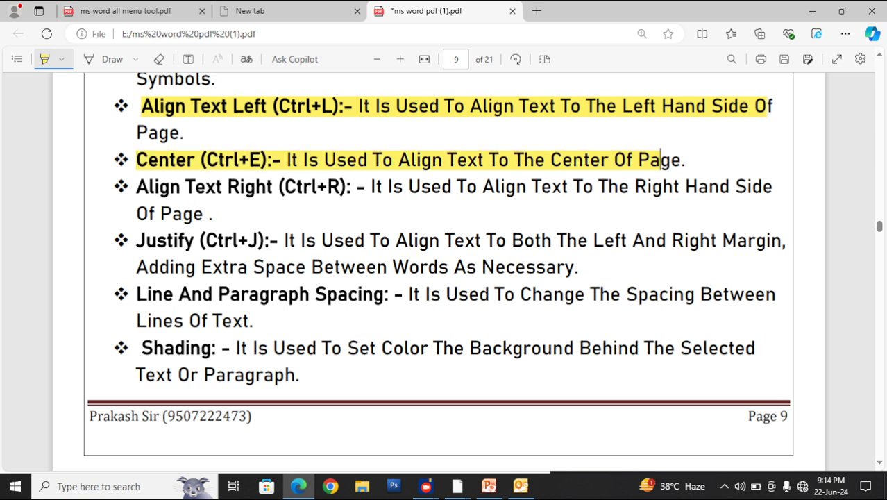
drag(137, 186, 734, 187)
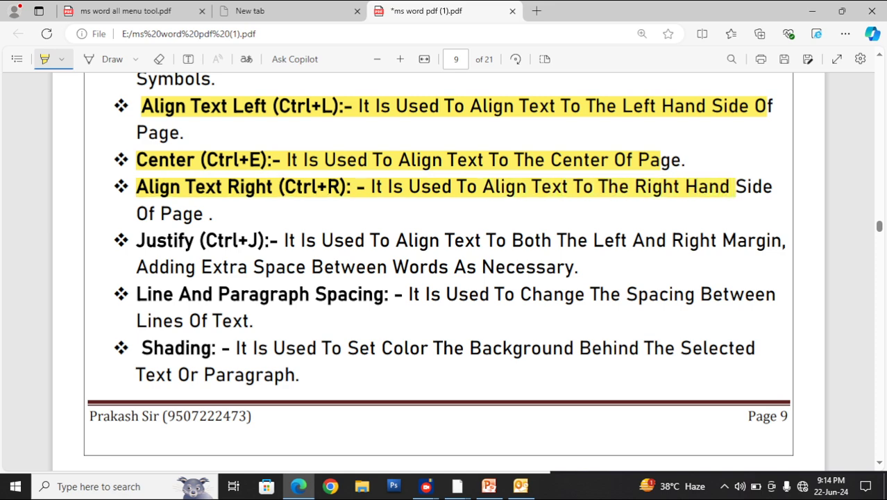
- Highlight the Justify, Line And Paragraph Spacing and Shading entries at the end of page 9 in yellow
drag(137, 241, 712, 240)
drag(196, 267, 566, 266)
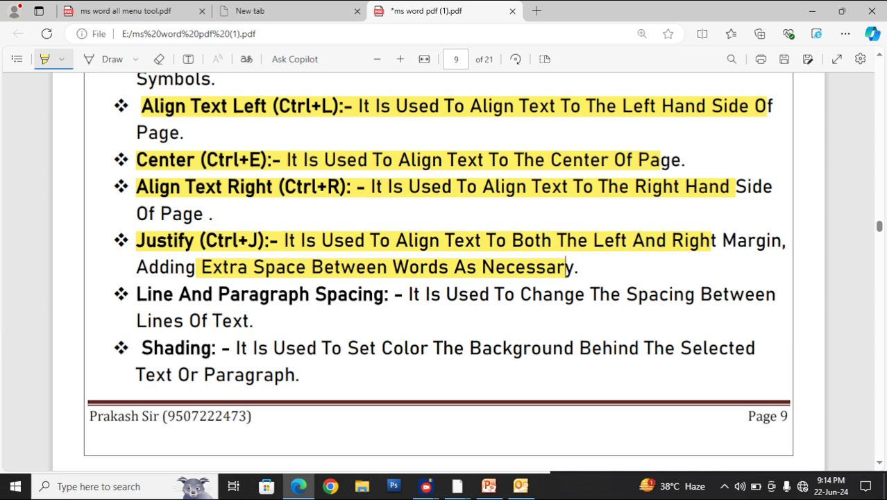
drag(136, 294, 254, 320)
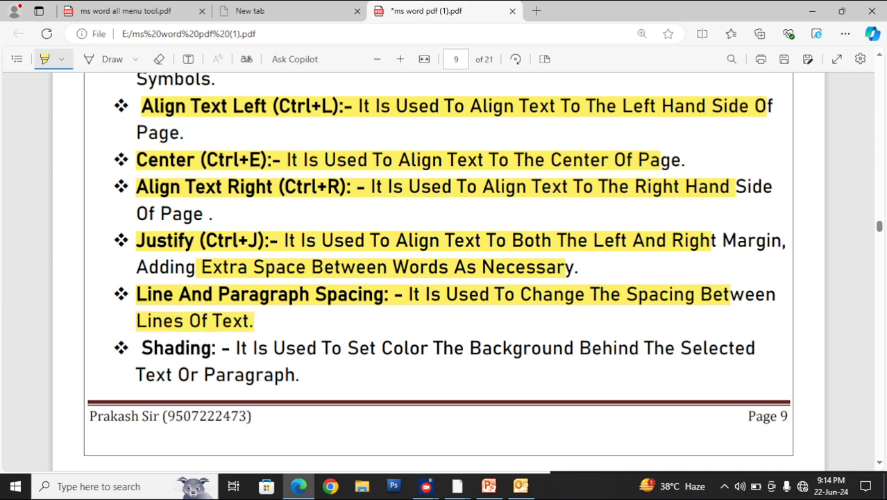
drag(141, 347, 704, 347)
drag(136, 375, 296, 375)
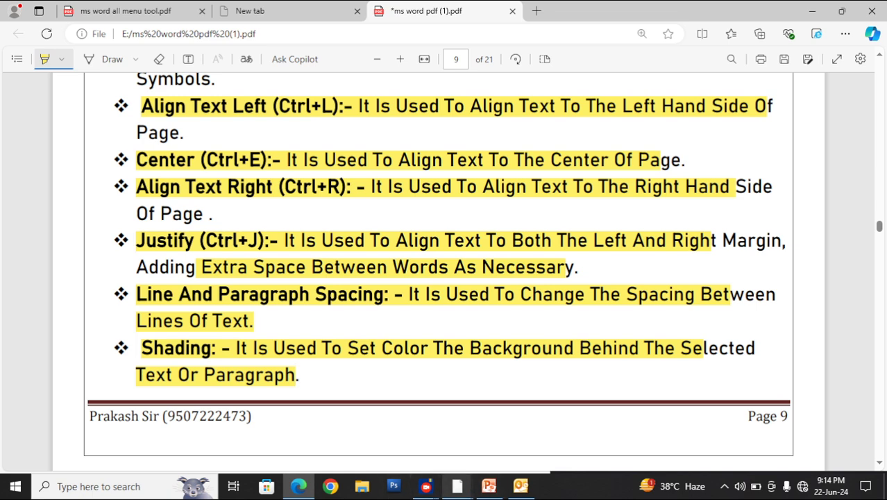
- Switch to Document3 in Word and examine the Line and Paragraph Spacing command's description
mouse_move(458, 486)
click(346, 433)
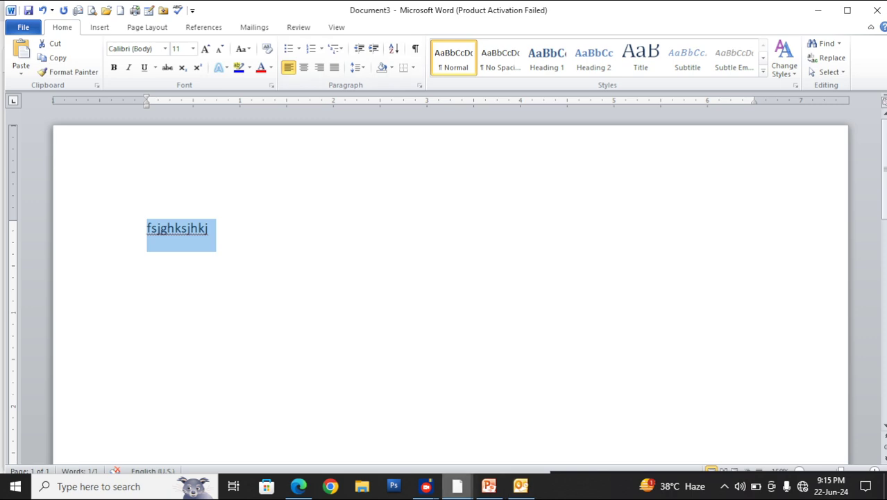
click(426, 487)
click(490, 429)
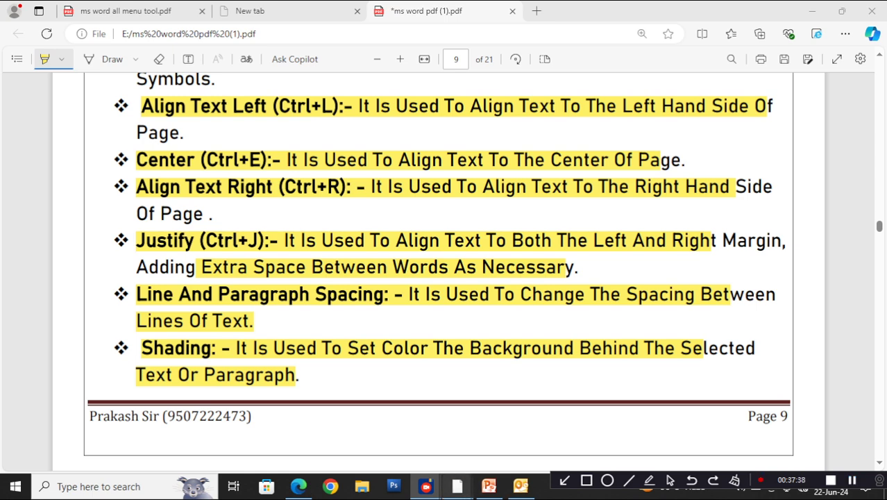
click(457, 487)
click(386, 432)
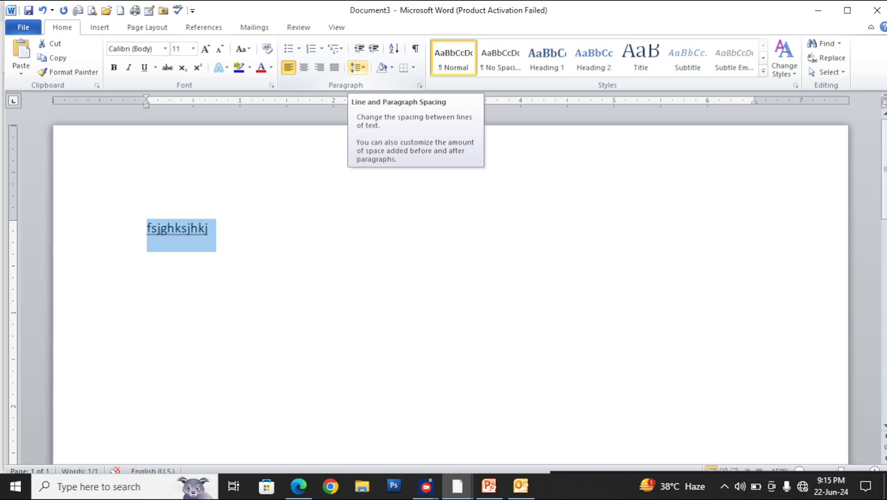
- Switch back to the PDF notes in Edge and highlight the Border entry on page 10 in yellow
click(299, 486)
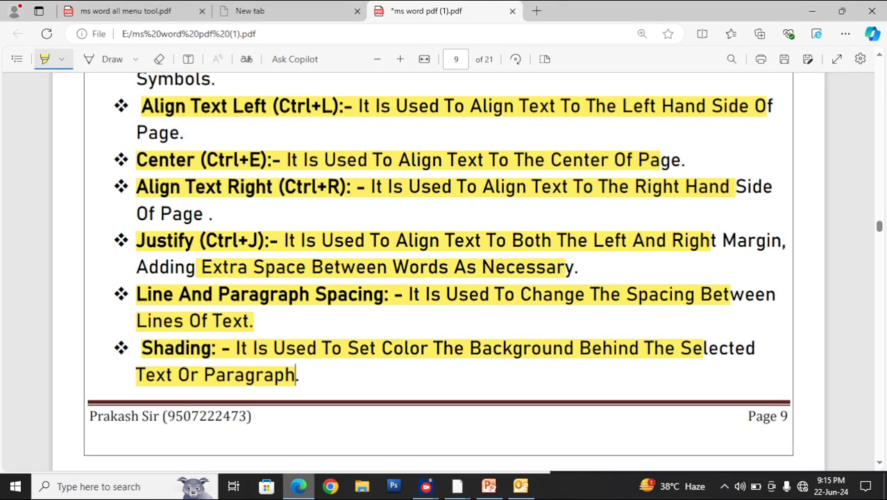
scroll(438, 271, down, 5)
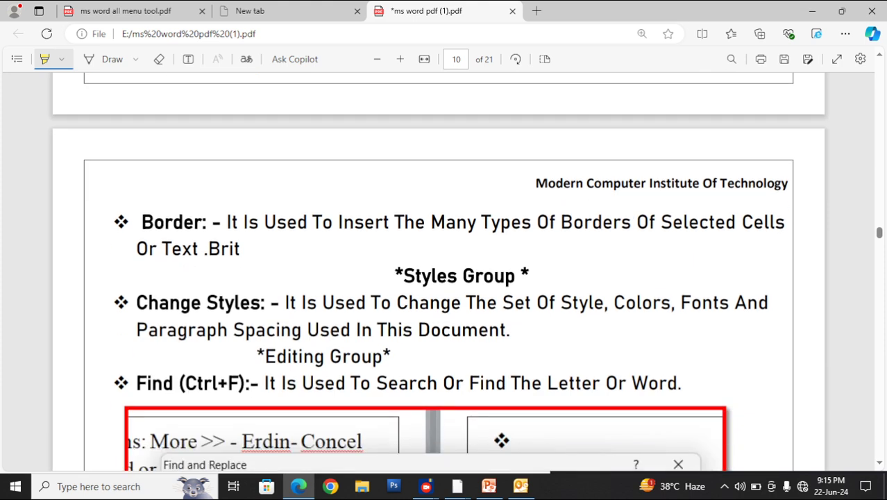
drag(141, 223, 710, 222)
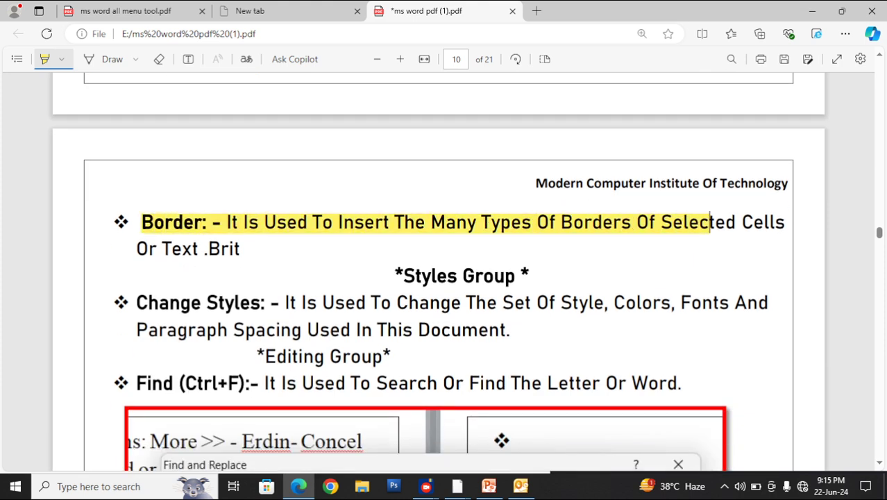
drag(136, 248, 229, 248)
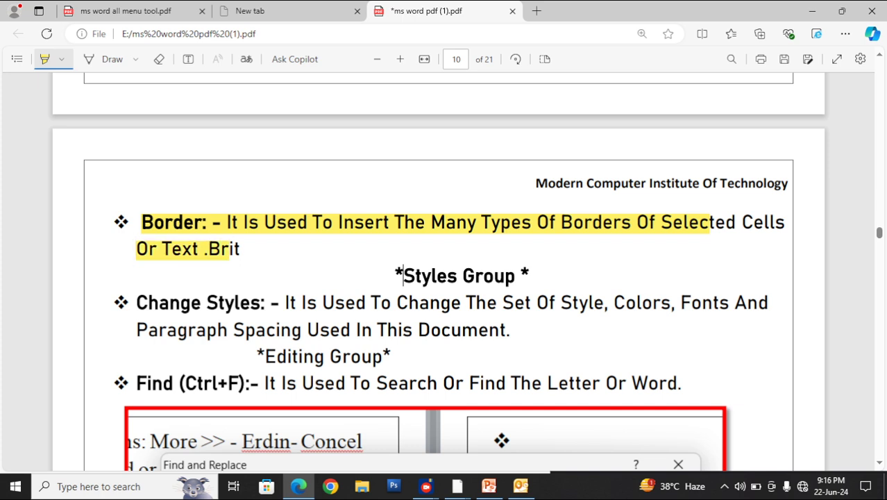
- Highlight the Styles Group heading and the Change Styles entry on page 10 in yellow
drag(402, 276, 517, 275)
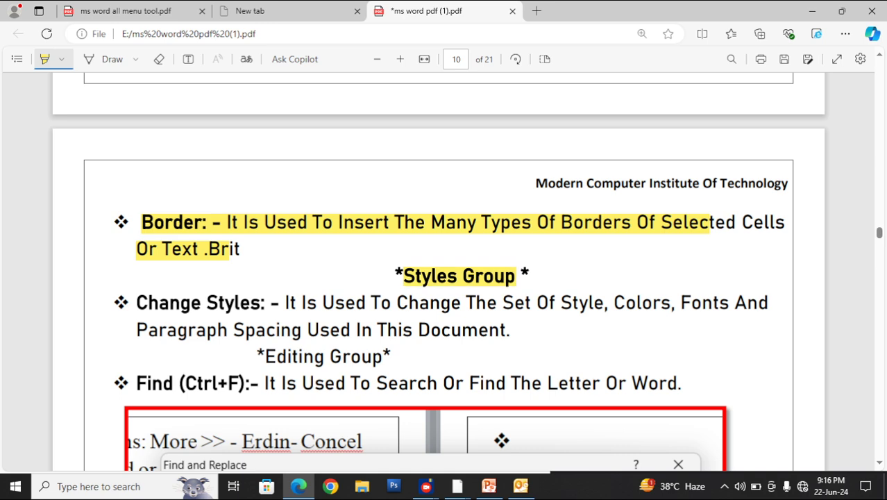
drag(136, 302, 729, 302)
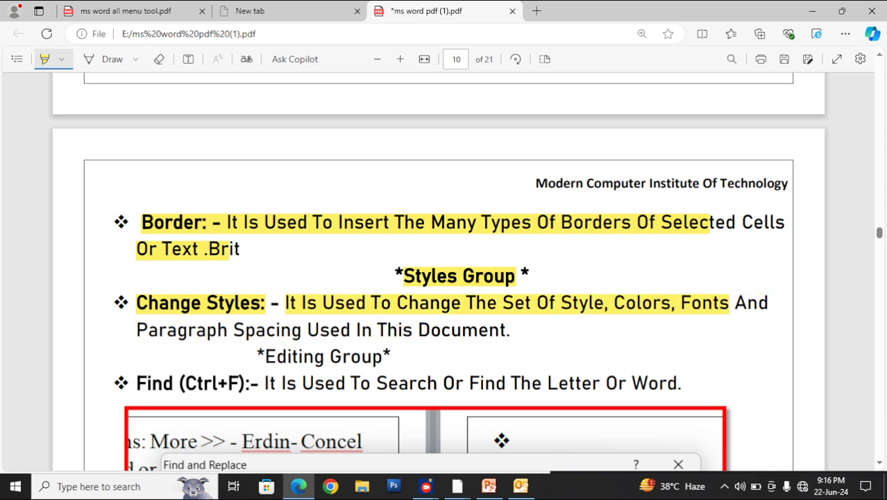
drag(188, 330, 489, 330)
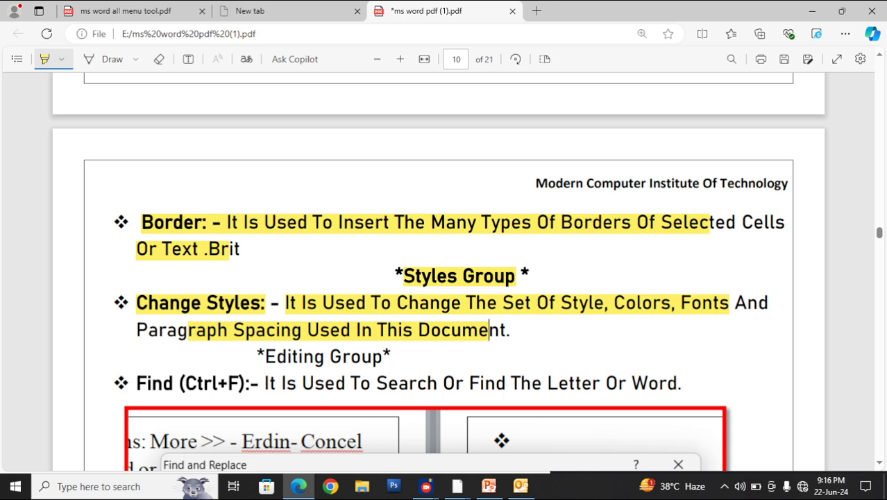
- Highlight the Editing Group heading and the Find (Ctrl+F) entry on page 10 in yellow
drag(265, 356, 392, 356)
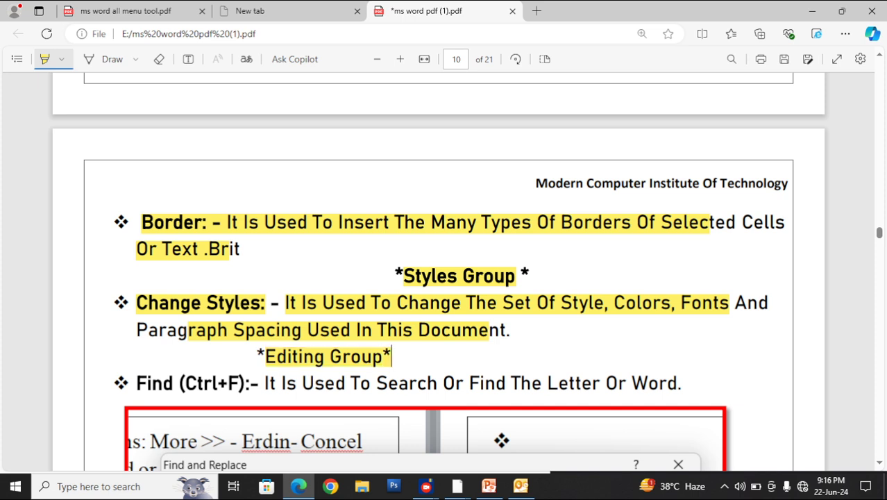
drag(136, 382, 683, 383)
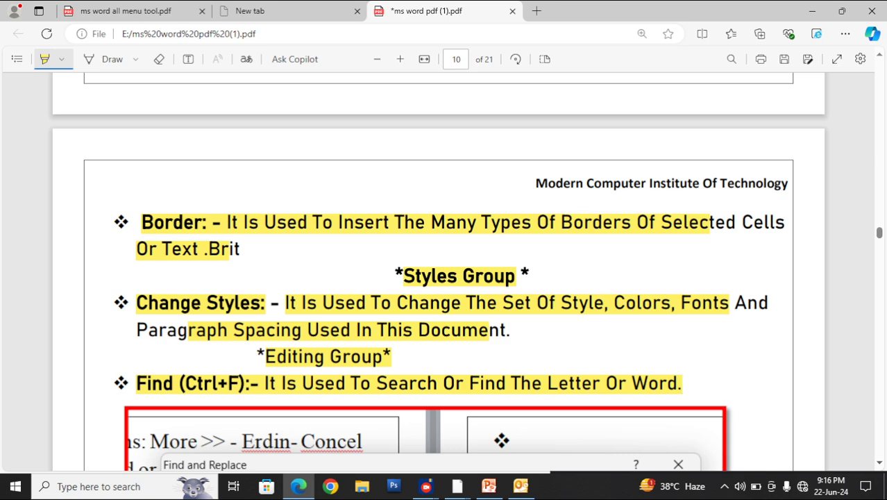
scroll(682, 383, down, 3)
scroll(437, 271, down, 6)
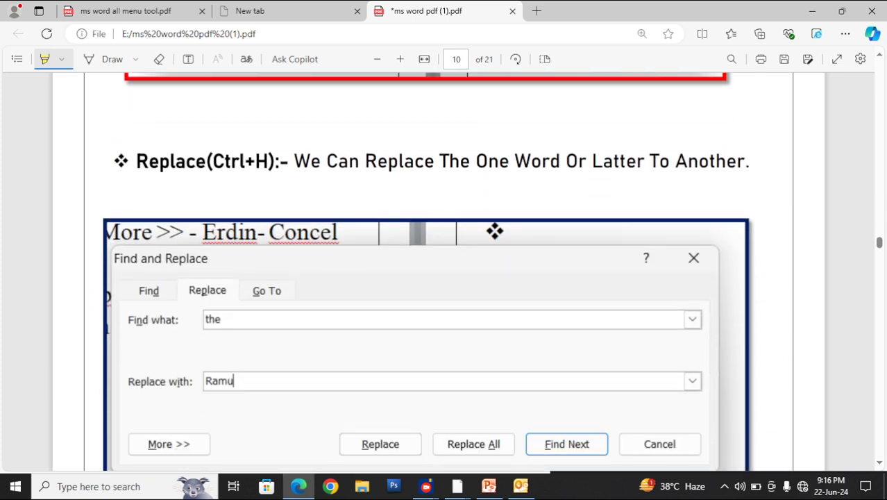
- Highlight the Replace (Ctrl+H) entry on page 10 and the sample Find what and Replace with values in its illustration
drag(136, 161, 738, 161)
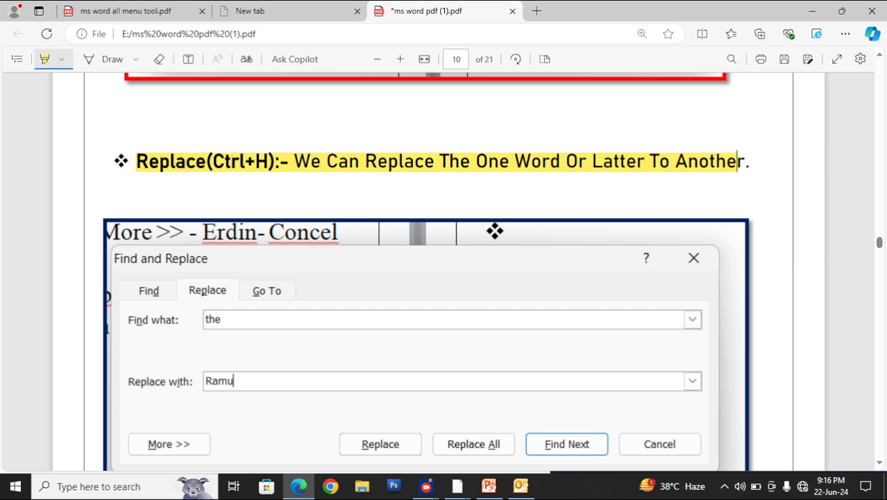
drag(204, 319, 227, 320)
drag(205, 381, 214, 381)
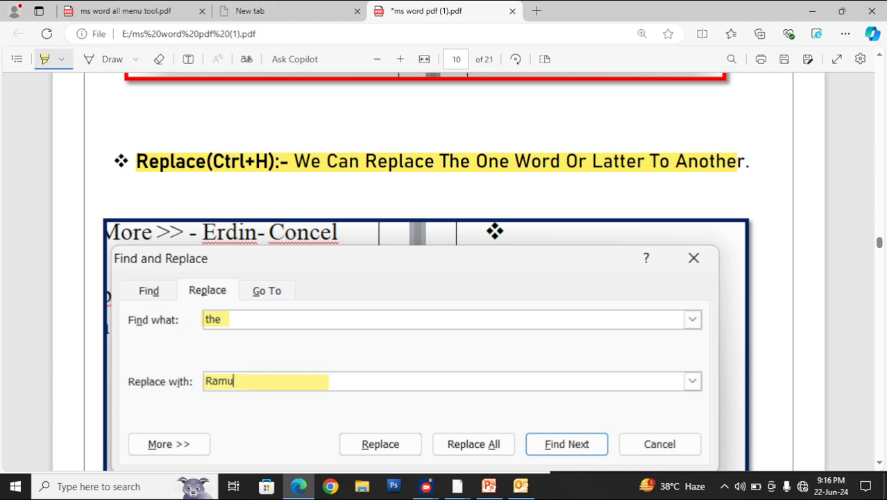
- Highlight the two-line Go To (Ctrl+G) entry on page 11 and the Page option in its illustration in yellow
scroll(444, 278, down, 8)
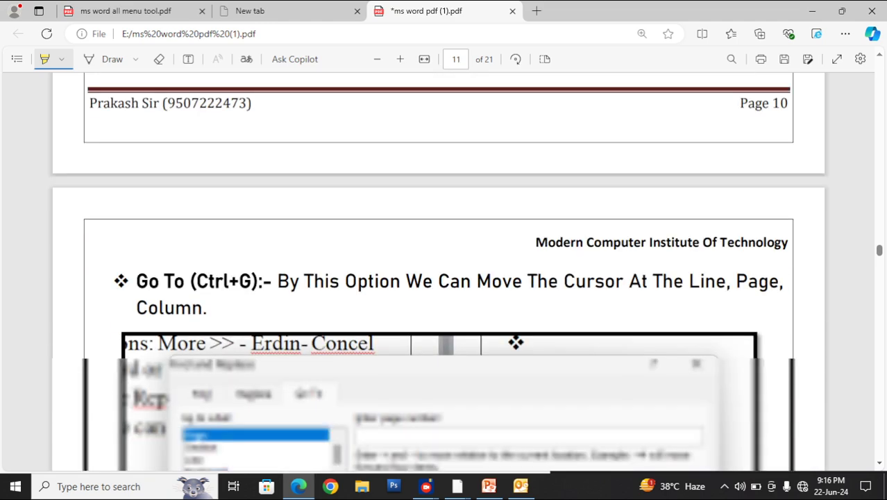
scroll(444, 277, down, 1)
drag(137, 229, 759, 229)
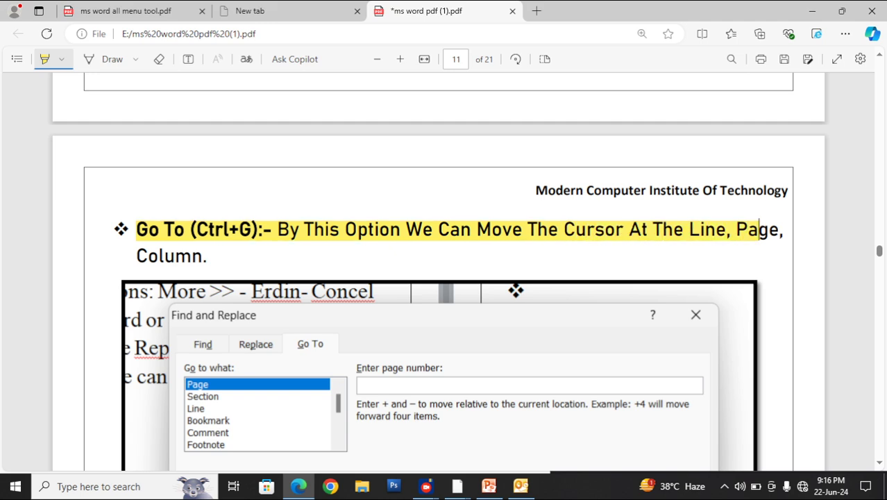
drag(137, 256, 207, 256)
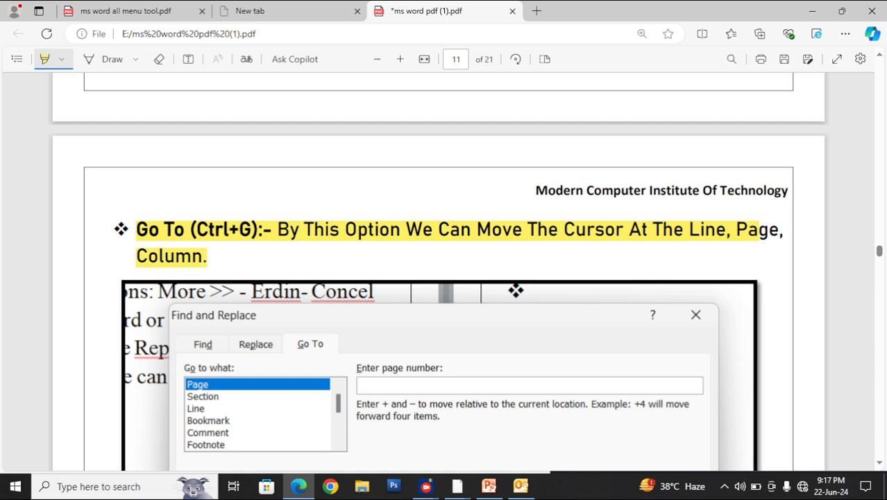
drag(189, 385, 200, 385)
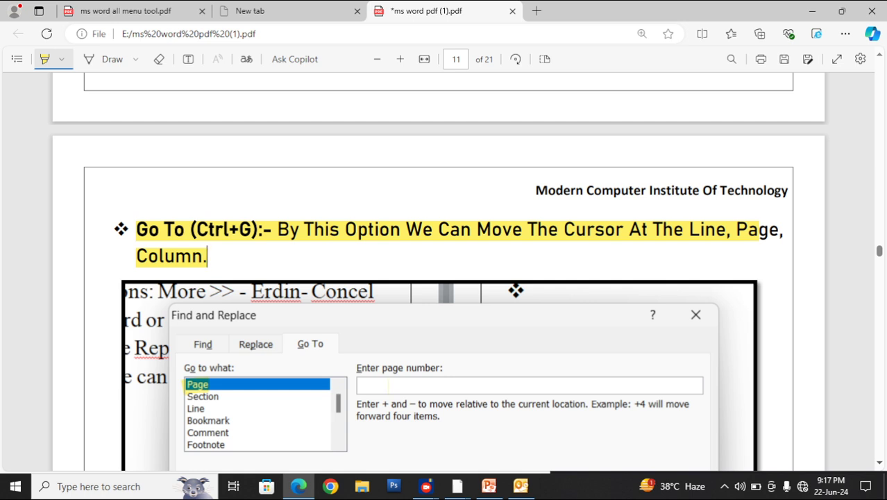
- Highlight the Select entry and the selection short-cut key heading on page 11 in yellow
scroll(438, 271, down, 4)
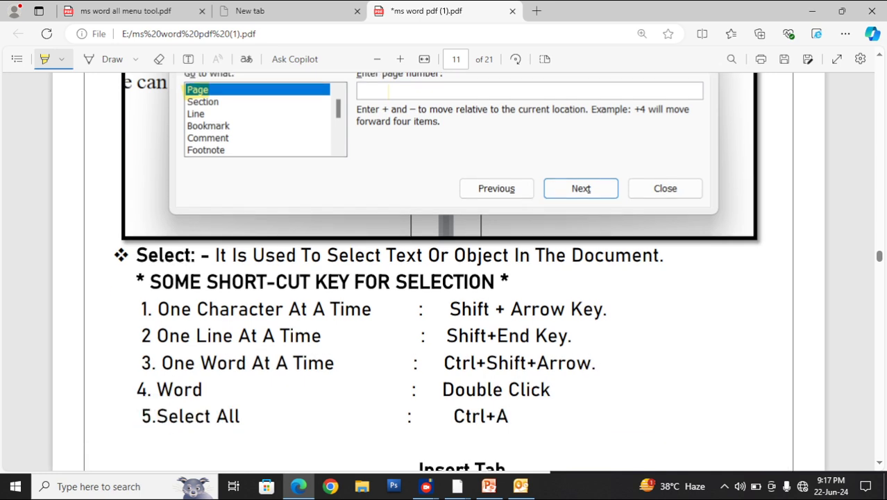
mouse_move(136, 255)
mouse_down()
mouse_move(253, 281)
mouse_move(429, 282)
mouse_move(504, 255)
mouse_move(655, 255)
mouse_up()
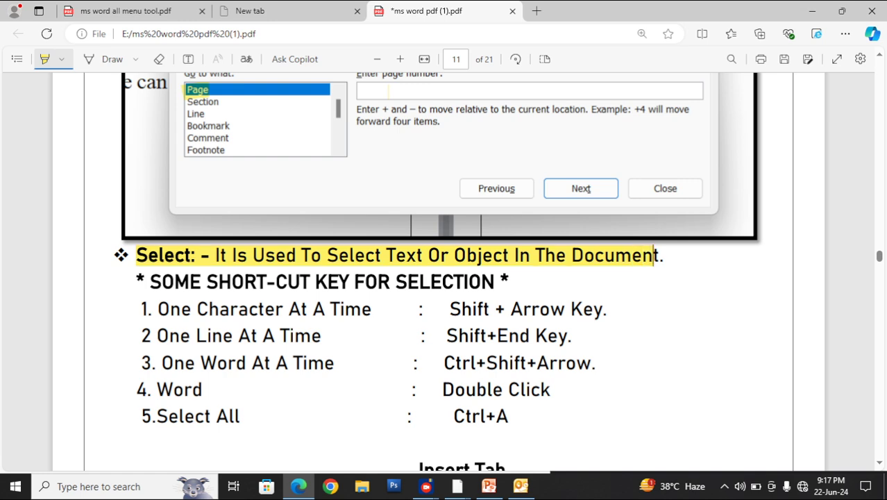
drag(144, 281, 495, 282)
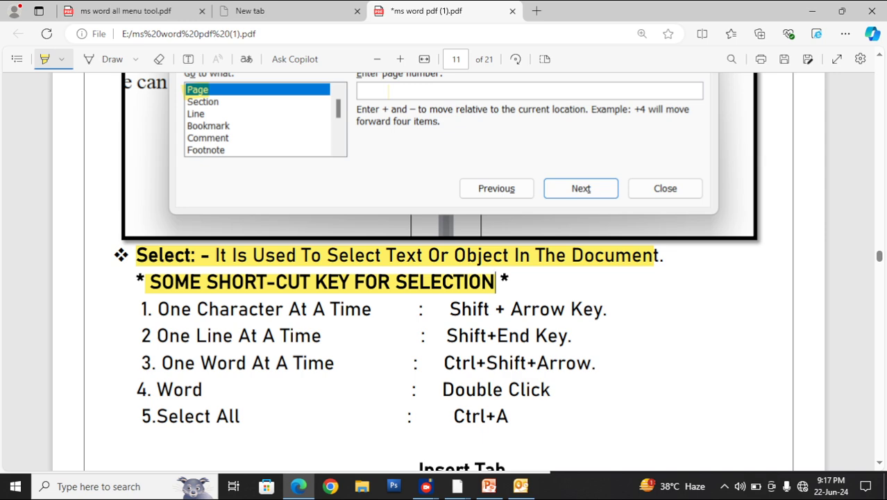
- Highlight the one character, one line, one word, Word and Select All lines of the selection shortcut list
drag(154, 309, 419, 309)
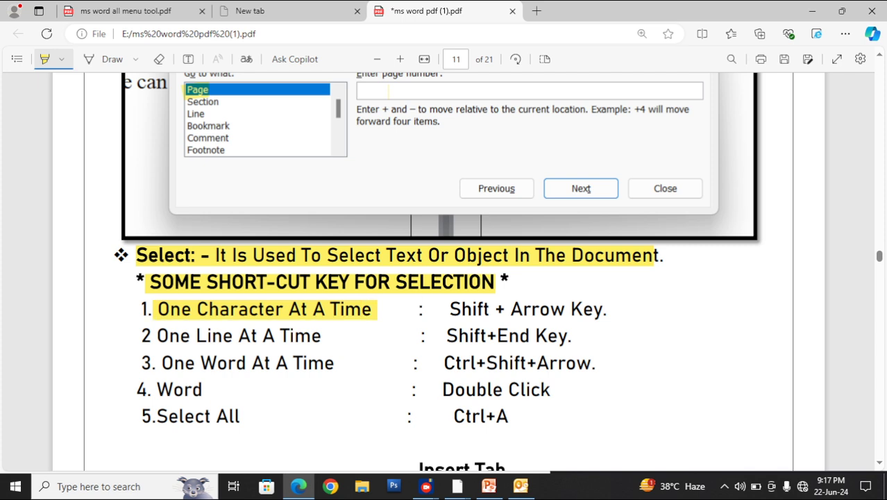
drag(157, 335, 422, 335)
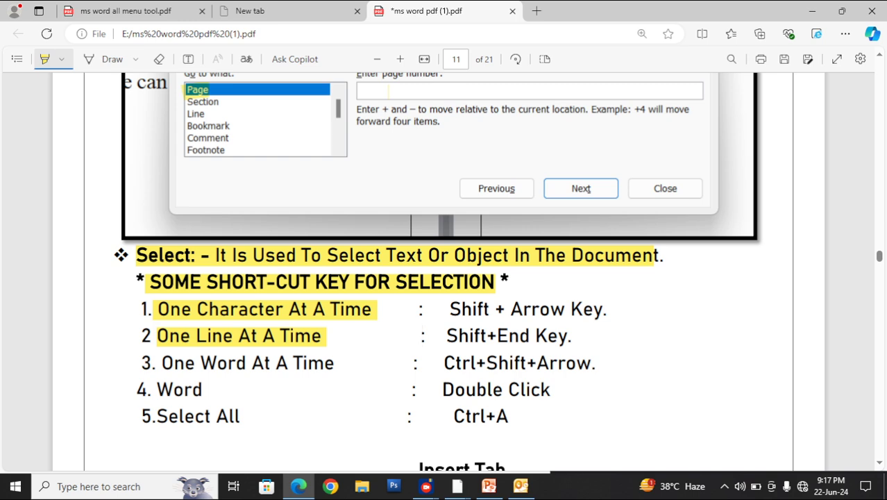
drag(161, 362, 339, 363)
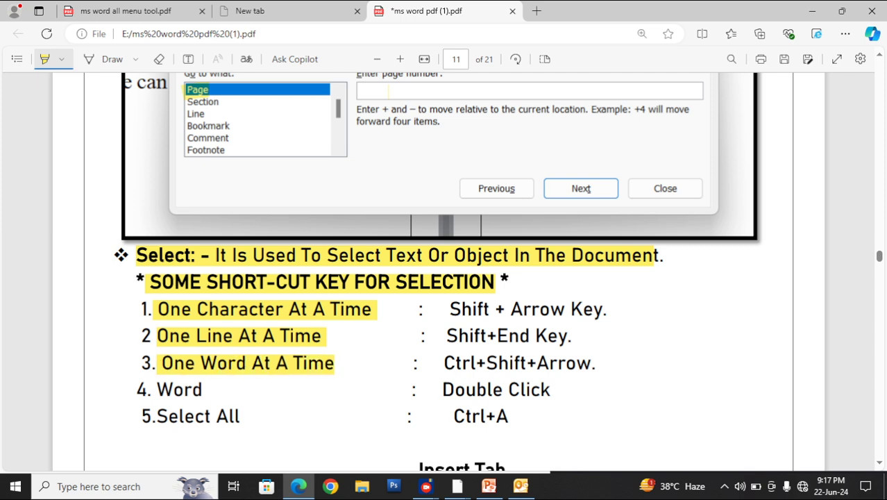
drag(156, 390, 551, 390)
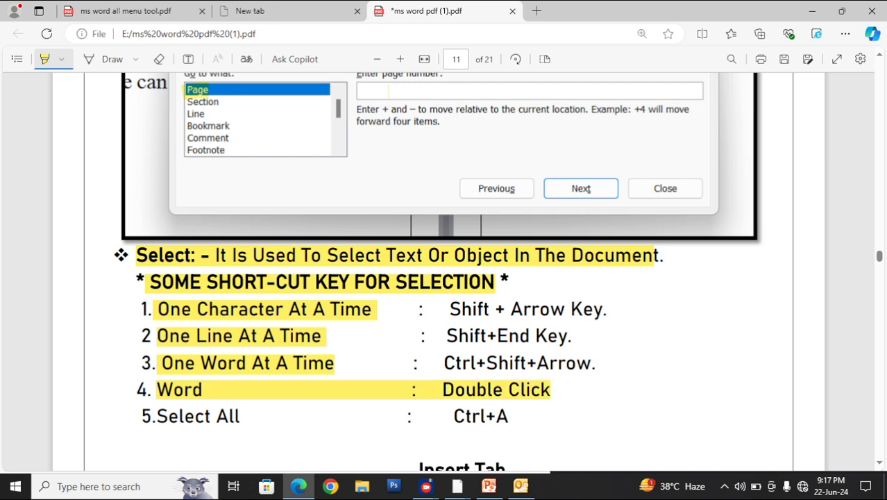
drag(156, 416, 509, 416)
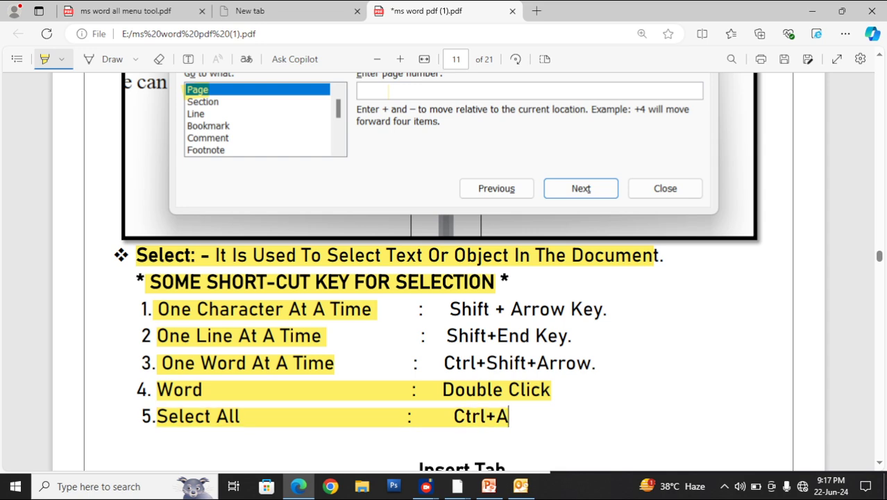
- Switch to Document3 in Word, select all its text and display the Insert commands
scroll(509, 415, down, 1)
scroll(508, 416, down, 2)
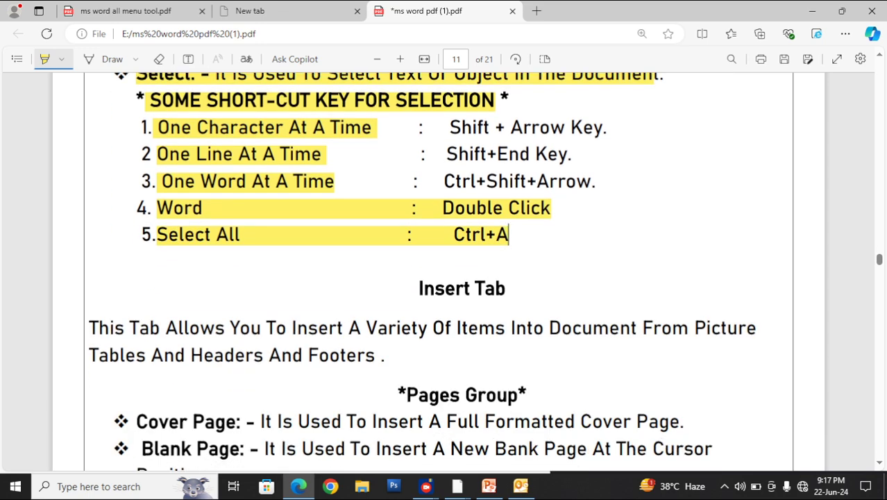
mouse_move(457, 486)
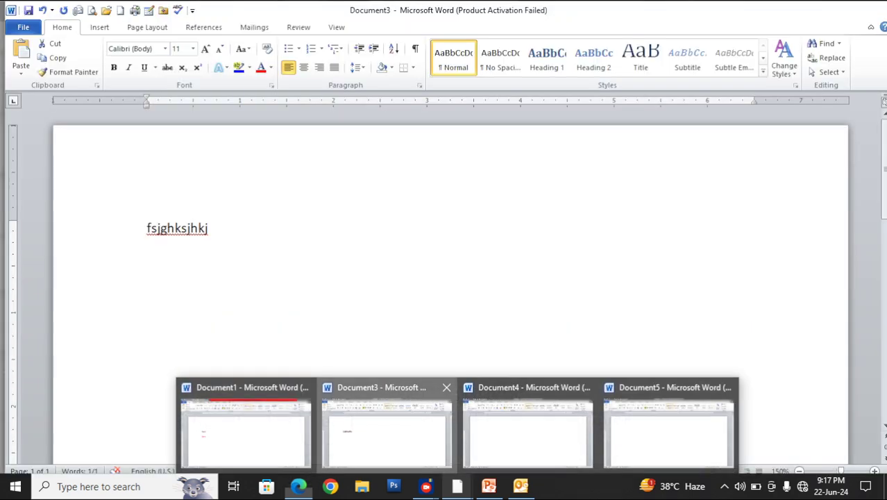
click(382, 434)
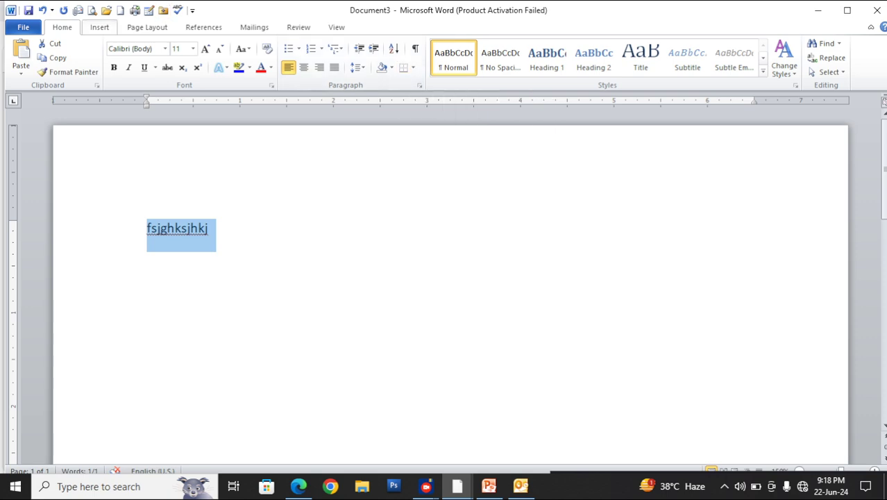
click(100, 28)
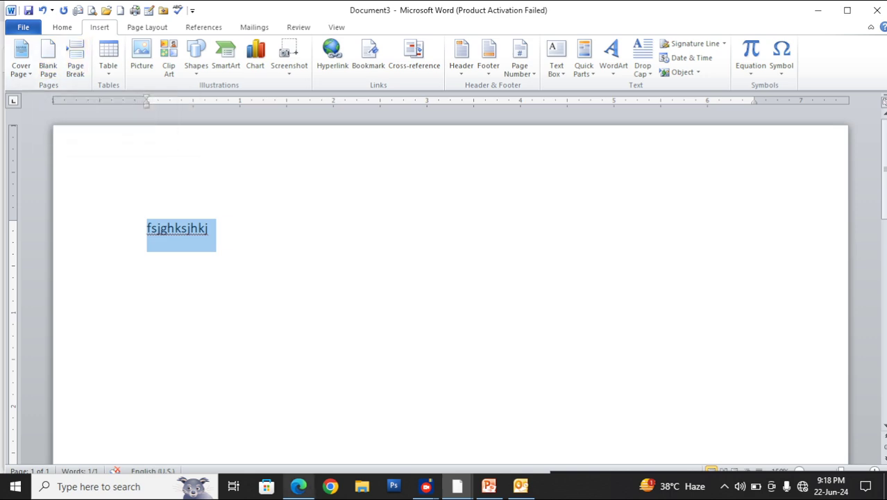
- Switch back to the PDF notes in Edge and highlight the Insert Tab and Pages Group headings on page 11
click(298, 486)
drag(419, 288, 511, 288)
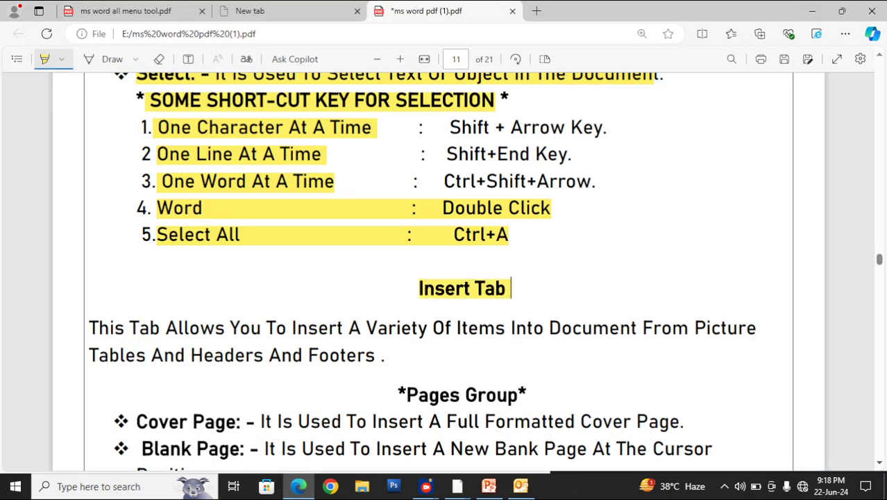
scroll(511, 288, down, 3)
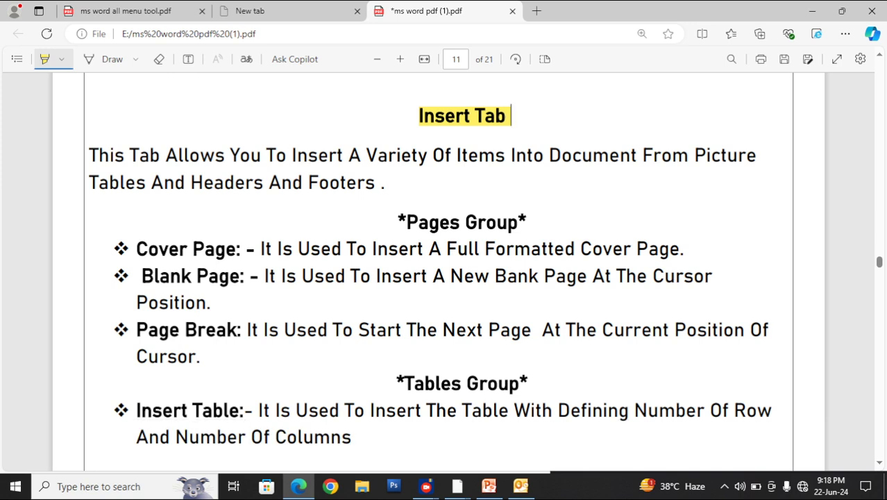
drag(397, 221, 527, 221)
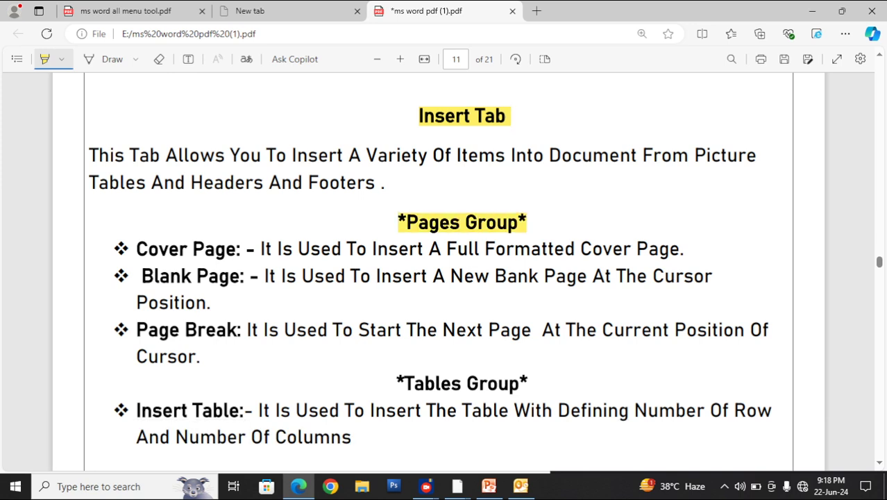
- Highlight the Cover Page, Blank Page and Page Break entries, the Tables Group heading and the Insert Table description on page 11
drag(136, 248, 684, 248)
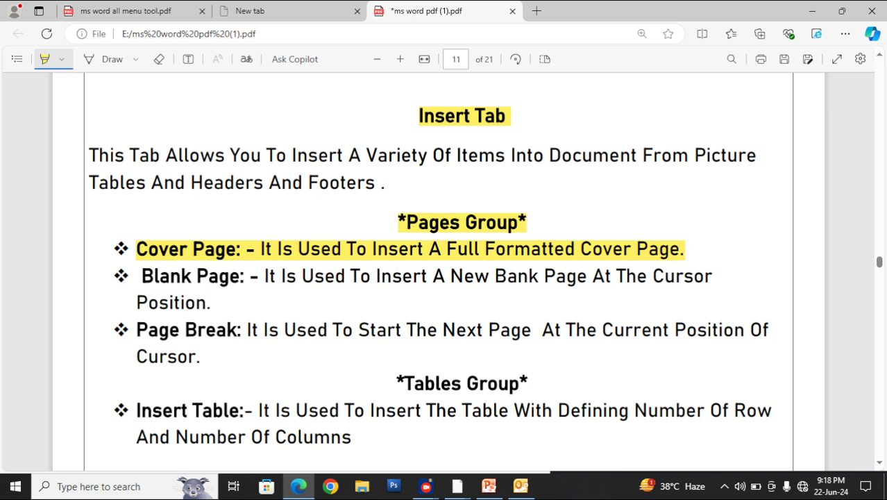
drag(141, 276, 207, 302)
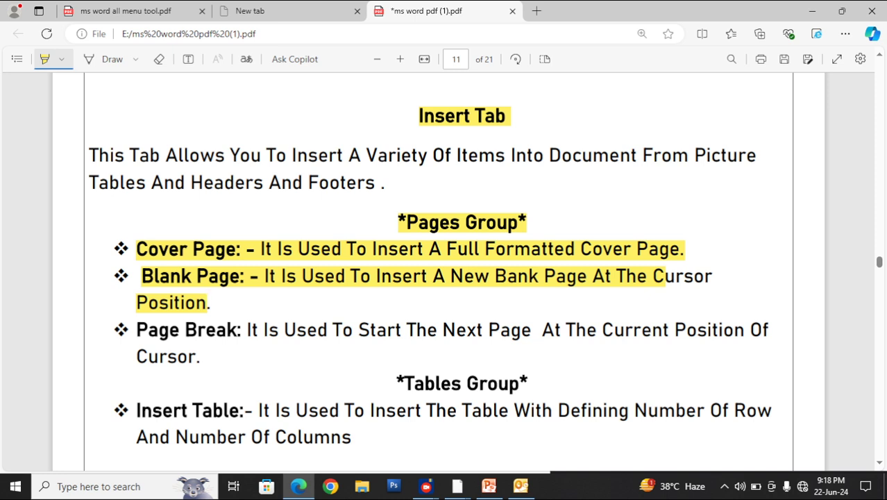
drag(137, 329, 766, 329)
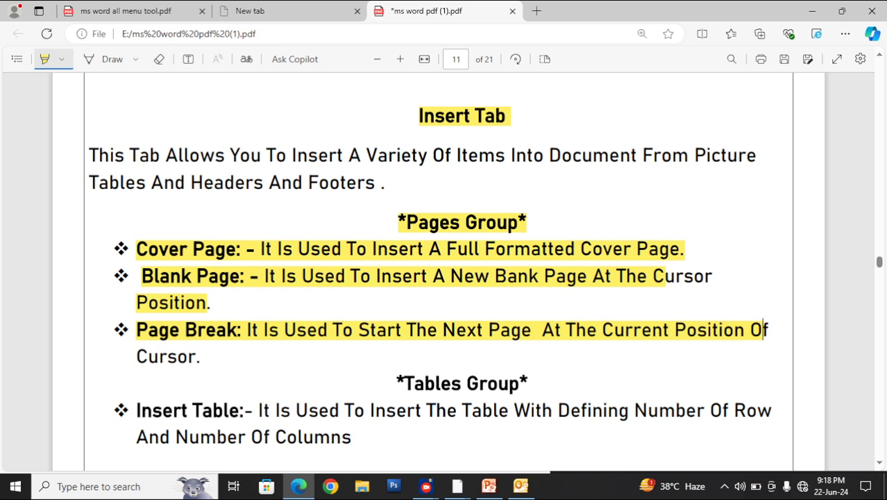
drag(398, 383, 528, 383)
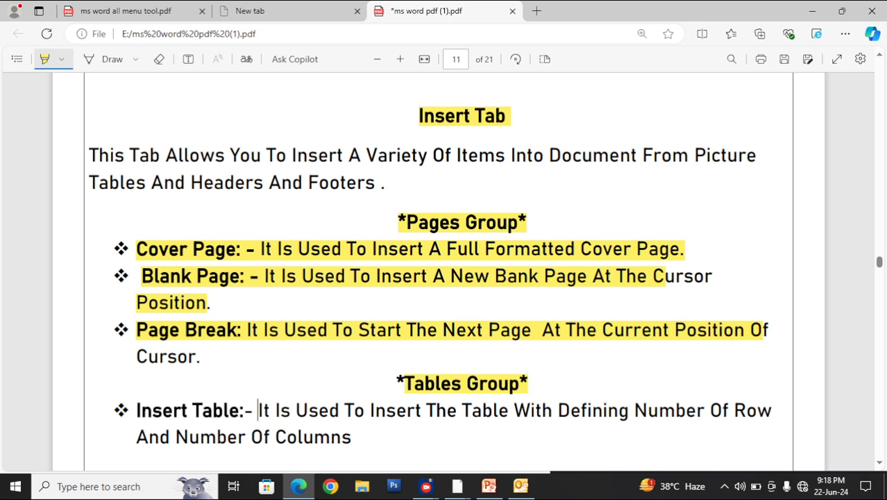
mouse_move(257, 409)
mouse_down()
mouse_move(747, 410)
mouse_move(236, 437)
mouse_move(343, 437)
mouse_up()
- Switch to Document1 in Word, insert a table around the selected text and place the cursor below it
mouse_move(457, 486)
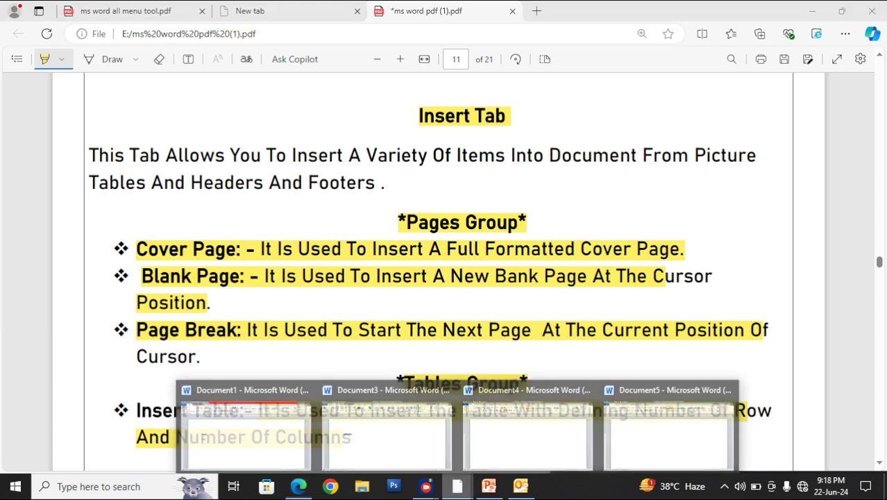
click(236, 427)
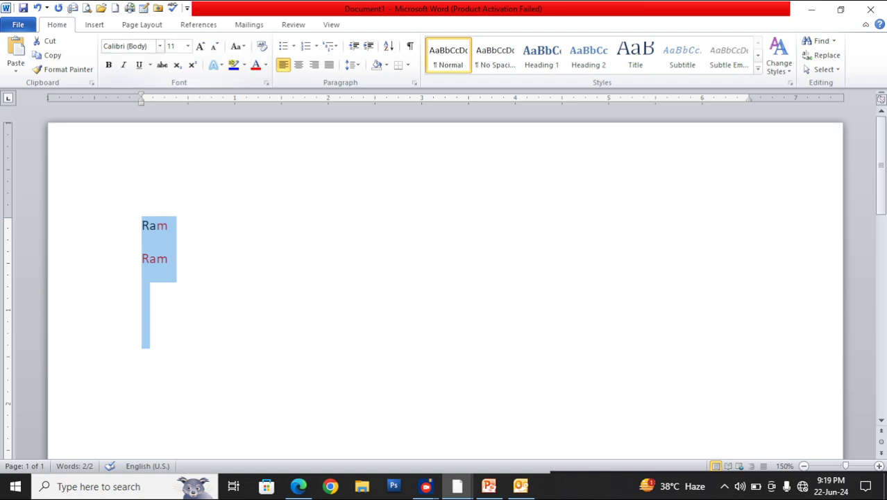
click(94, 24)
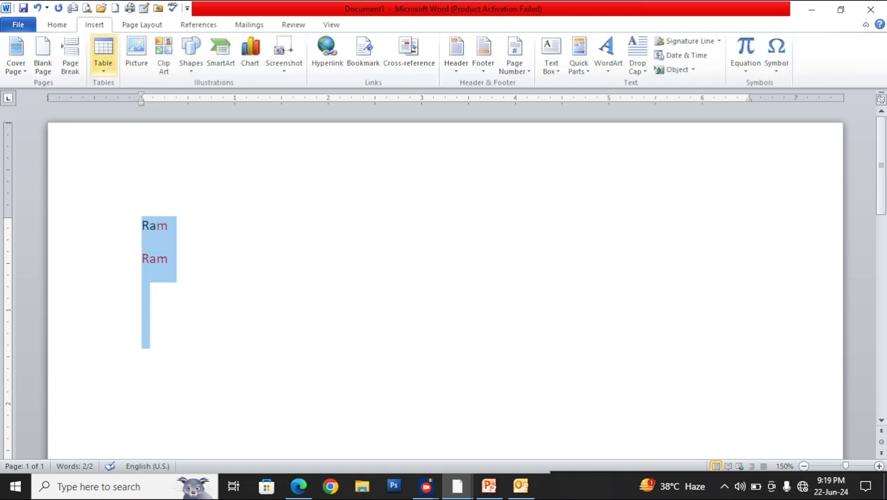
click(103, 56)
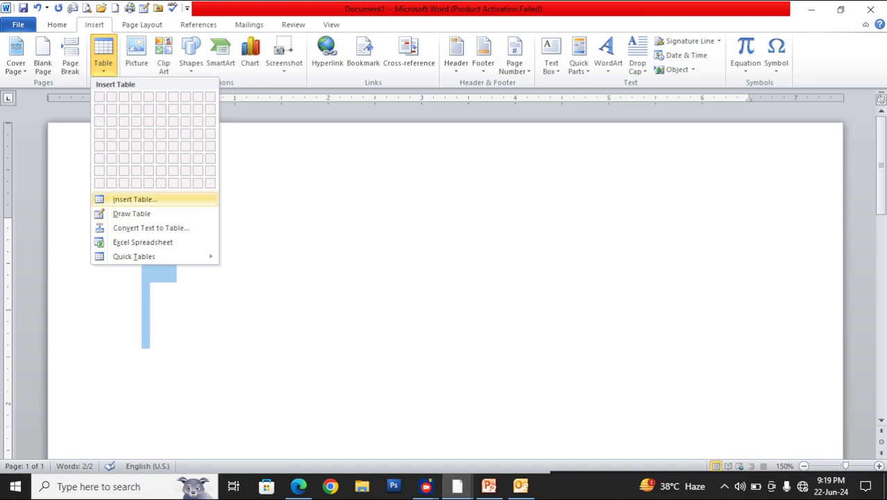
click(134, 199)
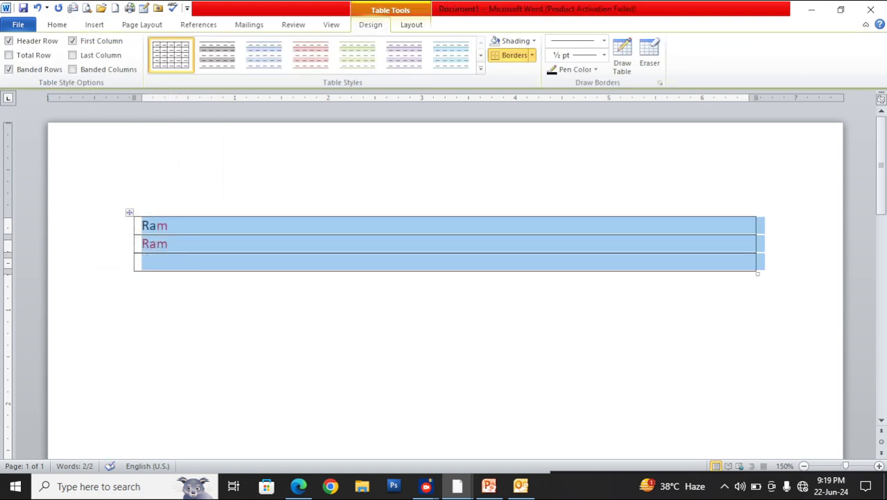
click(142, 280)
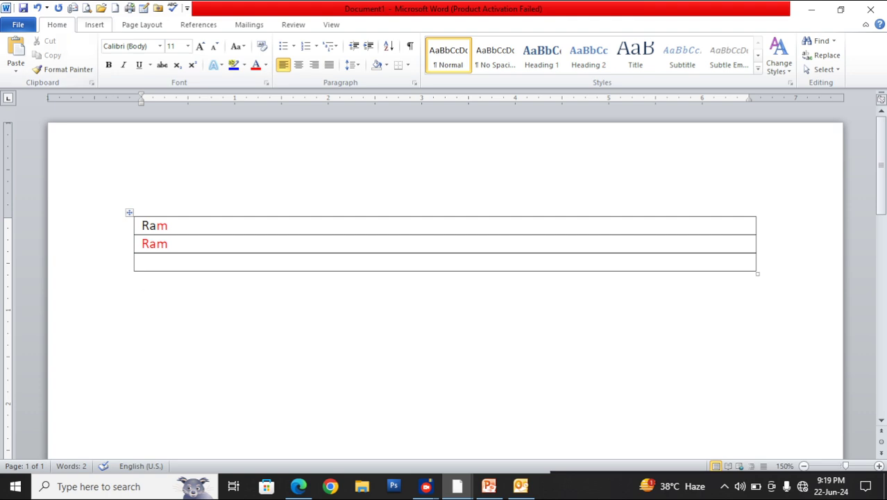
- Examine the Insert Table size and AutoFit settings and the other table creation options without inserting another table
click(95, 25)
click(103, 54)
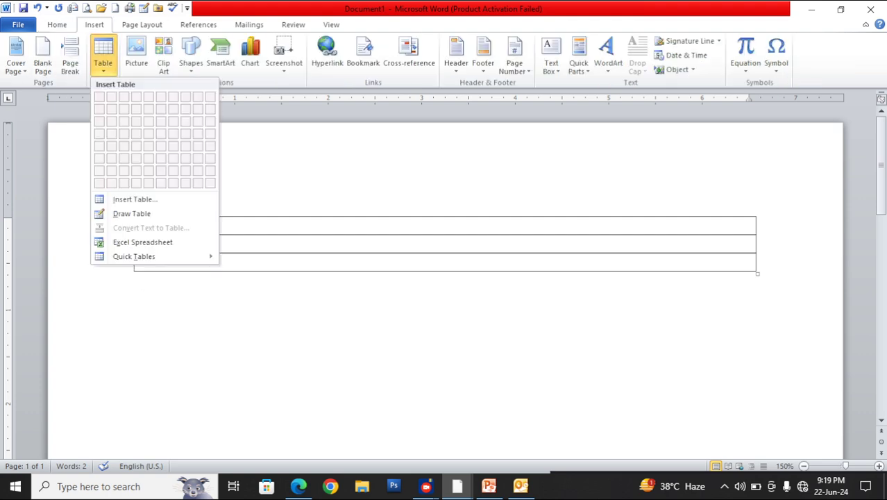
click(134, 200)
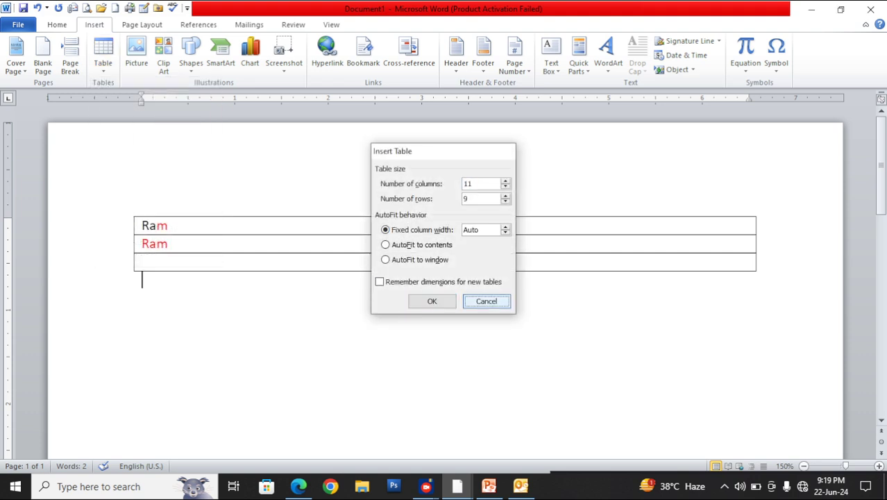
click(486, 301)
click(102, 54)
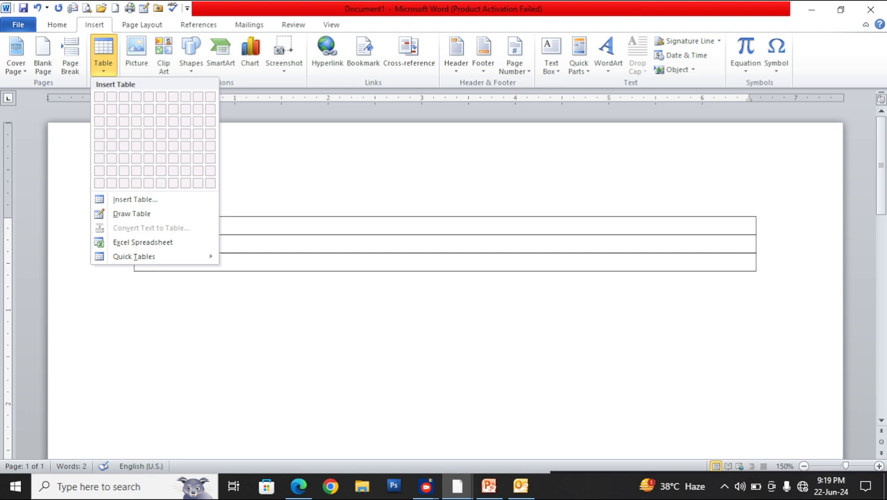
key(Escape)
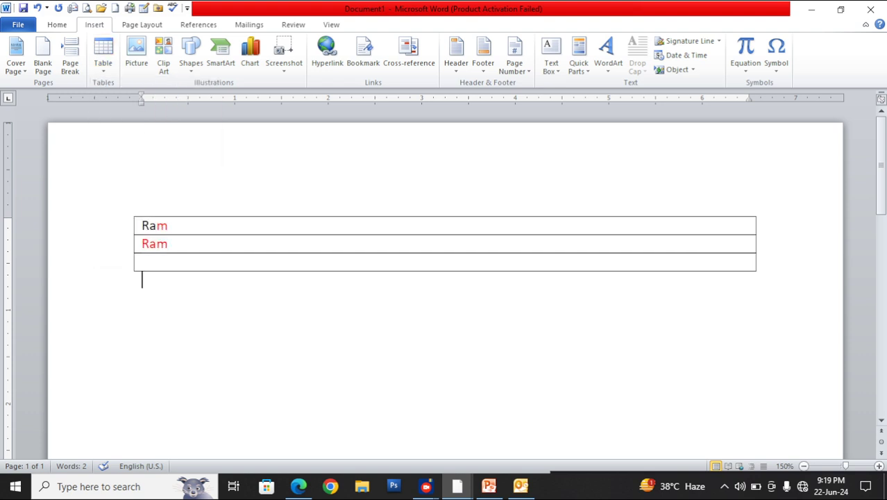
- Clear the whole document, including the text table, and insert the built-in Calendar 2 quick table for May
key(ctrl+a)
key(Delete)
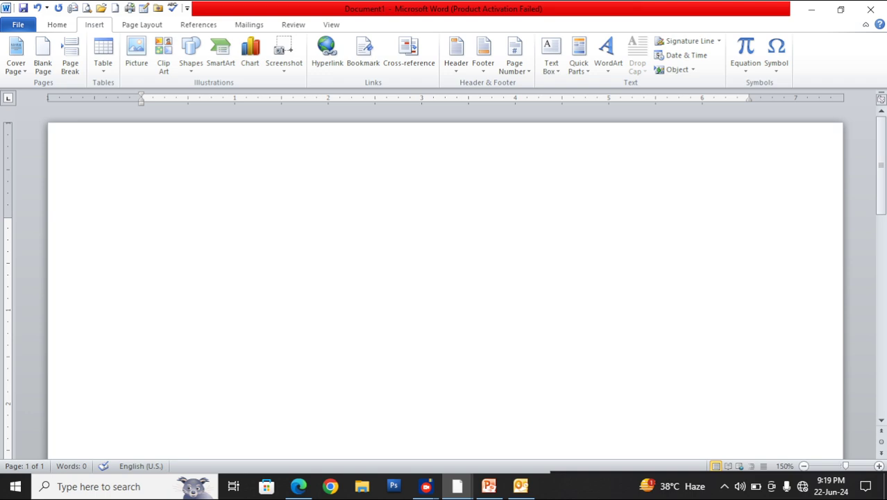
click(103, 55)
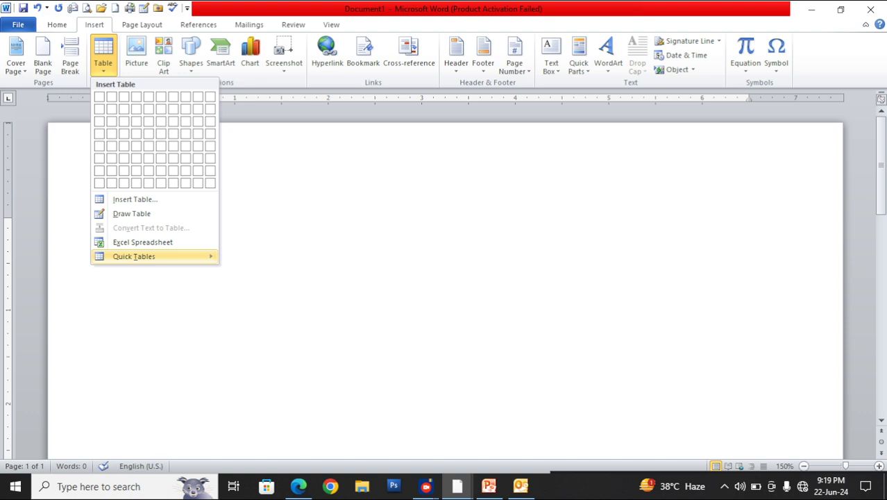
mouse_move(134, 256)
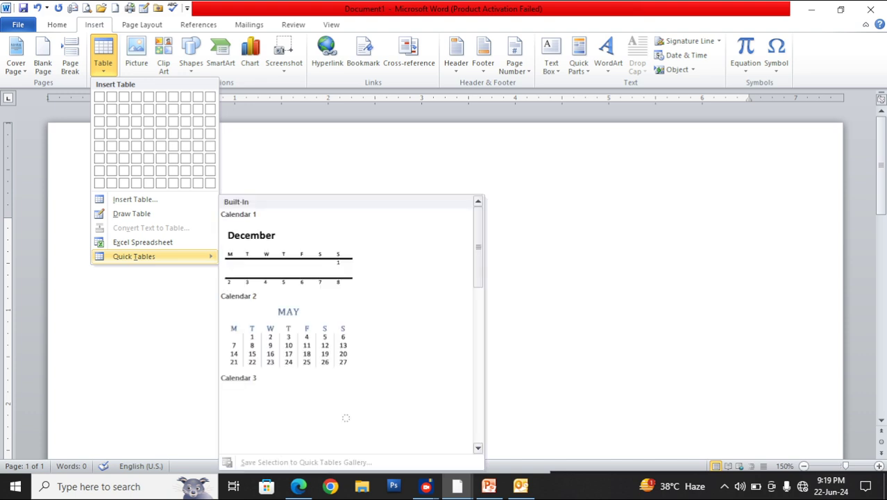
click(288, 340)
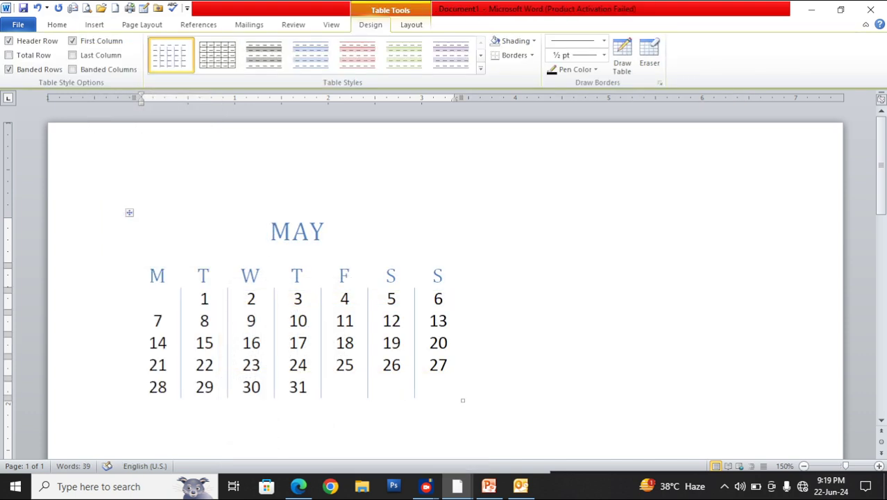
- Select the entire May calendar table and review the layout and design commands available for it
key(ctrl+a)
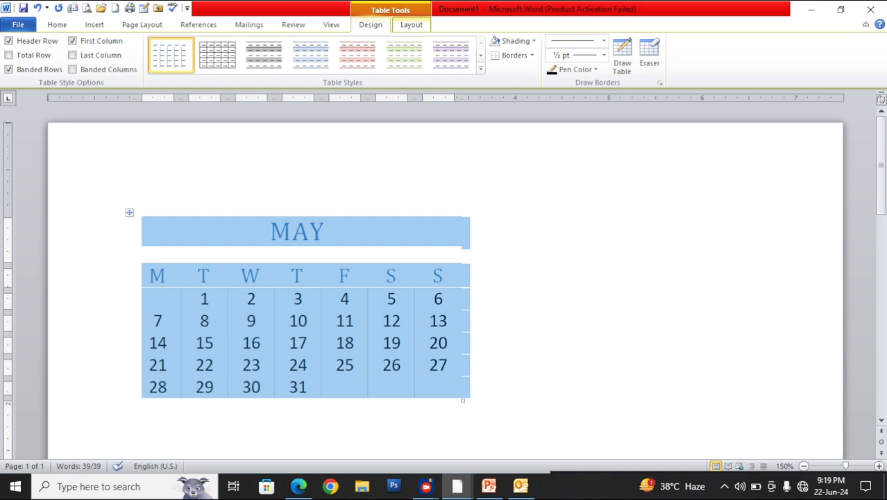
click(410, 25)
click(370, 25)
- Switch back to the PDF notes in Edge and continue past the Insert Table description on page 11
click(299, 485)
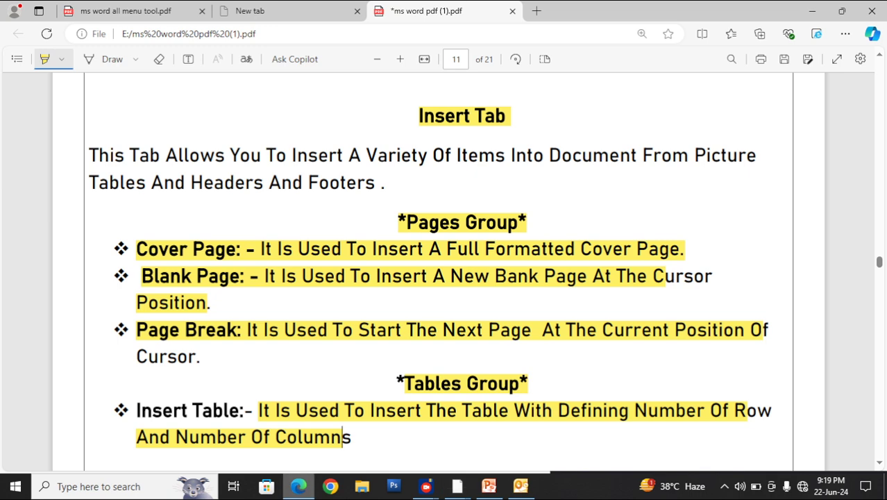
scroll(444, 277, down, 5)
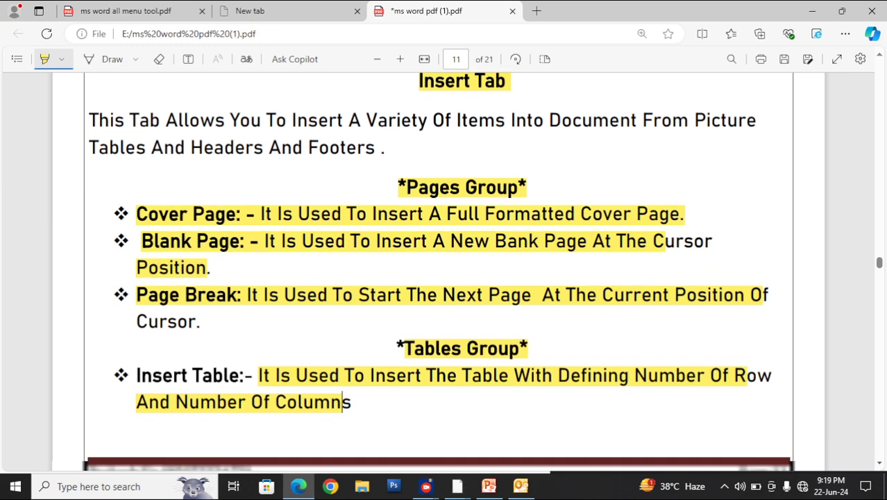
- Highlight the Draw Table, Convert Text To Table, Excel Spread Sheets and Quick Tables entries on page 12 in yellow
scroll(444, 278, down, 3)
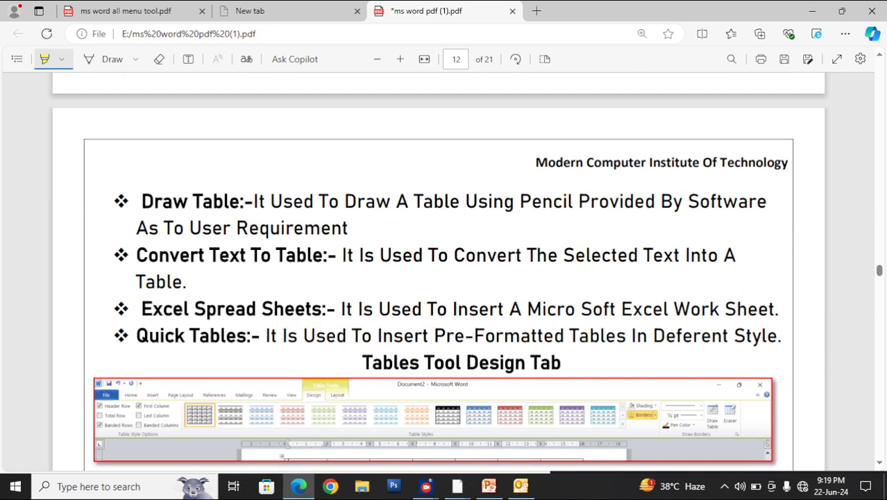
drag(140, 201, 688, 201)
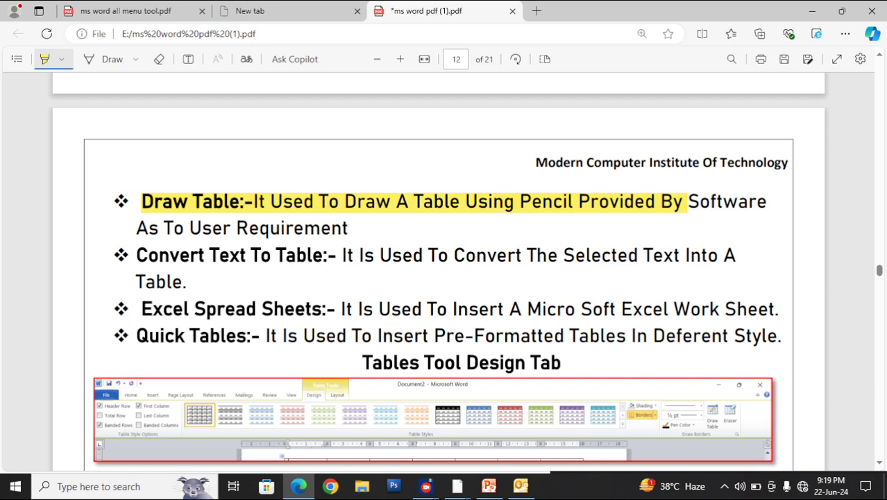
drag(136, 228, 354, 228)
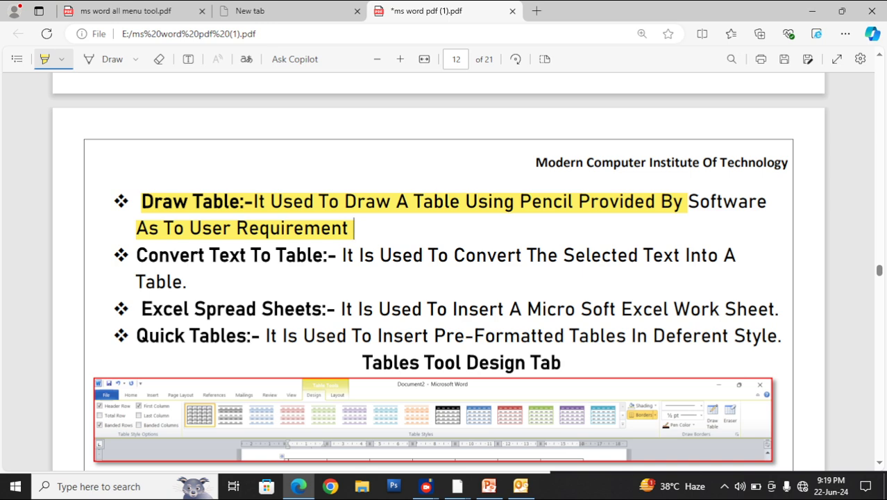
drag(136, 254, 706, 254)
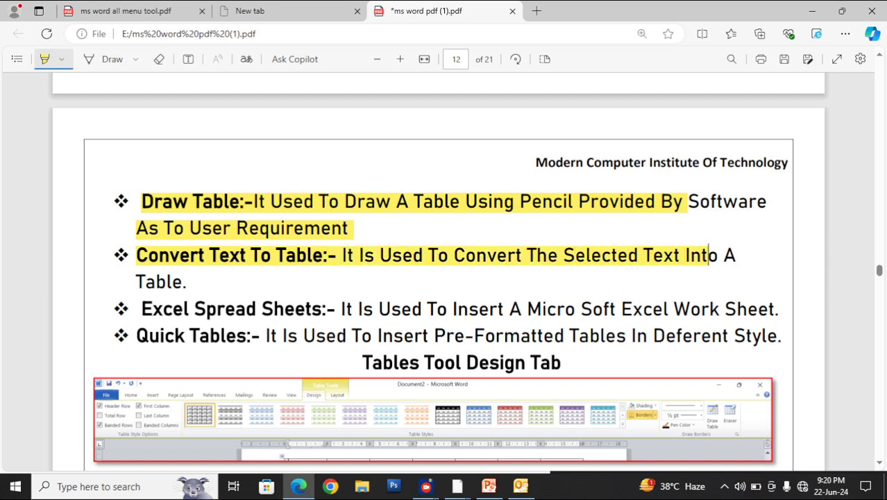
drag(141, 309, 701, 309)
drag(747, 309, 775, 309)
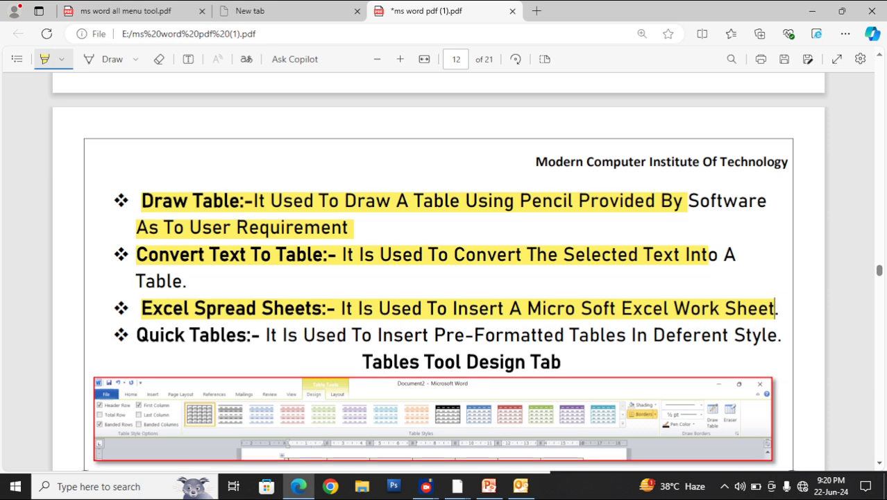
scroll(775, 309, down, 4)
drag(136, 172, 783, 172)
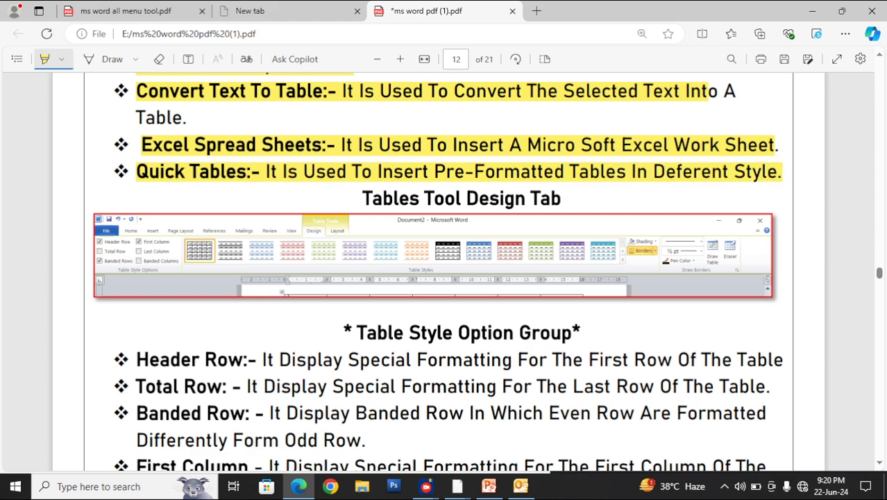
- Highlight the Tables Tool Design Tab and Table Style Option Group headings and the Header Row, Total Row and Banded Row entries
drag(363, 198, 567, 198)
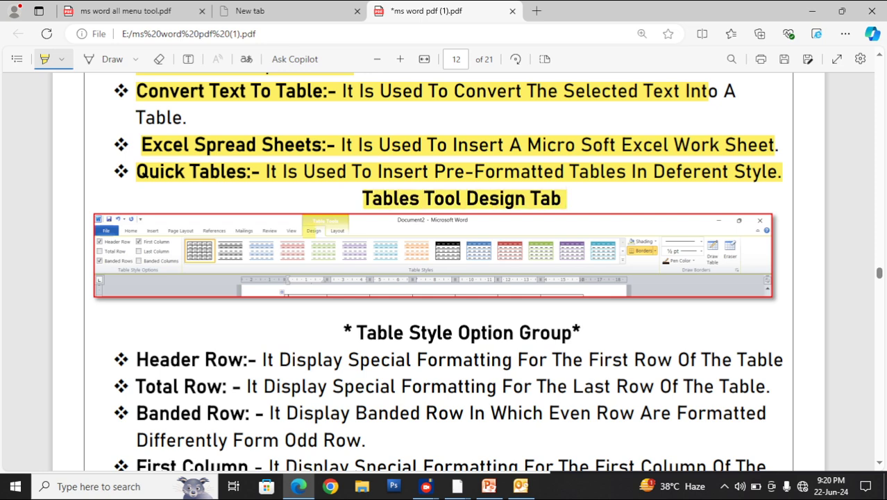
drag(353, 332, 580, 333)
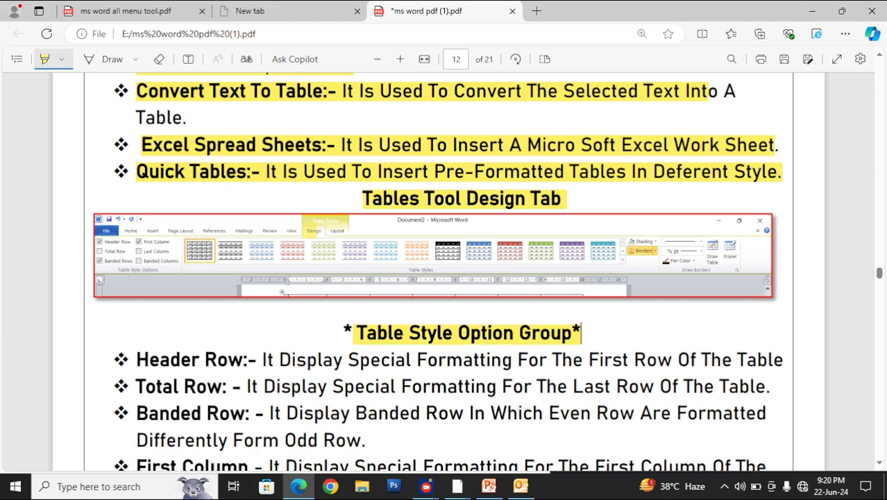
drag(136, 359, 244, 359)
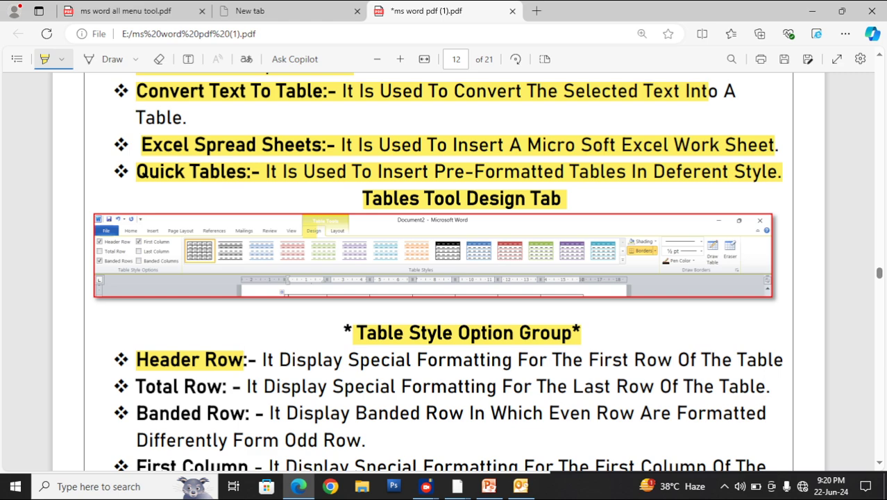
drag(265, 359, 783, 358)
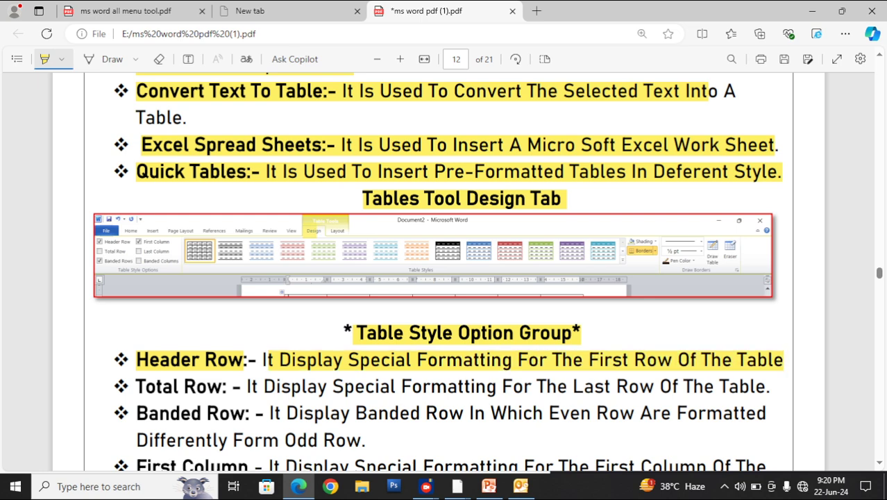
drag(136, 386, 750, 386)
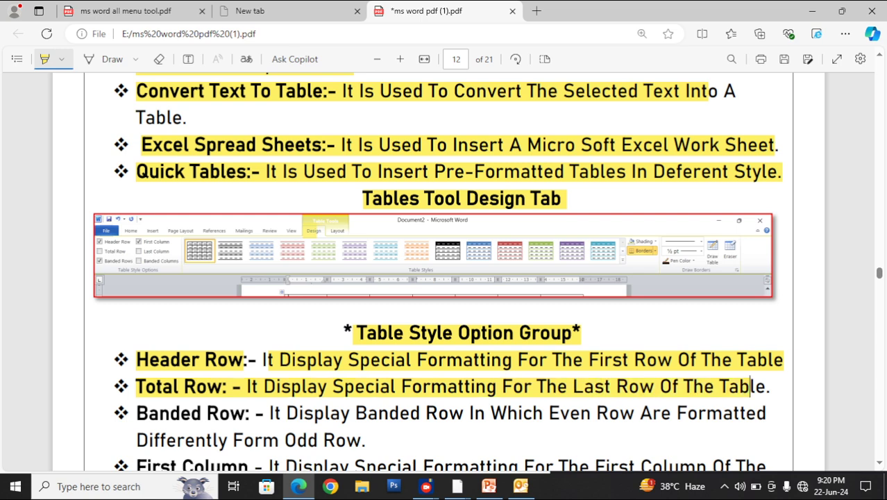
drag(136, 413, 723, 413)
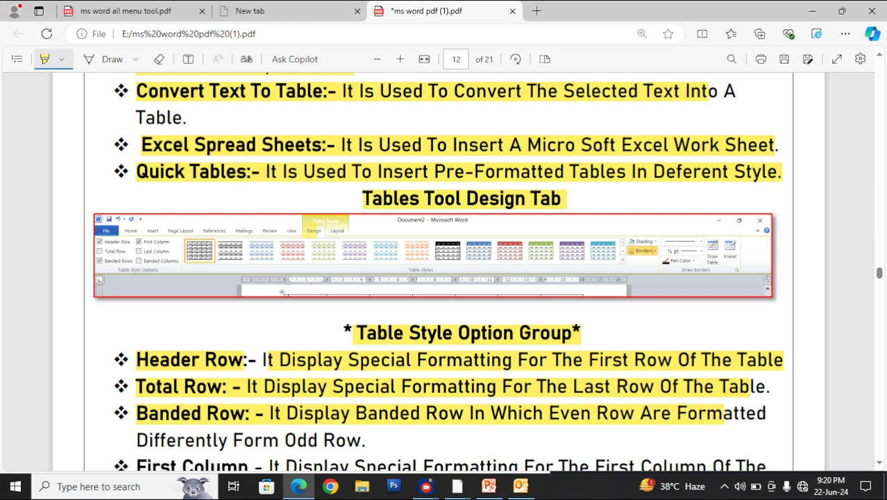
drag(136, 439, 345, 439)
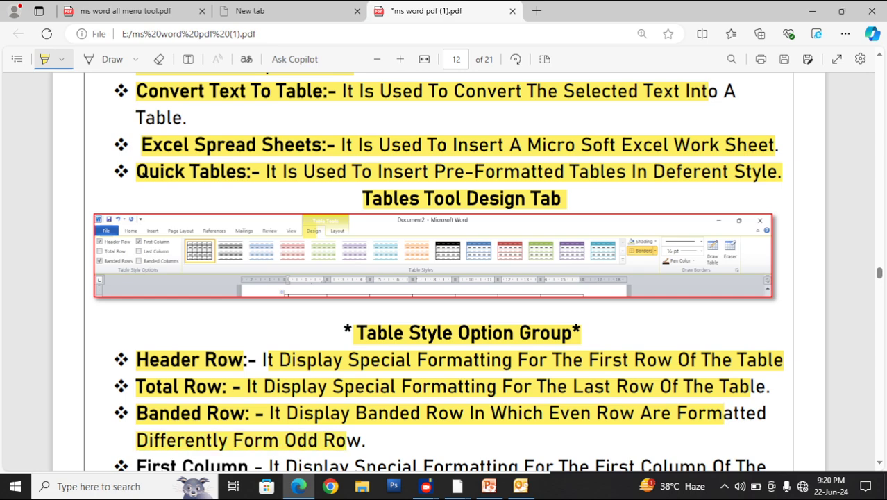
- Highlight the First Column, Last Column and Banded Column entries, plus the Table Style Group heading and its description
scroll(438, 272, down, 5)
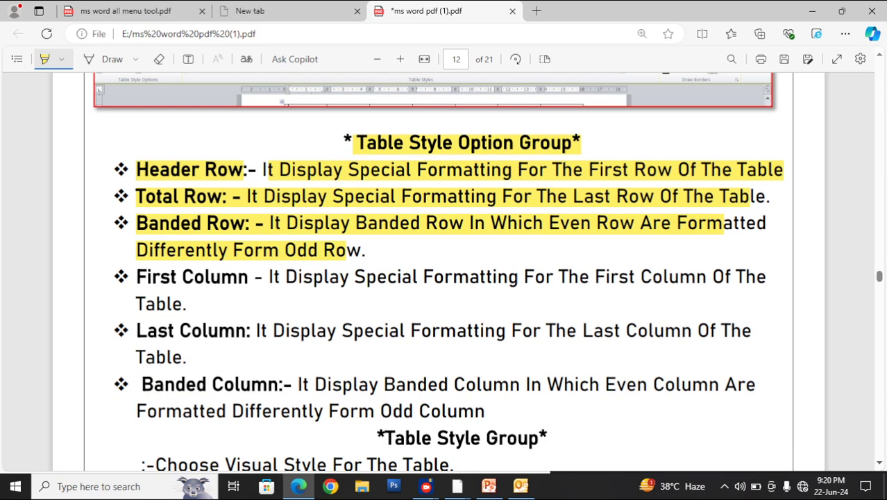
scroll(345, 198, down, 3)
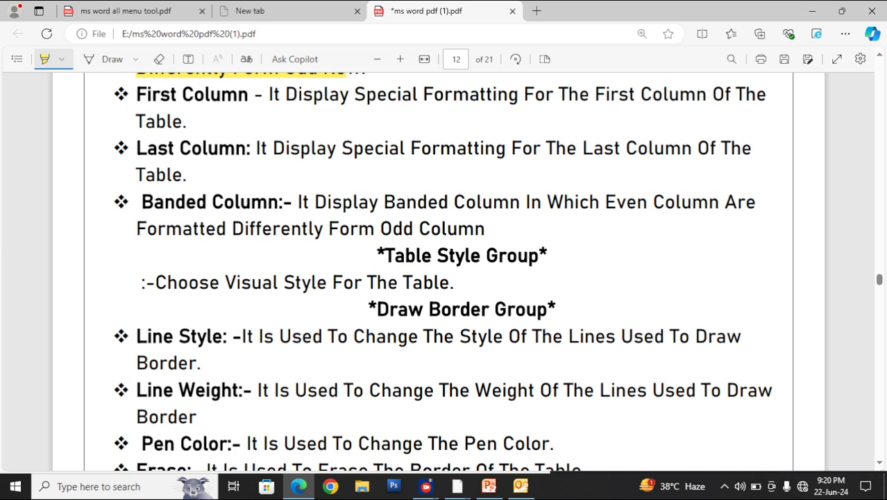
drag(136, 94, 746, 94)
drag(136, 148, 732, 148)
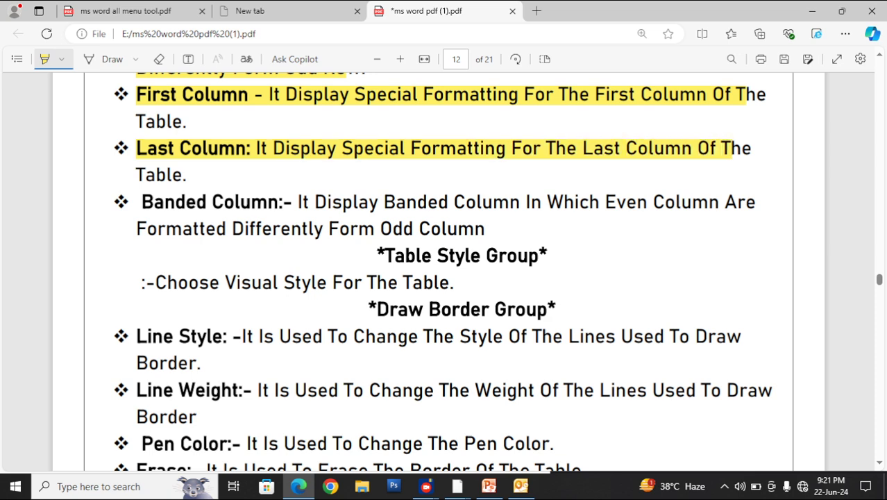
drag(141, 202, 710, 201)
drag(147, 229, 485, 229)
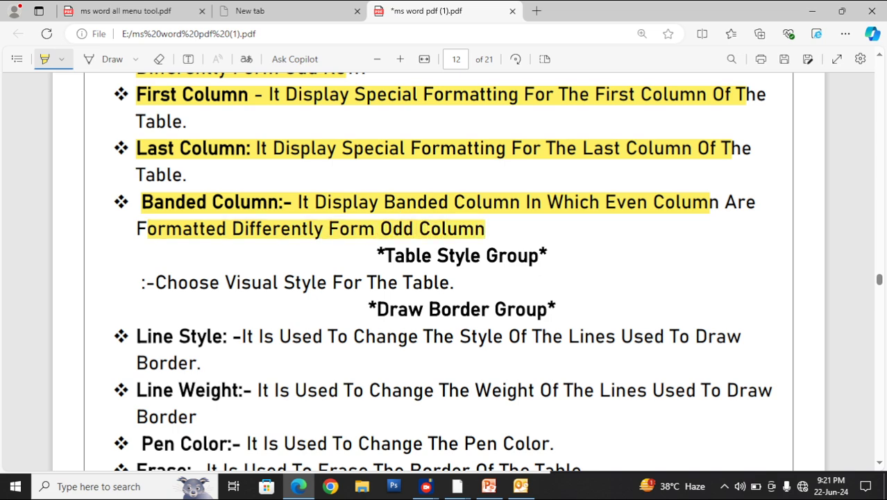
drag(375, 255, 540, 256)
drag(155, 282, 454, 282)
- Highlight the Draw Border Group heading and its Line Style, Line Weight, Pen Color and Erase entries
drag(377, 309, 562, 309)
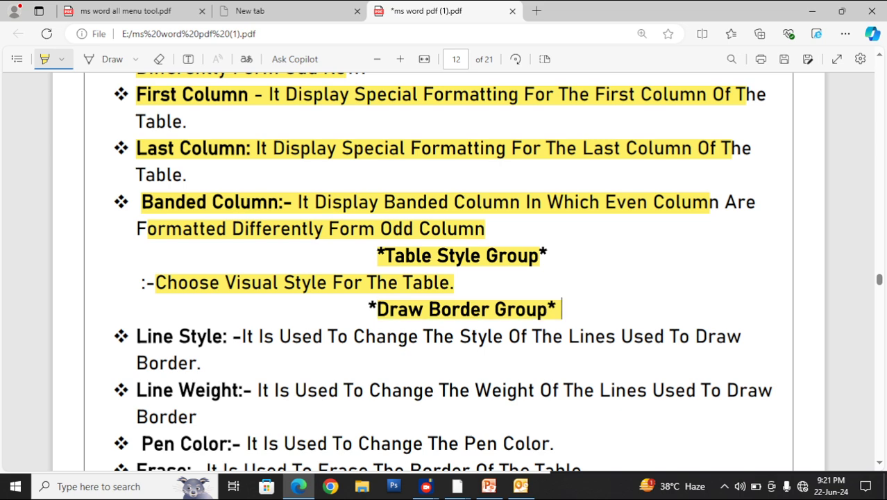
drag(136, 336, 727, 336)
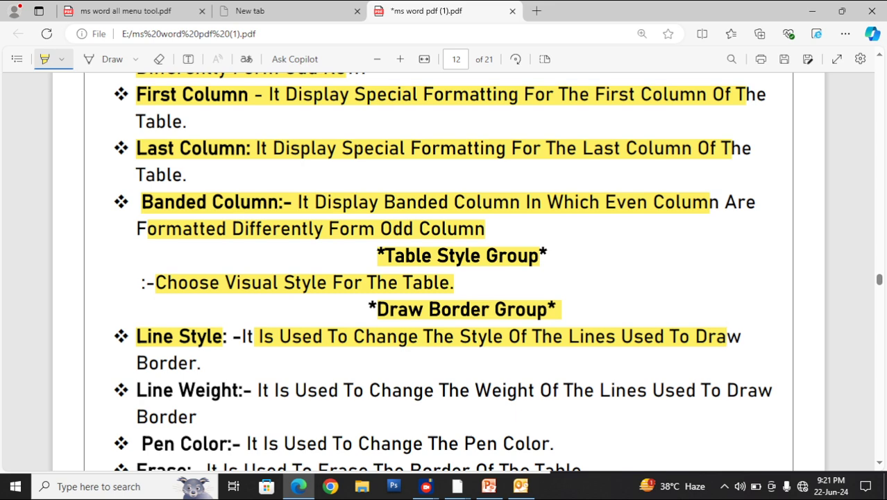
drag(136, 389, 748, 389)
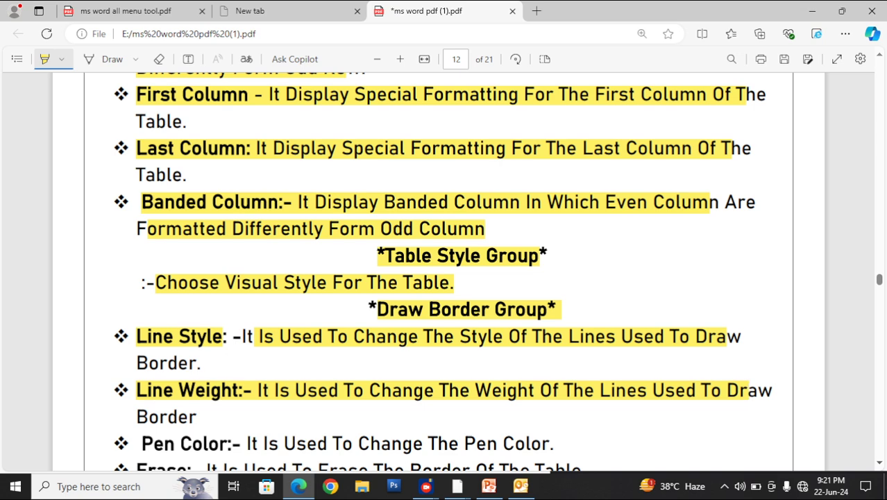
scroll(749, 389, down, 3)
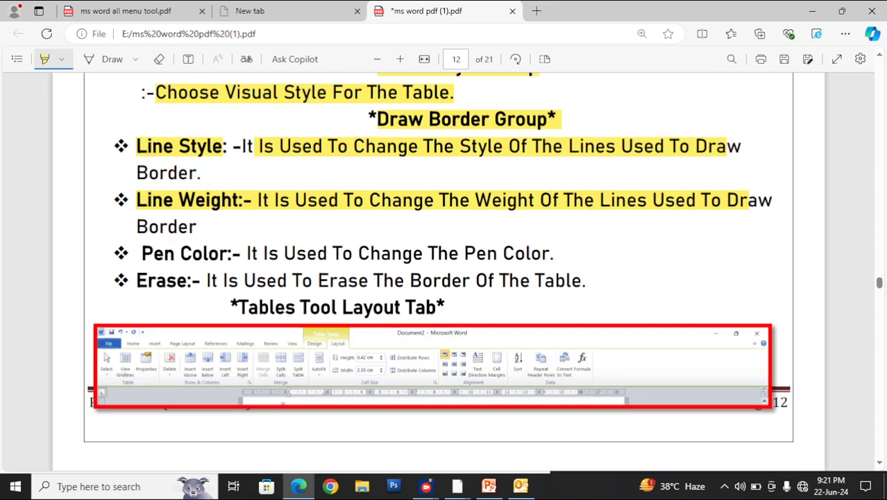
drag(138, 254, 549, 254)
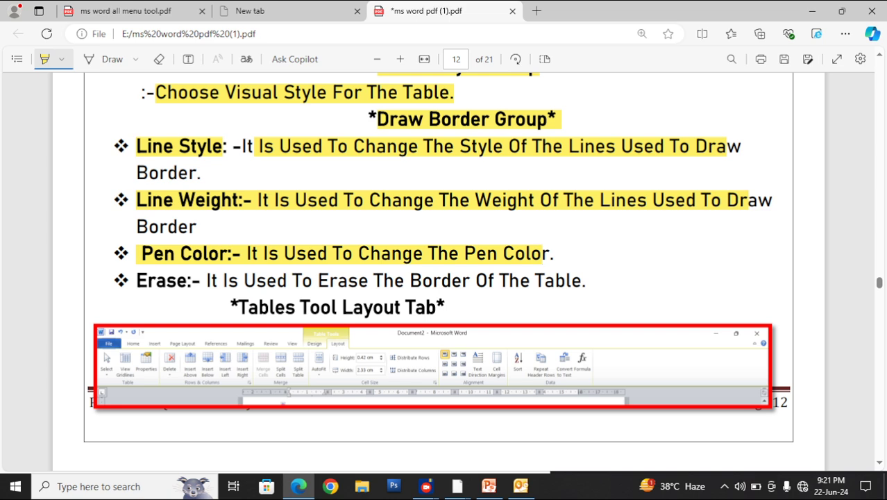
drag(136, 280, 586, 281)
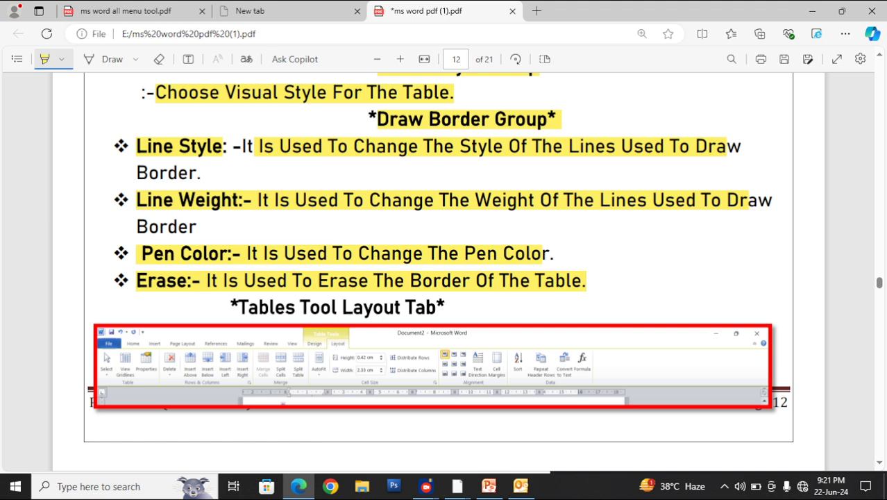
- Switch to Document1 in Microsoft Word and look over the table layout and cell alignment options for the May calendar
mouse_move(457, 486)
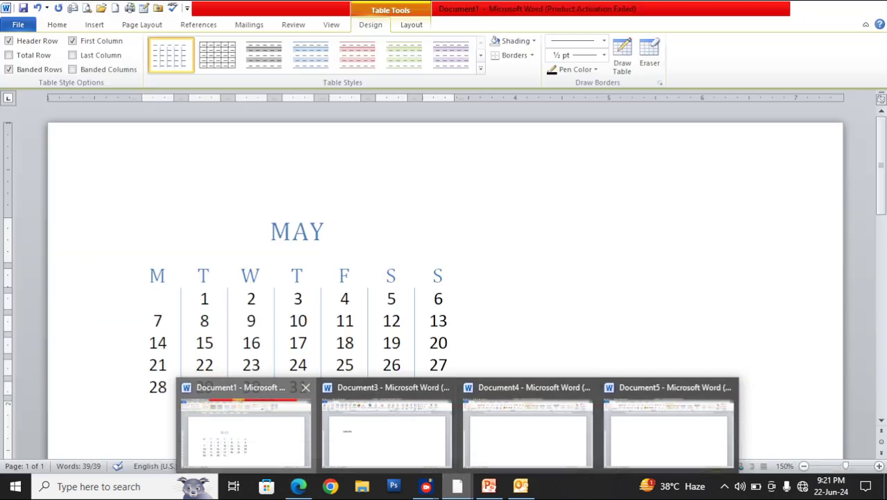
click(243, 427)
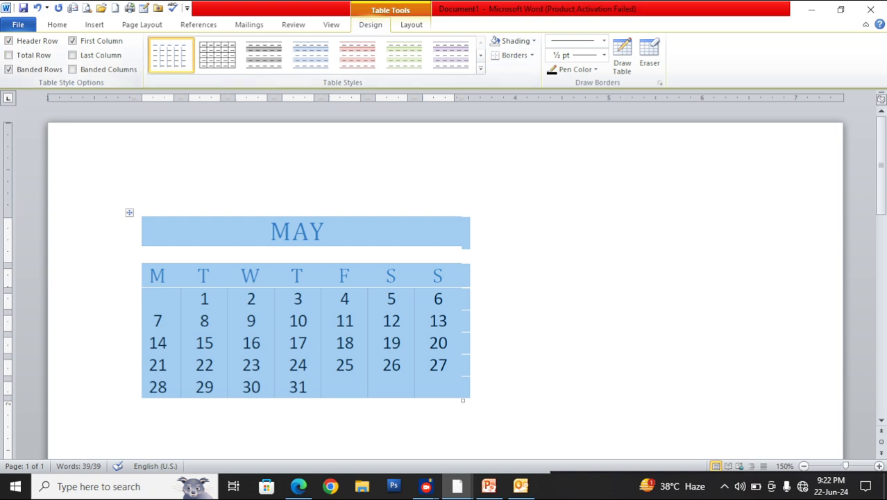
click(411, 25)
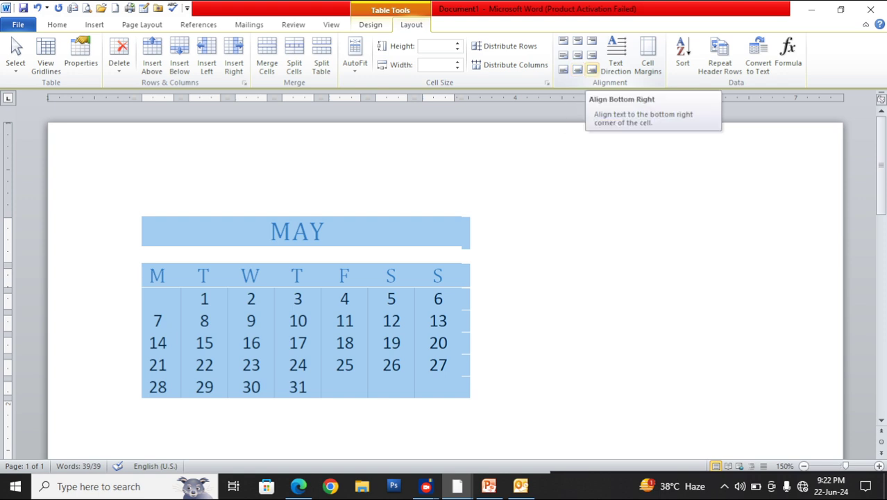
click(462, 297)
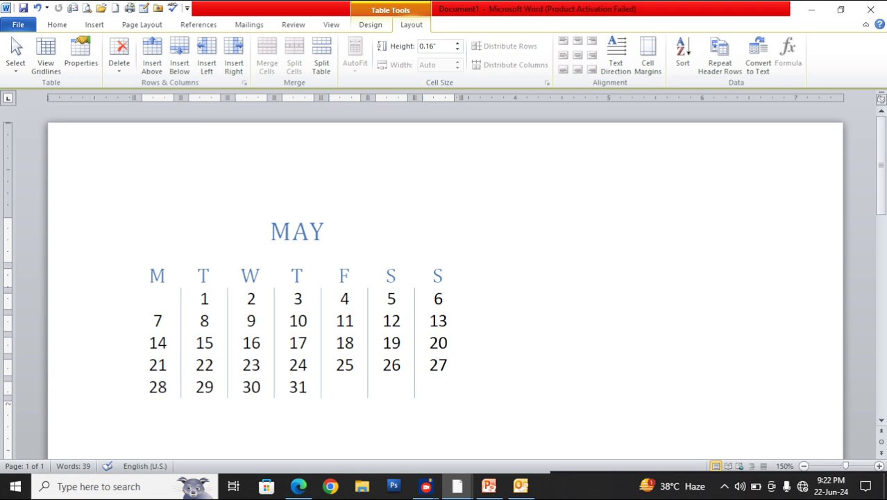
click(212, 275)
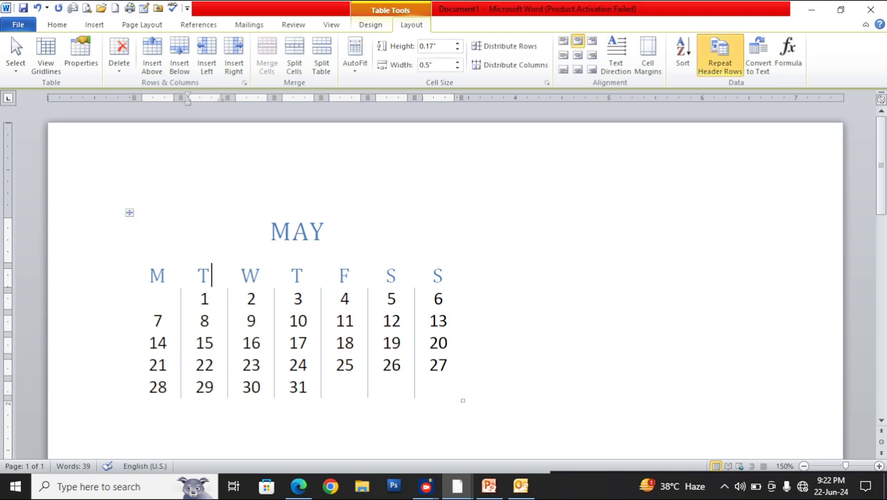
- Apply the built-in black grid table style with grey banded rows to the entire May calendar table
click(130, 212)
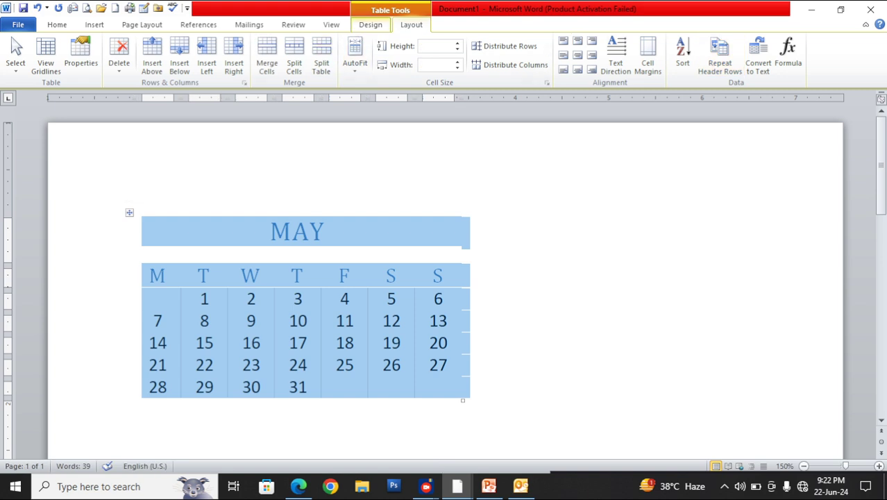
click(370, 25)
click(481, 68)
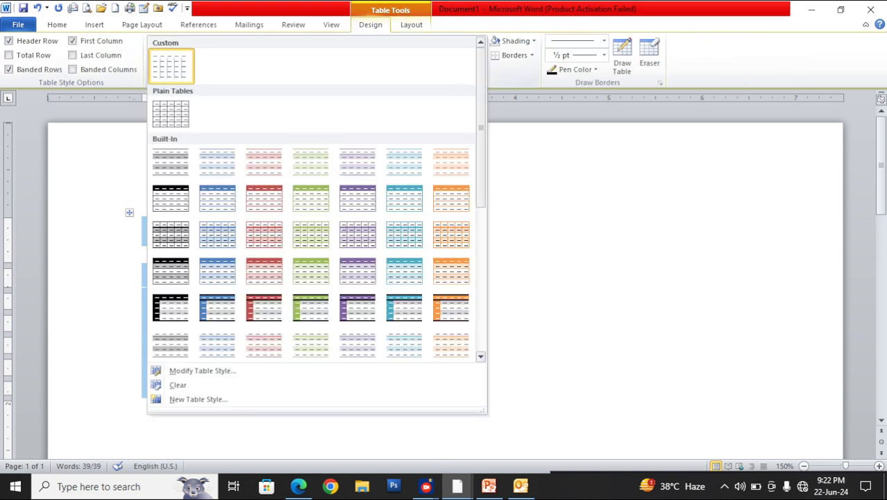
click(171, 235)
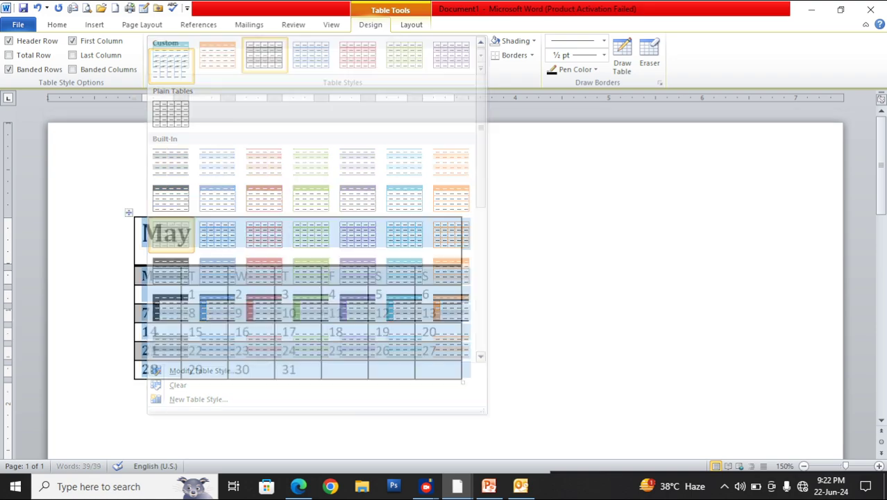
- Enlarge the May title row to about 0.86" high and try the top center and top right alignments on its text
click(192, 233)
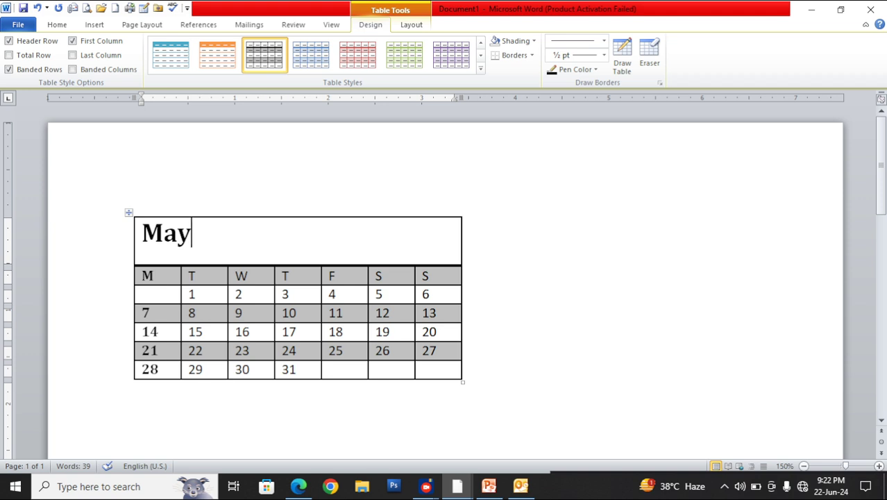
drag(279, 265, 279, 298)
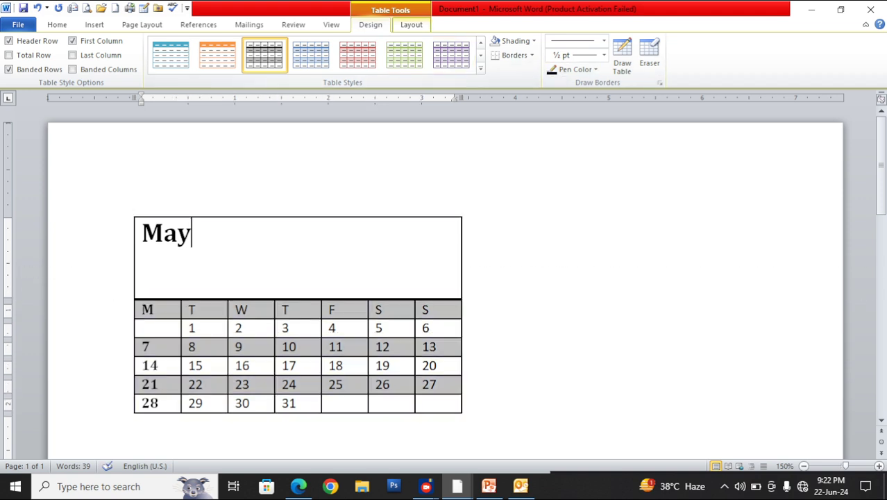
click(411, 24)
click(576, 41)
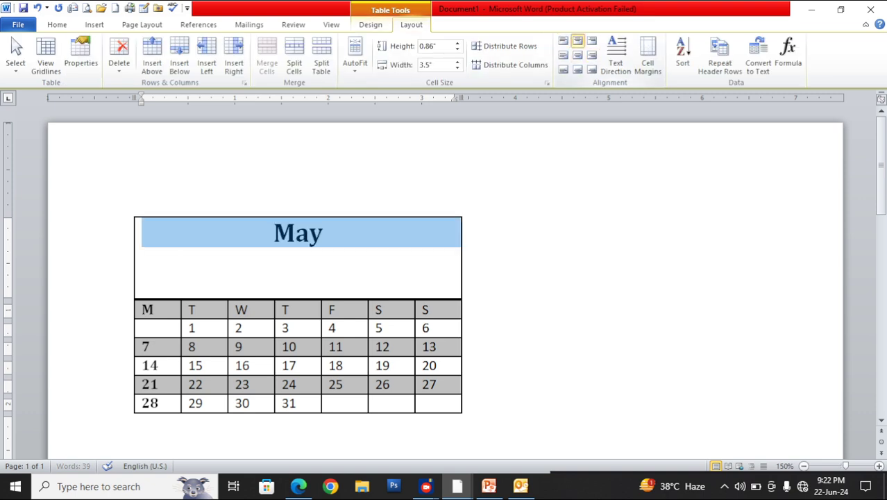
click(591, 40)
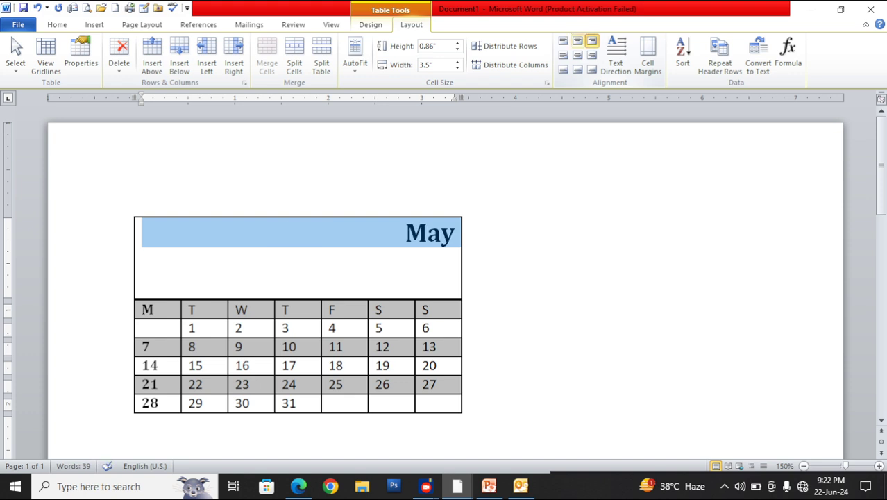
- Try top left, all three middle and all three bottom alignments on the May title cell, ending with bottom right
click(562, 41)
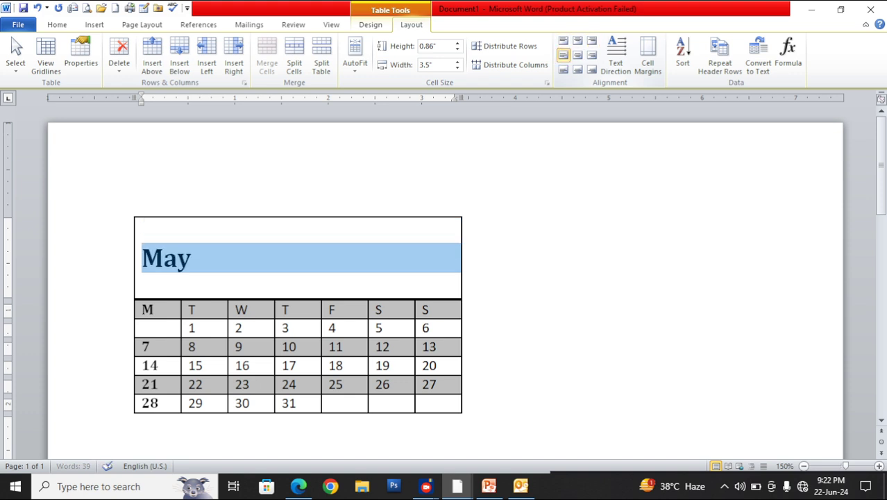
click(562, 55)
click(577, 55)
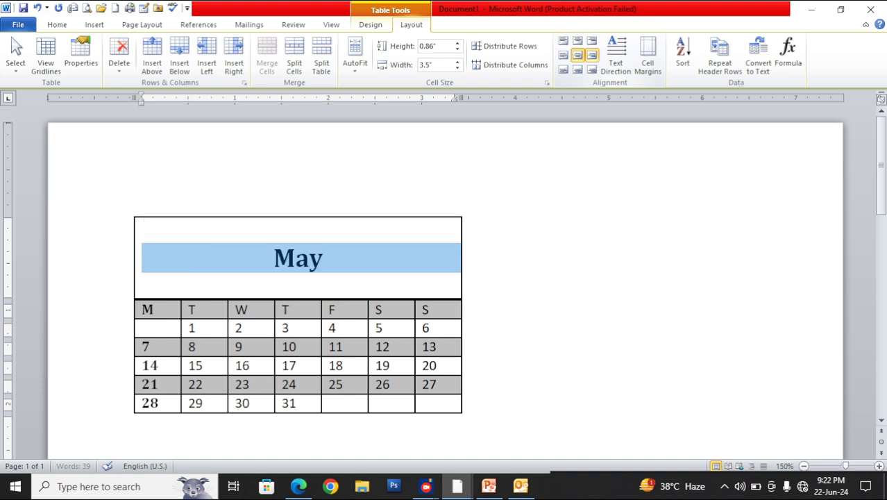
click(591, 54)
click(562, 69)
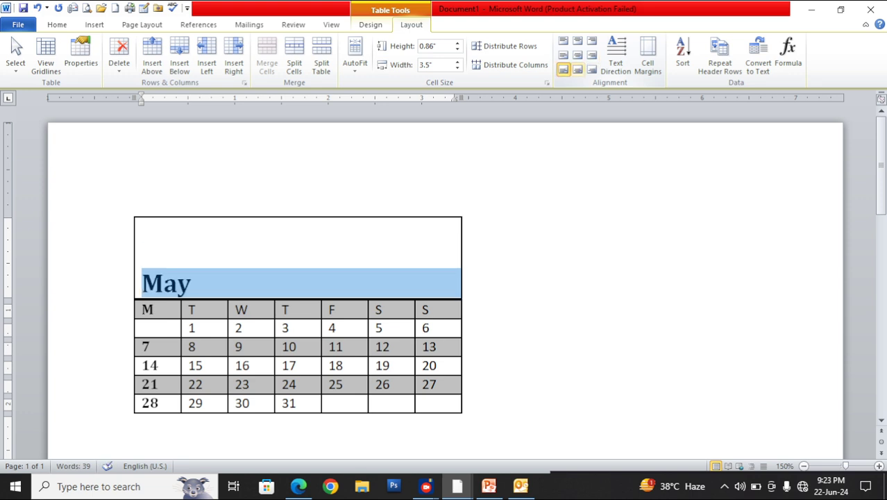
click(576, 69)
click(592, 69)
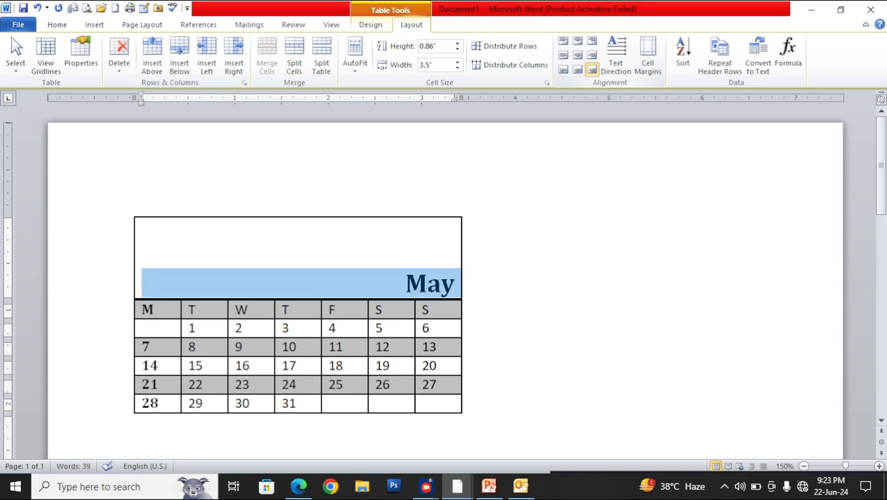
- Switch to the PDF notes in Microsoft Edge and highlight the Tables Tool Layout Tab heading and the Tables Group heading with its three entries
click(299, 486)
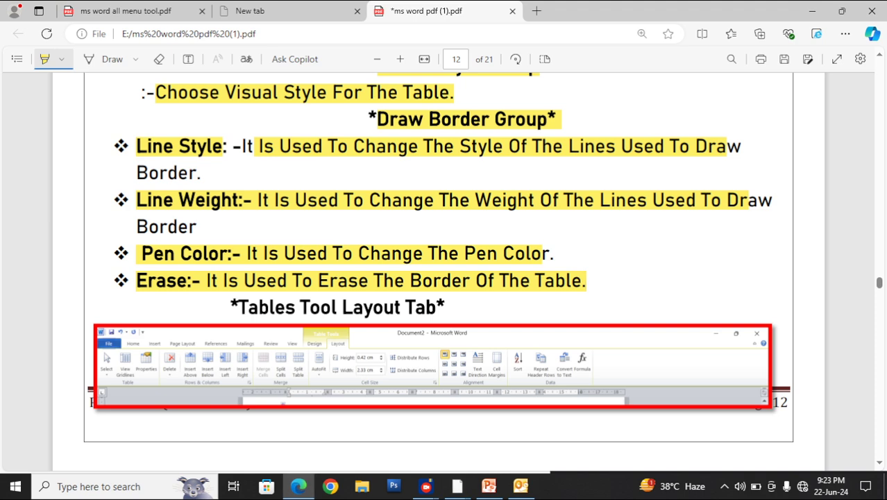
drag(248, 306, 436, 306)
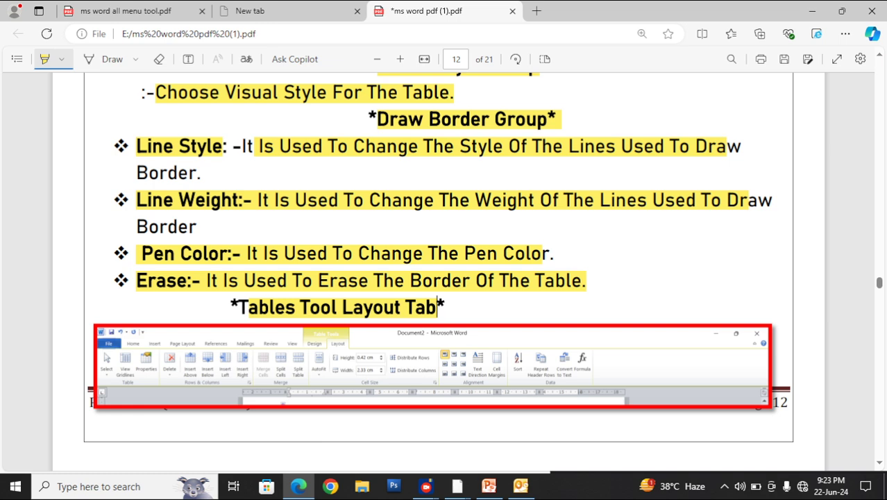
scroll(436, 306, down, 7)
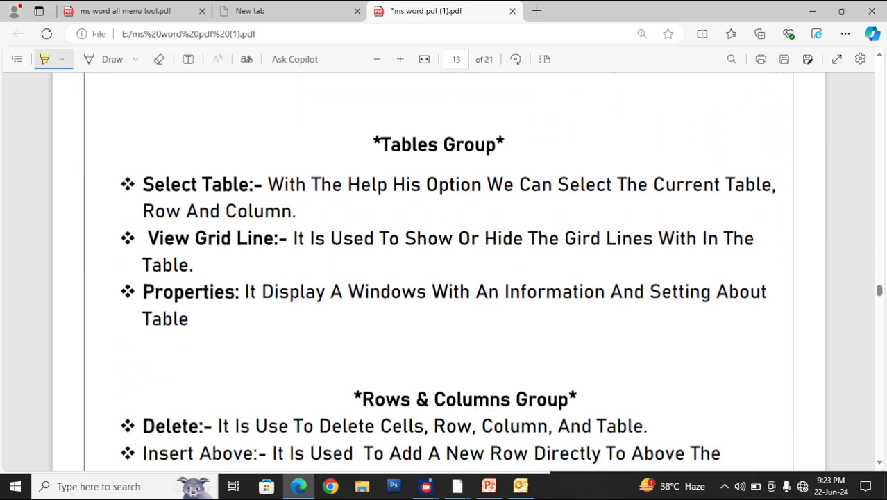
drag(381, 145, 510, 143)
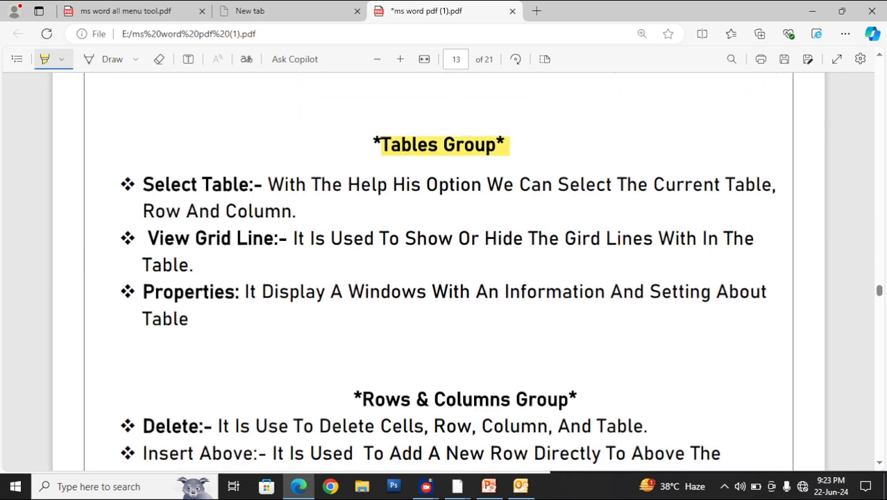
drag(143, 185, 757, 184)
drag(142, 211, 297, 211)
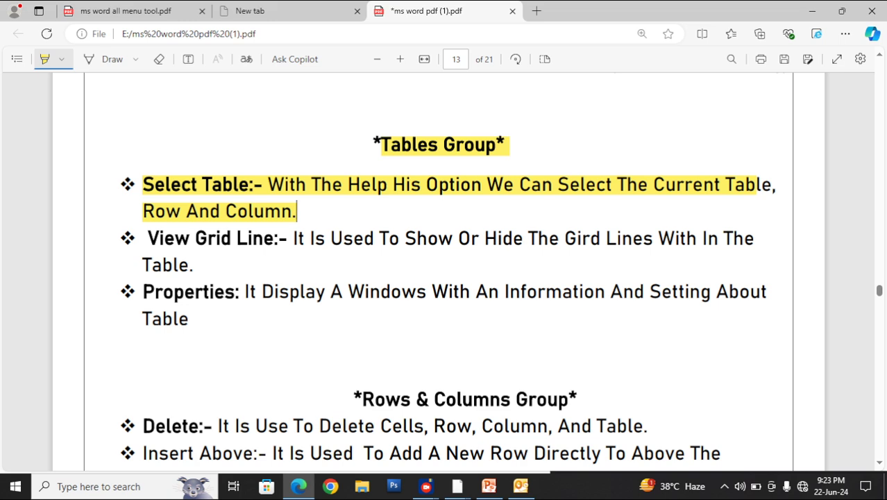
drag(147, 238, 733, 238)
drag(143, 265, 191, 264)
drag(143, 291, 716, 291)
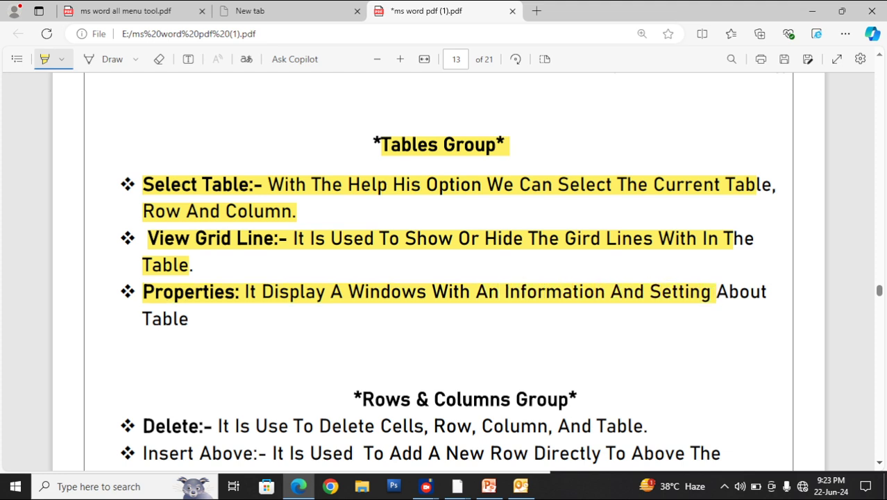
- Highlight the Delete, Insert Above and Insert Below entries under the Rows & Columns Group heading
scroll(438, 271, down, 3)
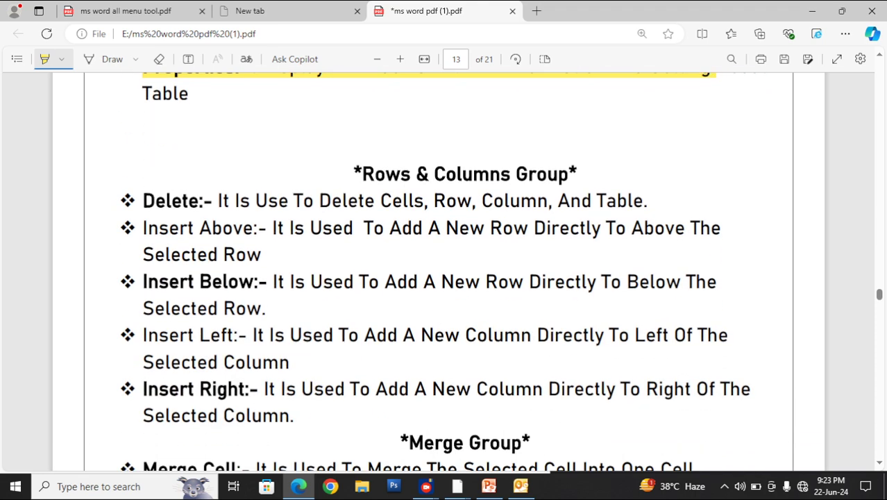
drag(143, 201, 648, 200)
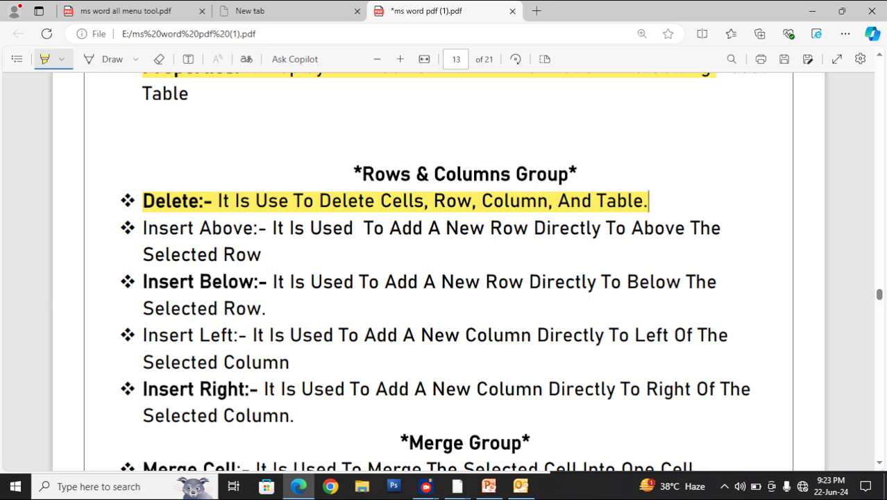
mouse_move(426, 487)
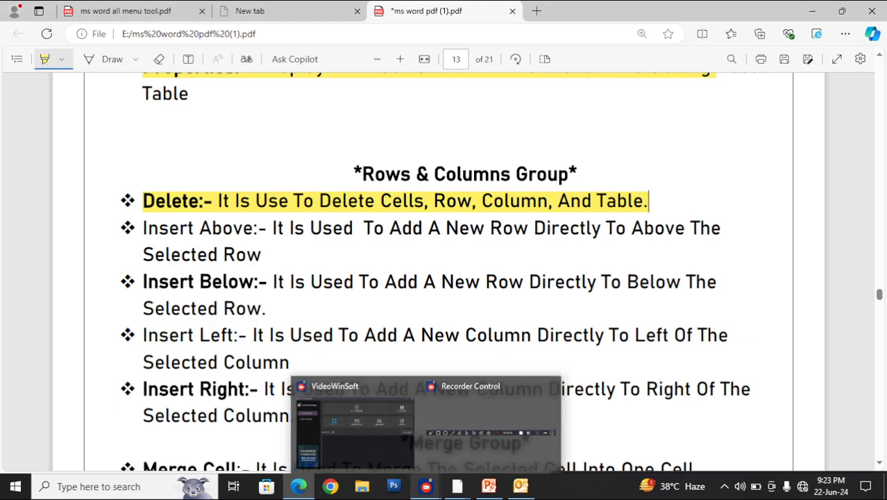
click(493, 429)
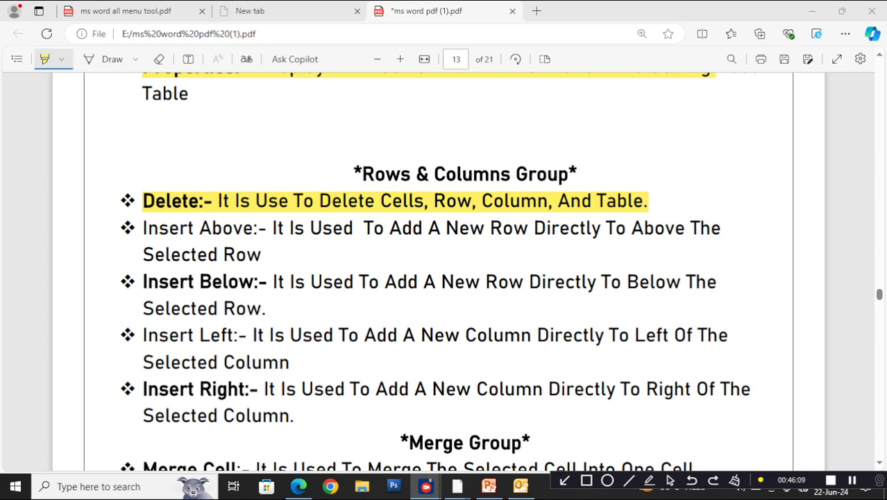
drag(143, 228, 700, 228)
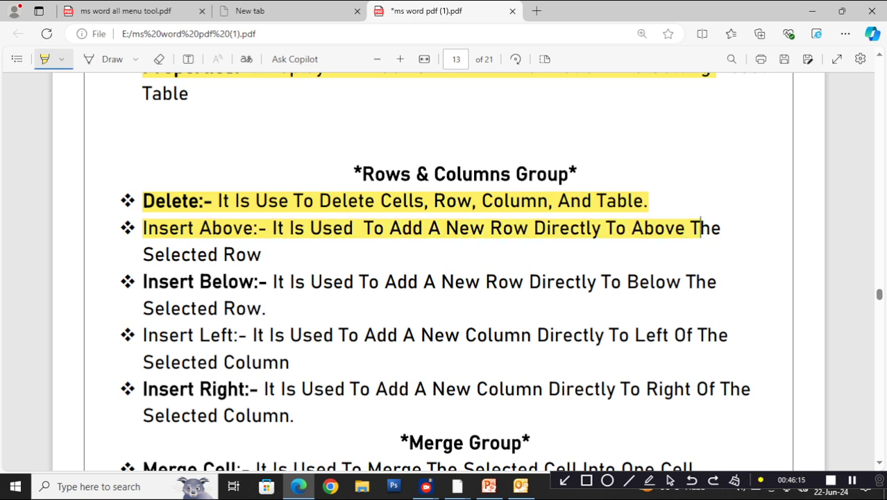
drag(143, 254, 261, 254)
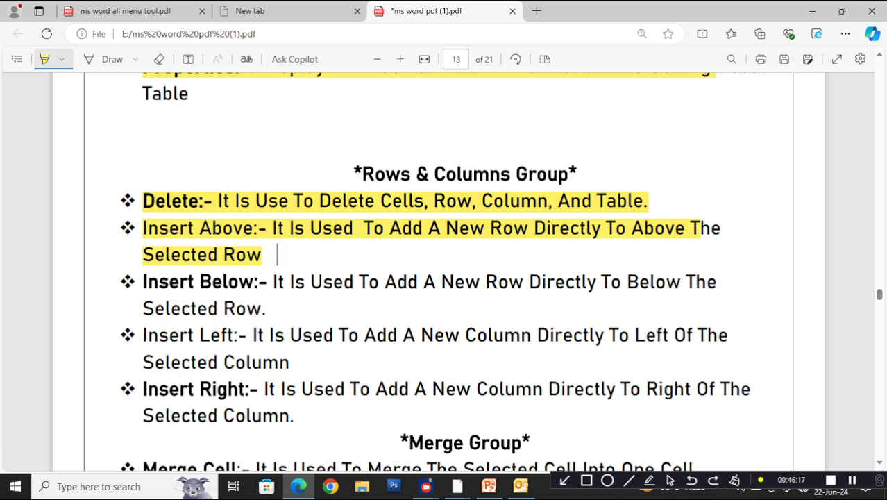
drag(143, 281, 697, 281)
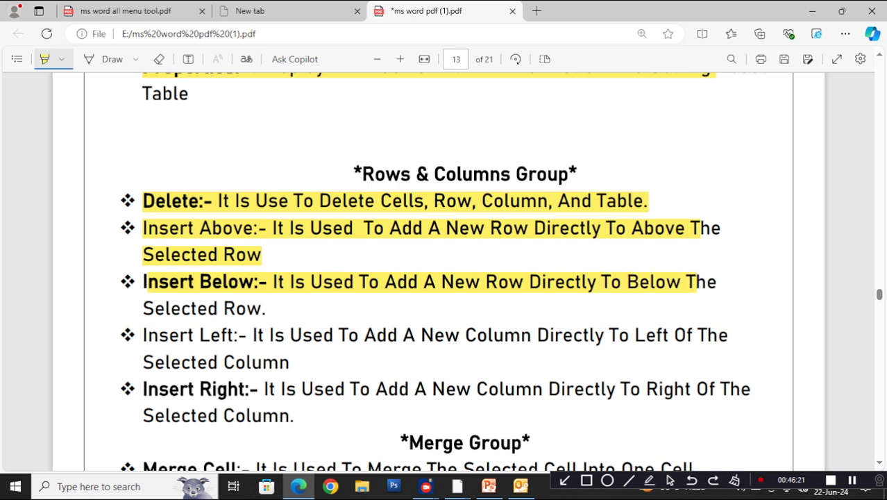
drag(143, 309, 263, 308)
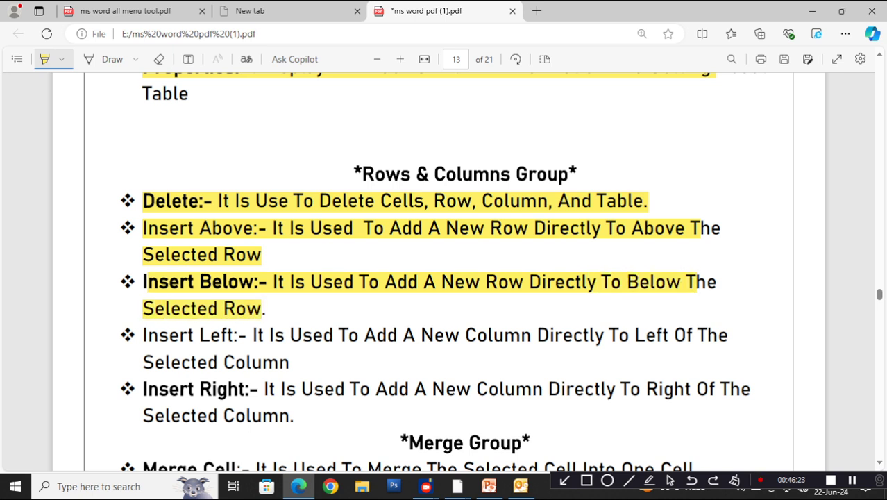
- Highlight the Insert Left and Insert Right entries of the Rows & Columns Group
drag(143, 334, 718, 334)
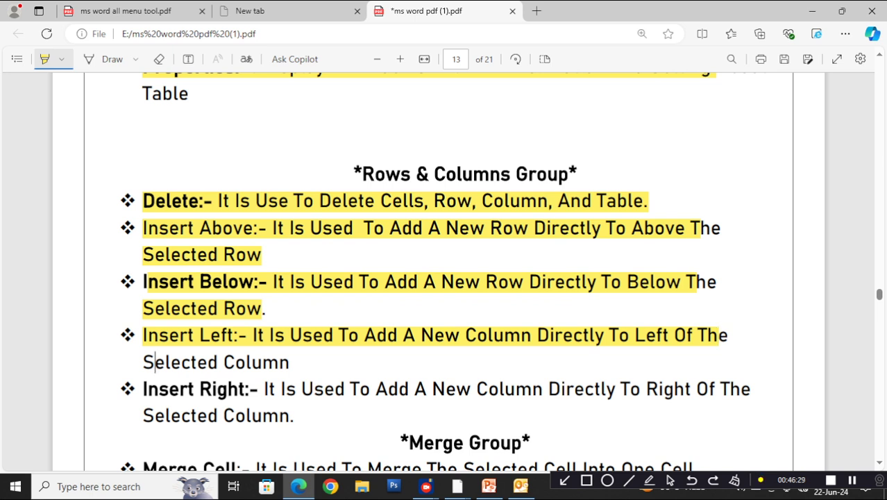
drag(154, 362, 290, 362)
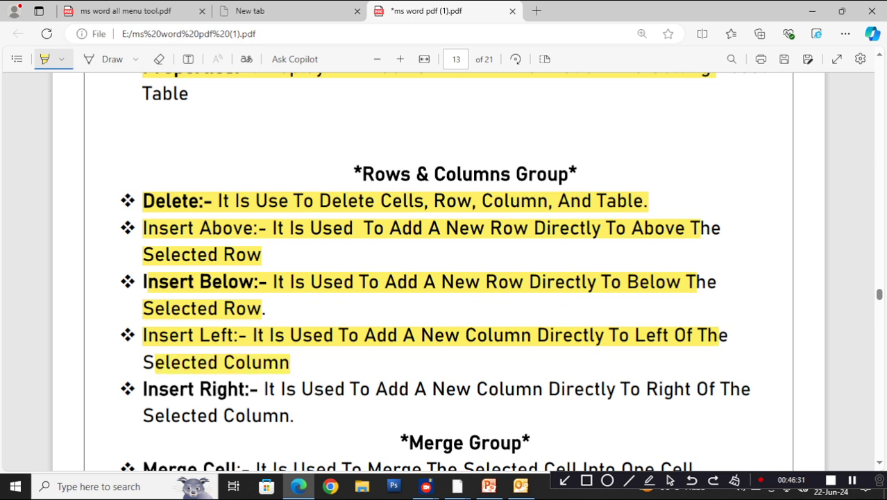
drag(143, 388, 717, 389)
drag(143, 415, 294, 415)
- Highlight the Merge Group heading, its Merge Cell and Split Cell entries, and the beginning of the Split Table entry
scroll(294, 415, down, 3)
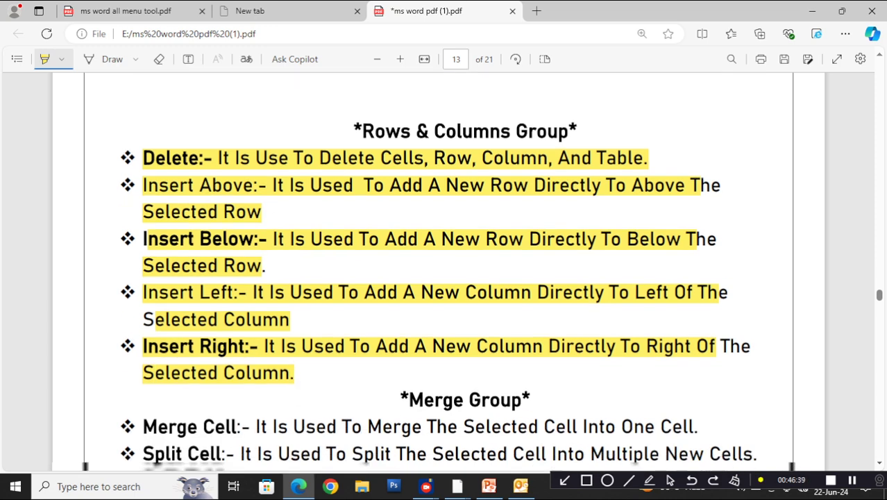
drag(408, 226, 522, 226)
drag(142, 252, 691, 253)
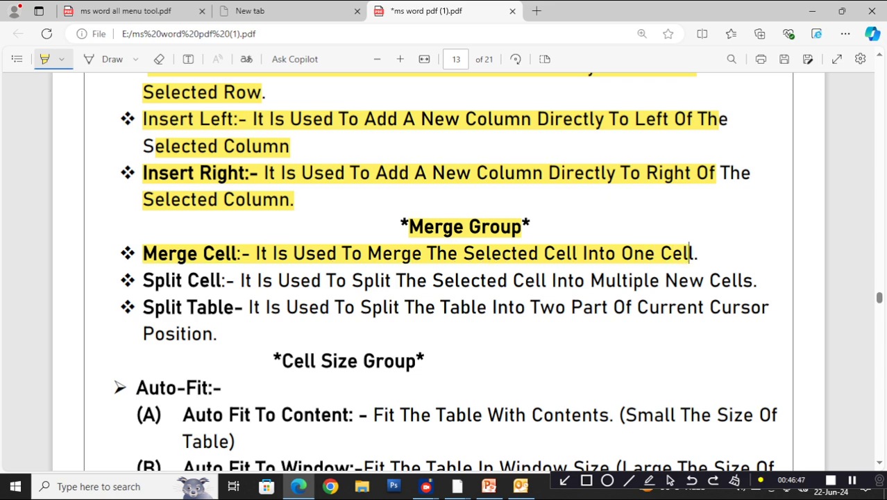
drag(142, 279, 755, 280)
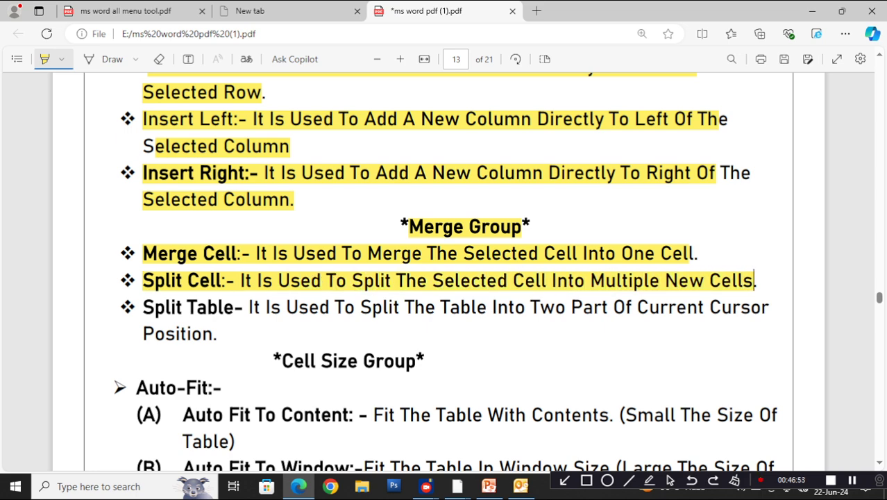
drag(143, 307, 345, 307)
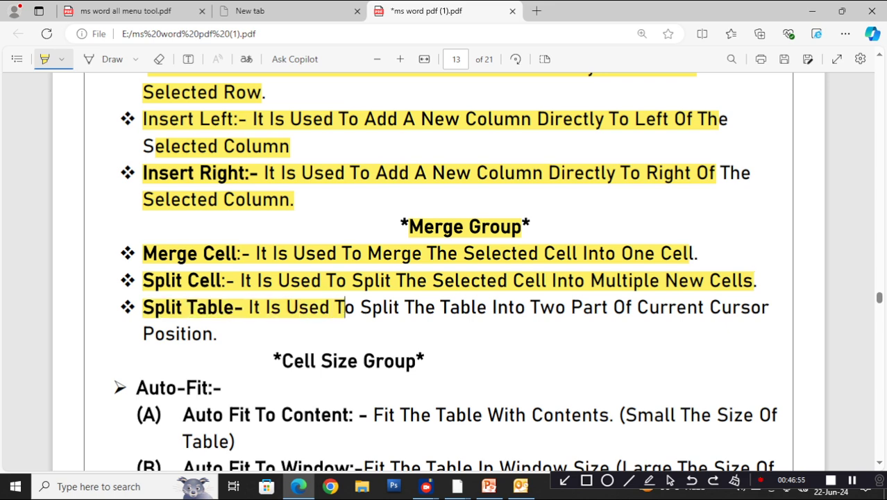
- Highlight the Cell Size Group heading and the Auto-Fit entry with its content, window and fixed column width options
drag(279, 360, 431, 361)
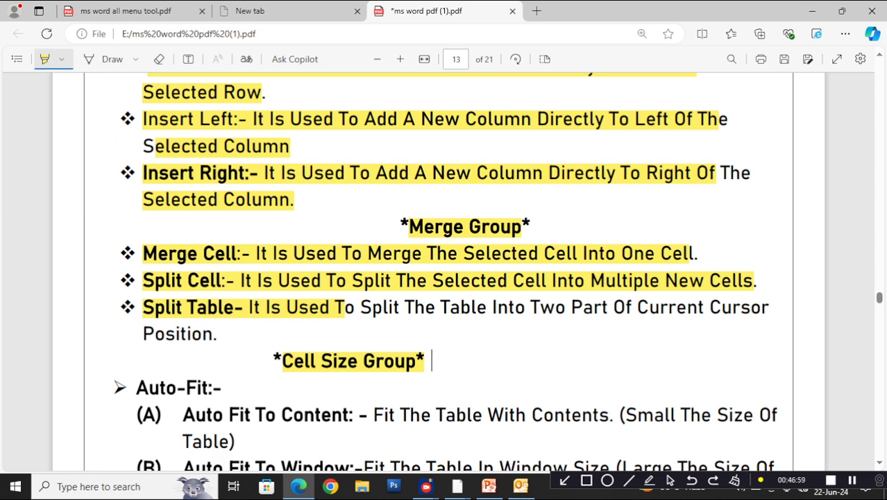
scroll(431, 360, down, 2)
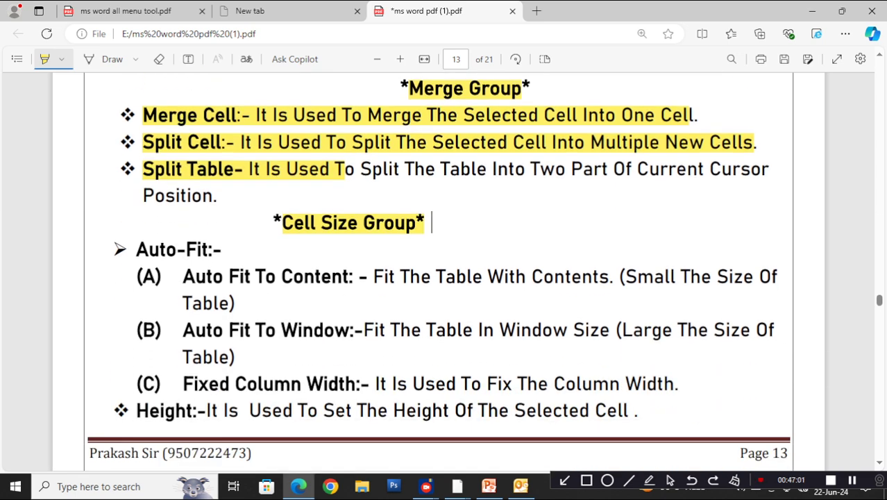
drag(136, 248, 211, 249)
drag(182, 276, 776, 276)
drag(182, 303, 240, 302)
drag(183, 329, 774, 330)
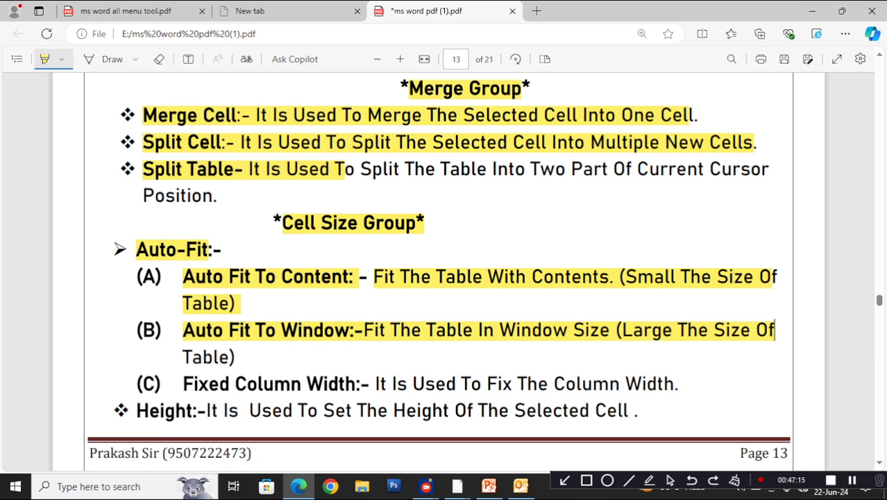
drag(182, 357, 240, 356)
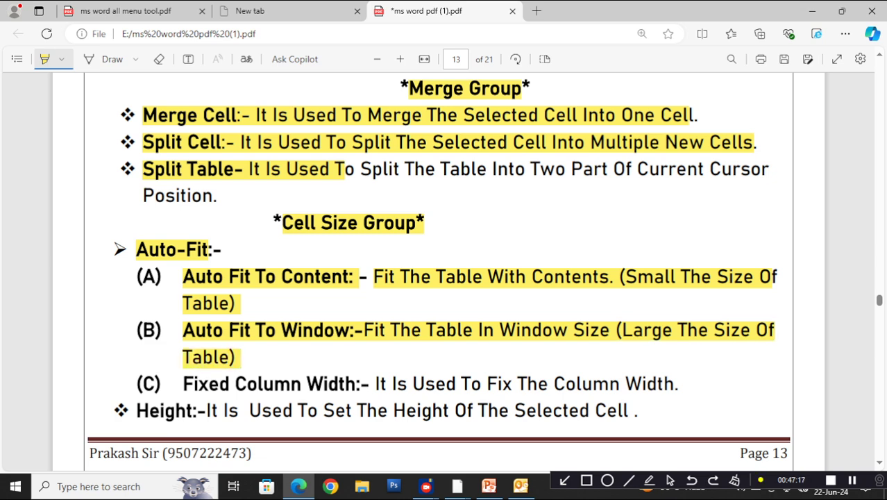
drag(183, 383, 680, 383)
- Highlight the Height and Width descriptions, the Distribute Rows entry and the first part of the Distribute Columns entry
scroll(679, 383, down, 3)
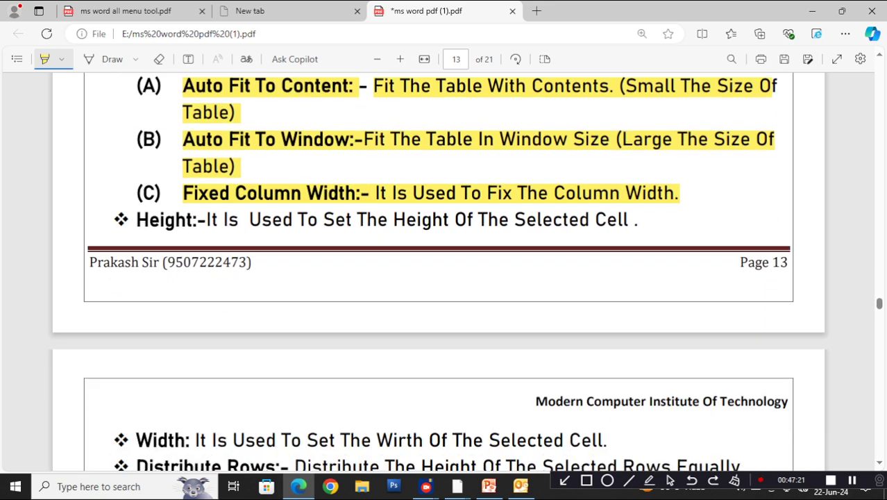
drag(197, 219, 632, 219)
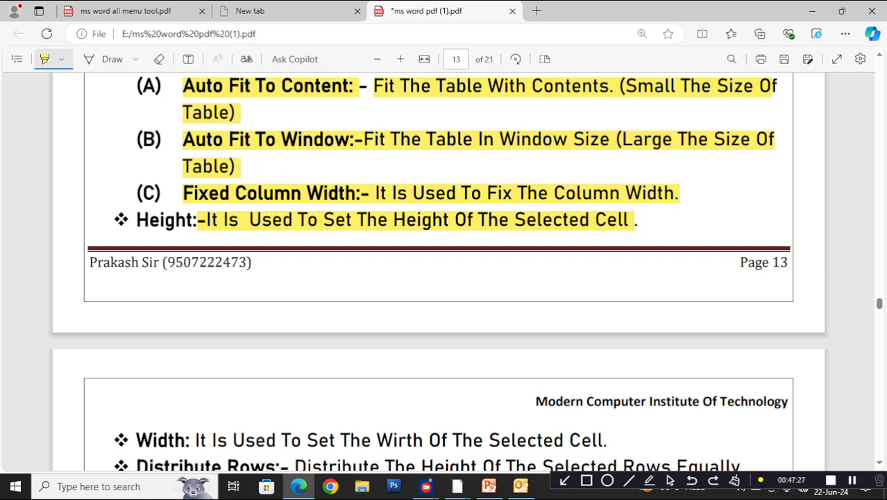
scroll(438, 270, down, 3)
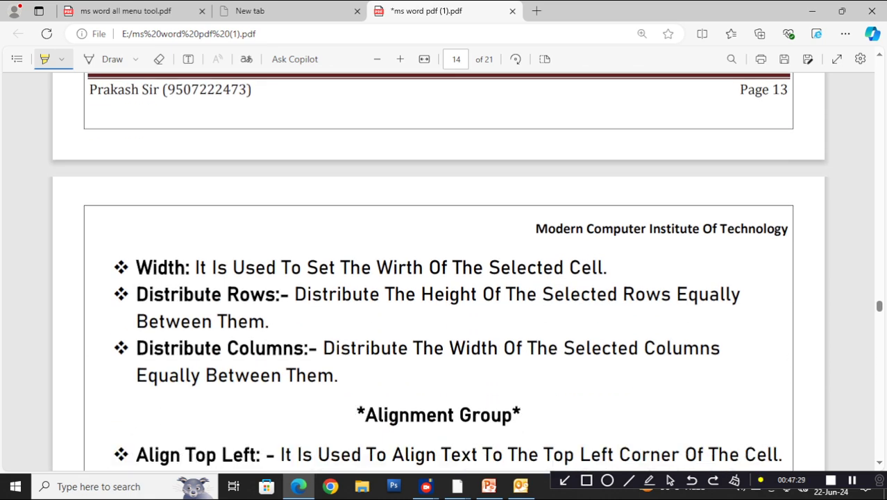
drag(196, 268, 604, 267)
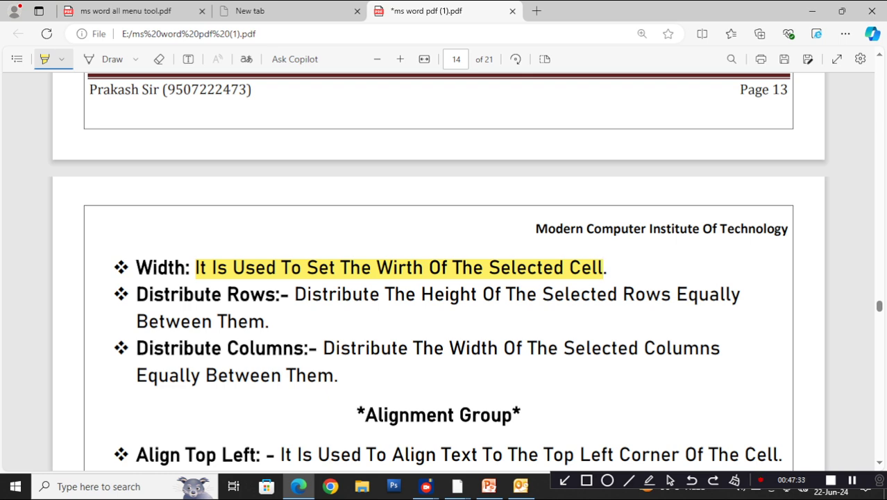
drag(136, 295, 700, 294)
drag(137, 320, 249, 321)
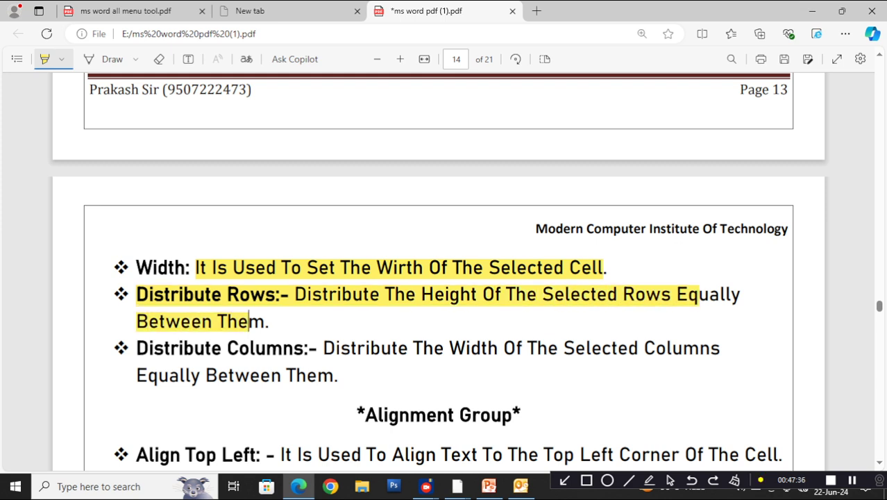
drag(171, 347, 446, 347)
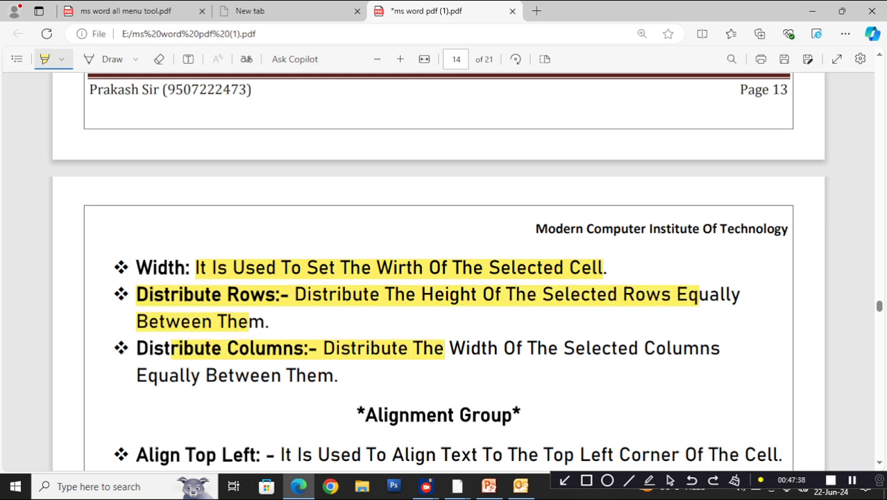
- Switch to Document1 in Word and look at the AutoFit options for the May calendar table
mouse_move(458, 485)
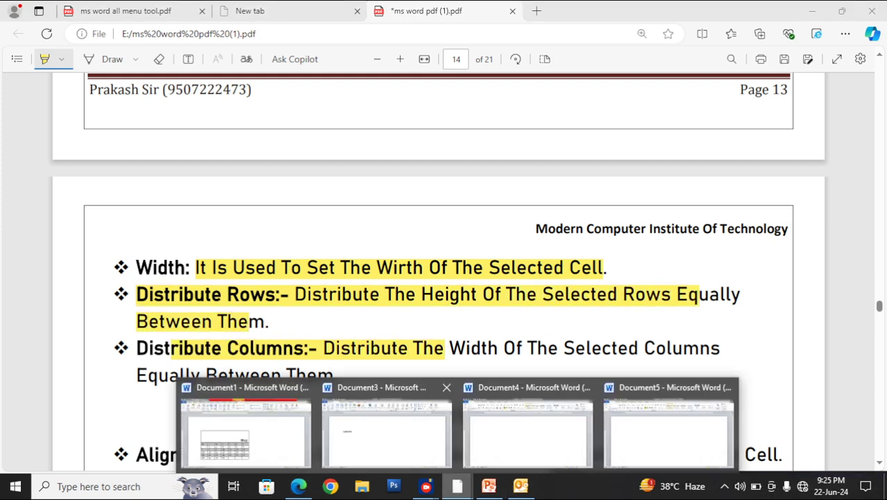
click(247, 430)
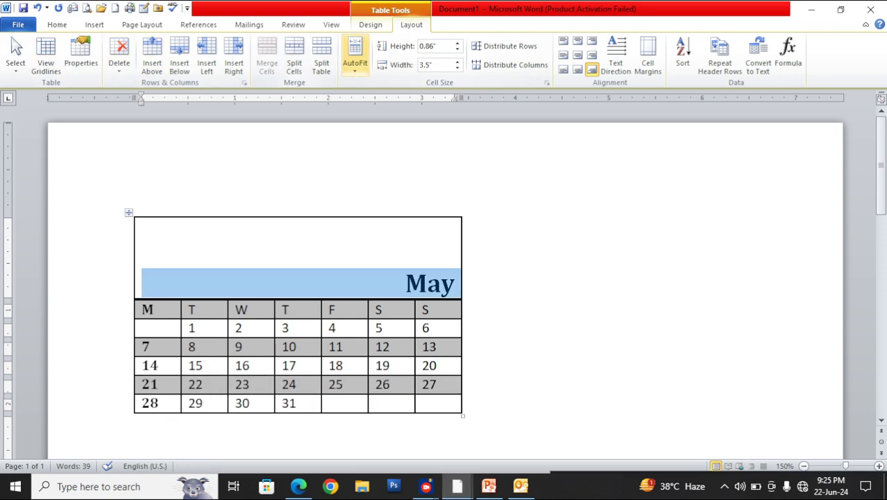
click(355, 59)
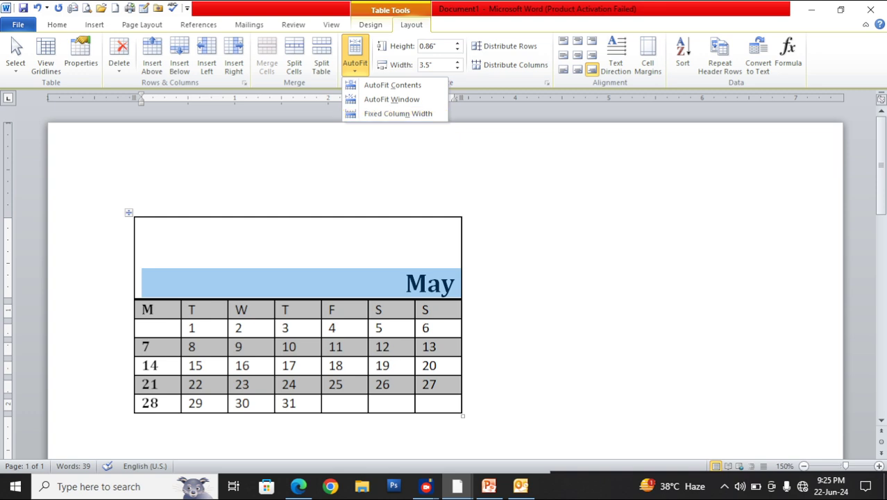
click(371, 25)
click(411, 25)
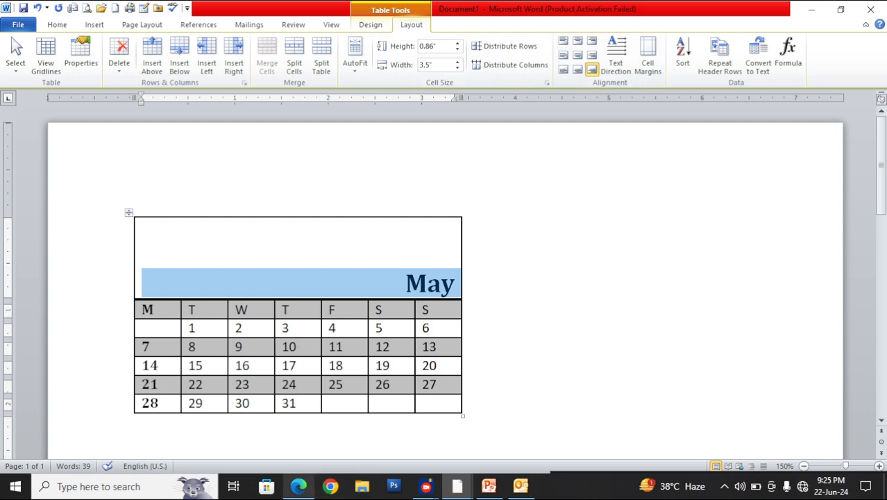
- Back in the PDF, highlight the Alignment Group heading and the Align Top Left, Align Top Center and Align Top Right entries
click(298, 486)
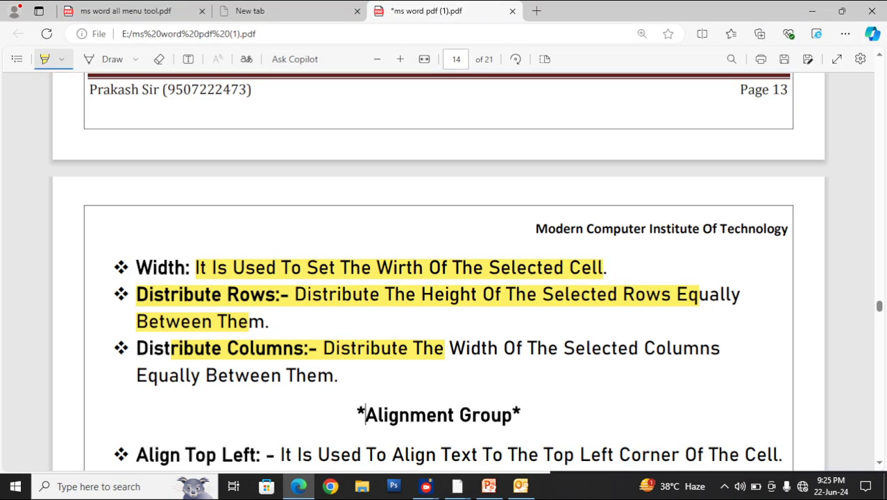
drag(365, 415, 521, 414)
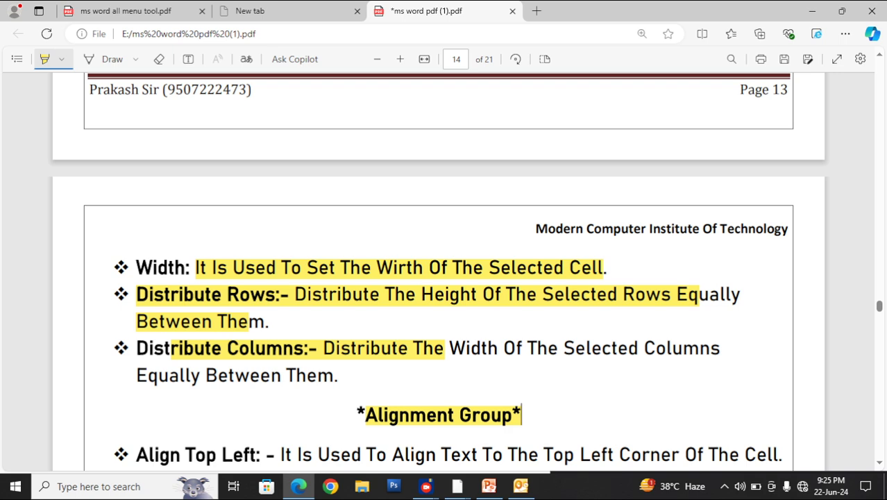
scroll(444, 278, down, 5)
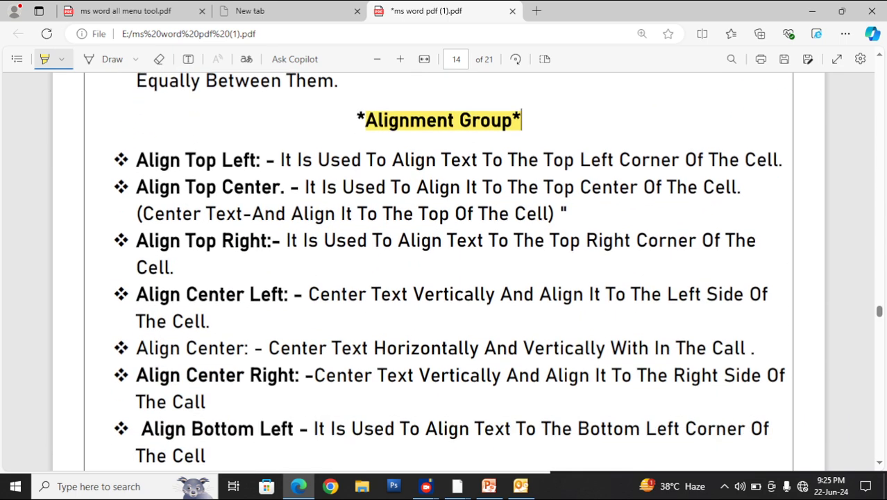
drag(136, 160, 768, 159)
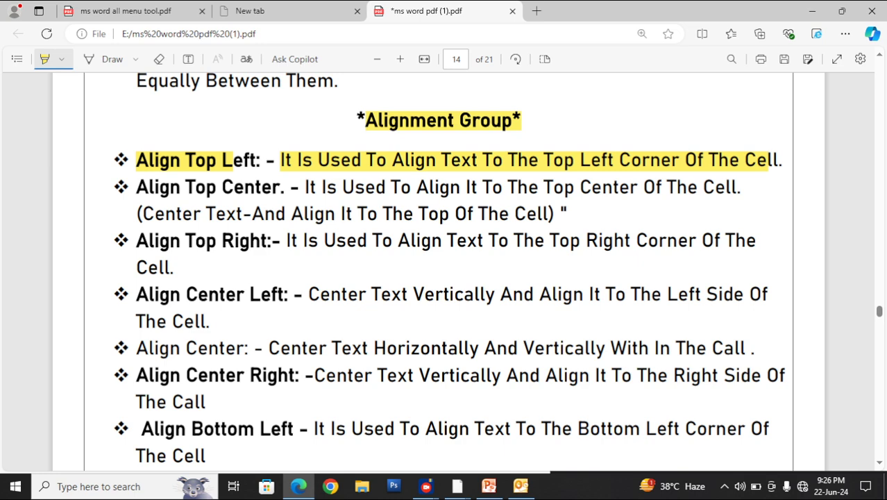
drag(136, 187, 739, 186)
drag(136, 241, 756, 240)
- Highlight the start of the Align Center Left entry and the Align Center and Align Center Right names
drag(136, 294, 463, 293)
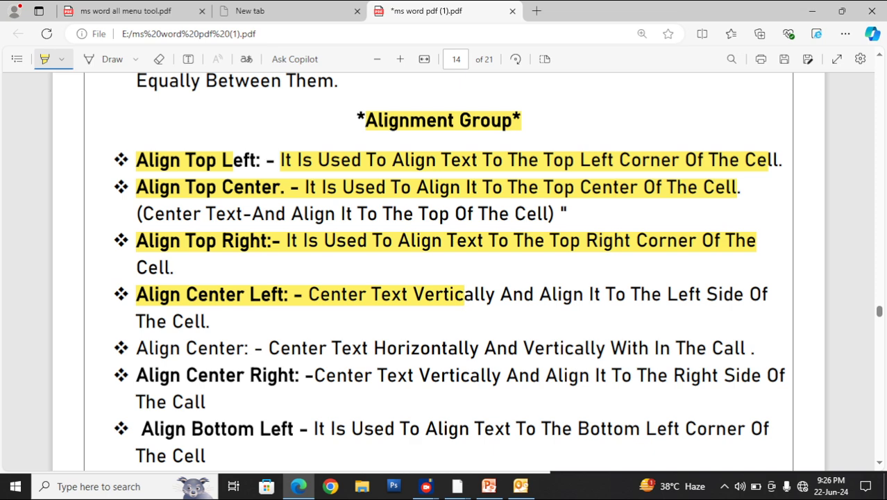
drag(136, 348, 262, 348)
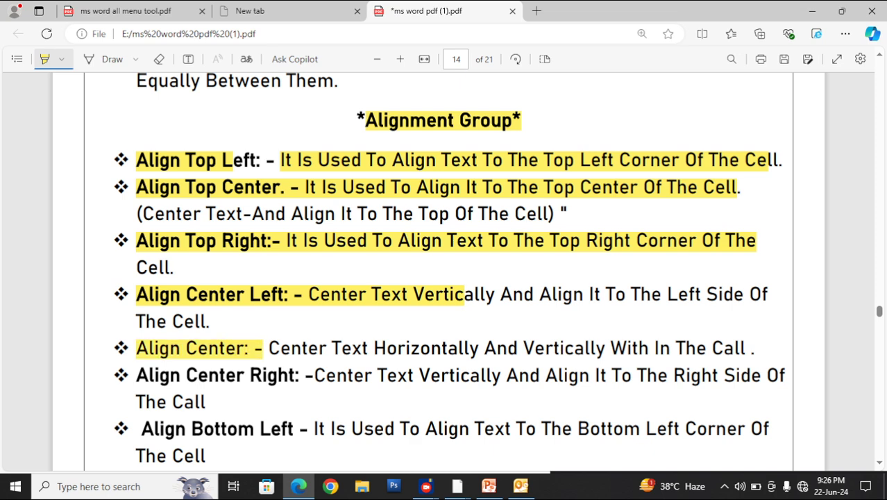
mouse_move(136, 374)
mouse_down()
mouse_move(201, 402)
mouse_move(290, 375)
mouse_up()
- Highlight the first line of Align Bottom Left, the Align Bottom Center entry and the Align Bottom Right name
drag(142, 429, 766, 428)
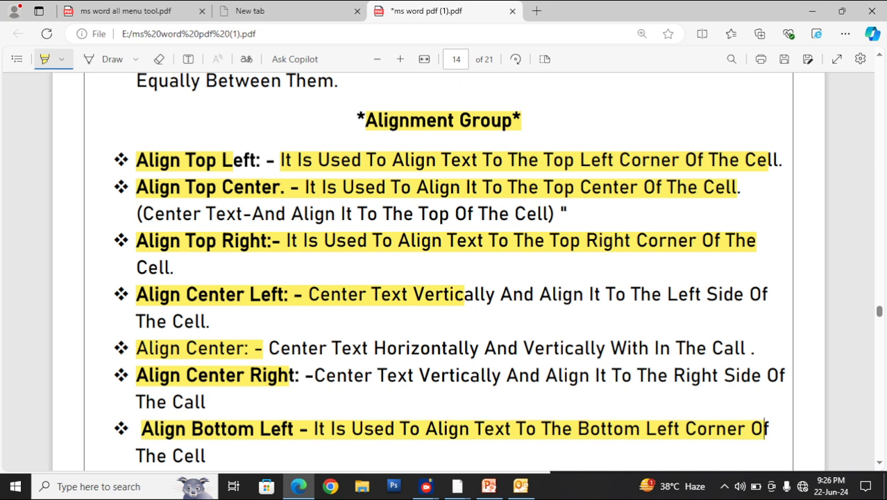
scroll(444, 270, down, 4)
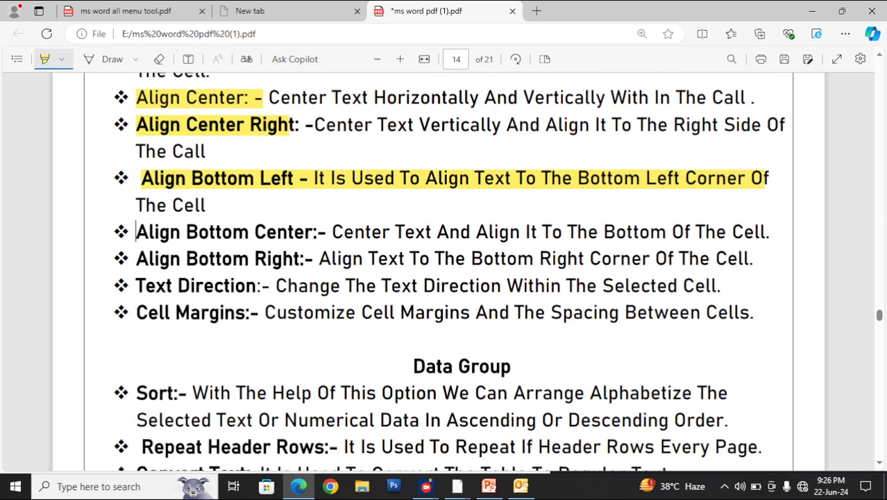
drag(136, 232, 746, 232)
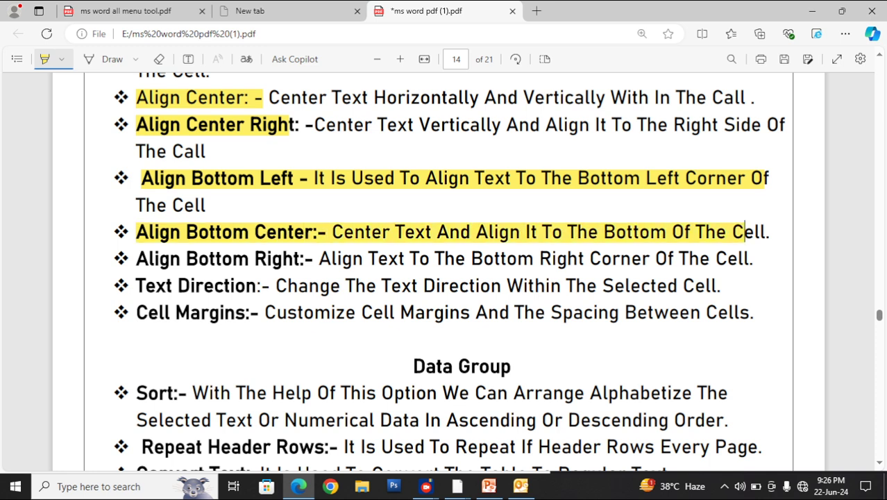
drag(136, 258, 304, 258)
- Highlight the Text Direction entry, going over its description a second time, and the Cell Margins entry
drag(136, 285, 695, 286)
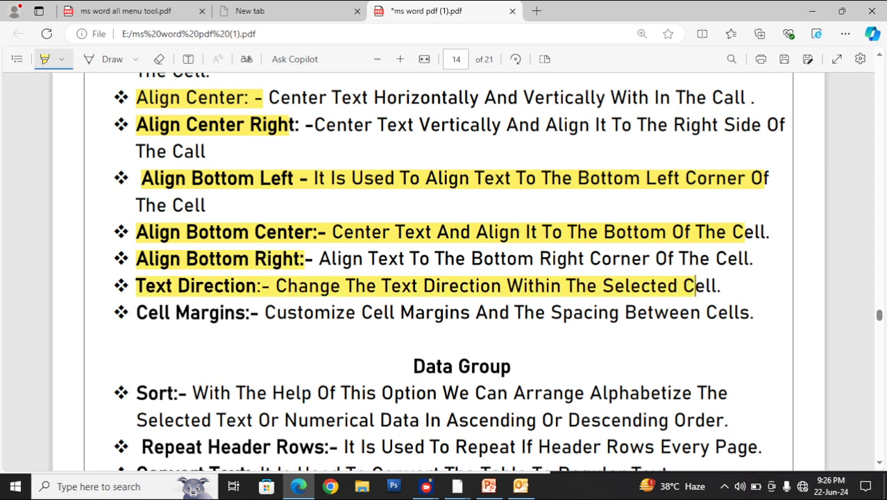
drag(275, 285, 720, 285)
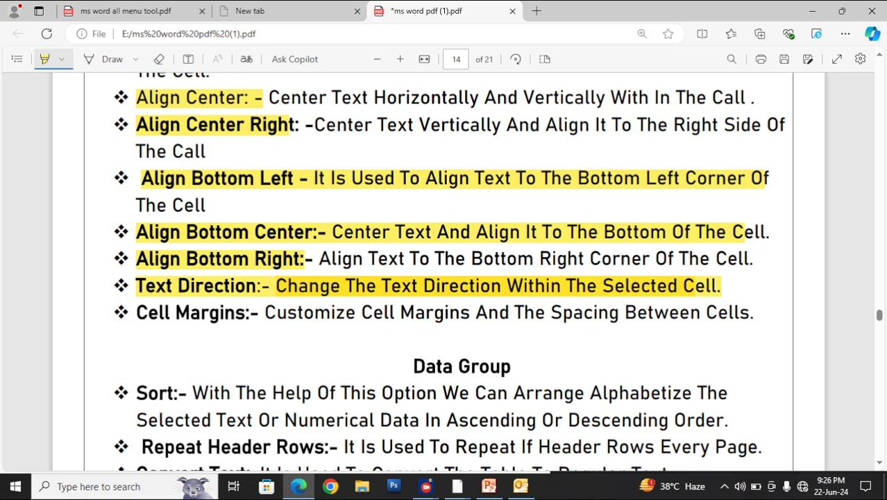
drag(136, 312, 649, 312)
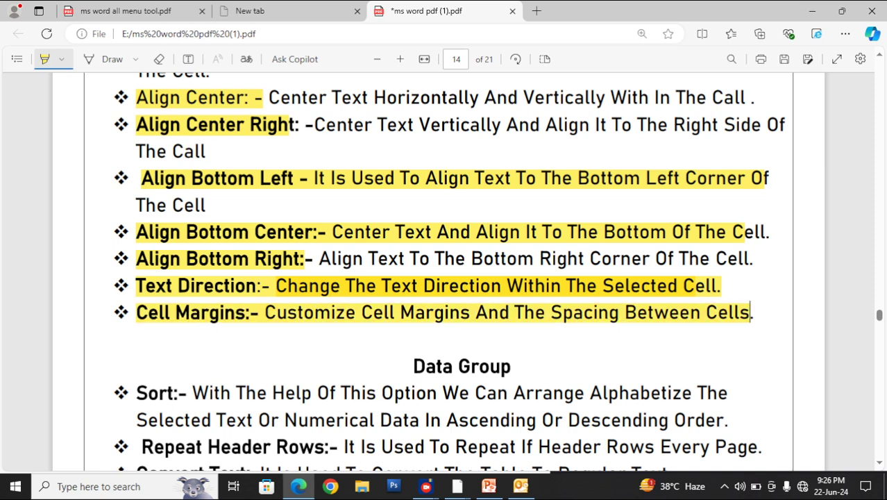
- Highlight the Data Group heading and its Sort and Repeat Header Rows entries
scroll(437, 271, down, 3)
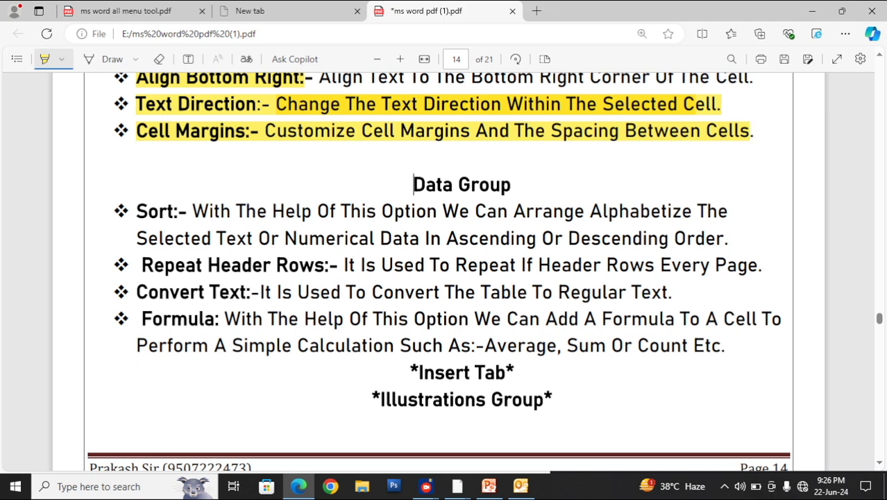
drag(413, 184, 501, 184)
mouse_move(137, 211)
mouse_down()
mouse_move(588, 211)
mouse_move(687, 238)
mouse_move(724, 211)
mouse_move(358, 238)
mouse_move(489, 238)
mouse_move(727, 264)
mouse_move(729, 238)
mouse_up()
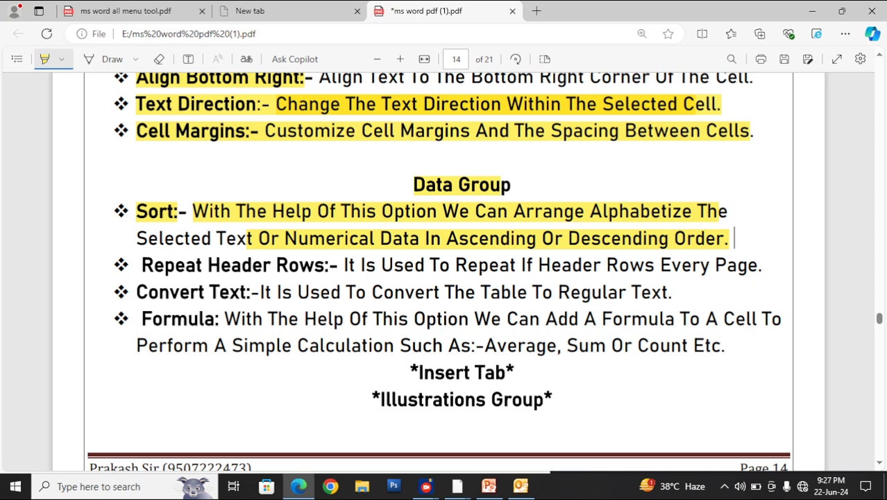
drag(141, 264, 715, 265)
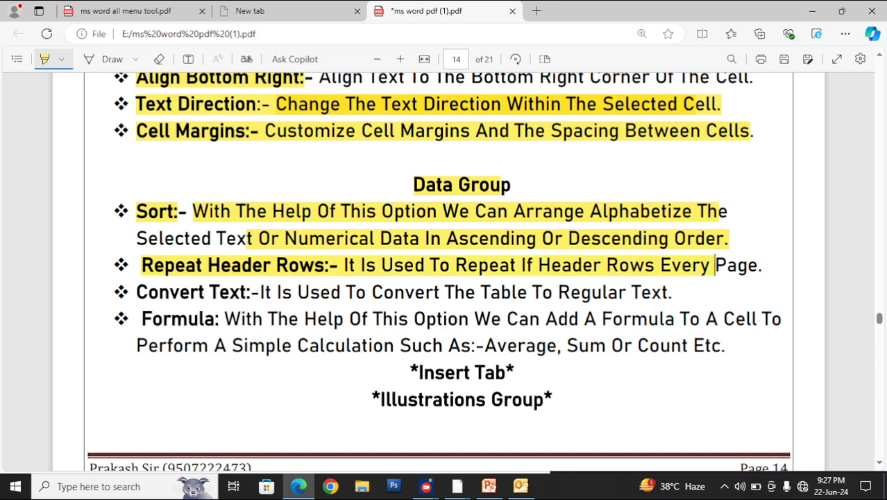
- Highlight the Convert Text entry, both lines of the Formula entry and the Insert Tab heading
mouse_move(136, 292)
mouse_down()
mouse_move(476, 291)
mouse_move(648, 314)
mouse_move(668, 292)
mouse_up()
drag(138, 318, 782, 318)
drag(137, 345, 722, 345)
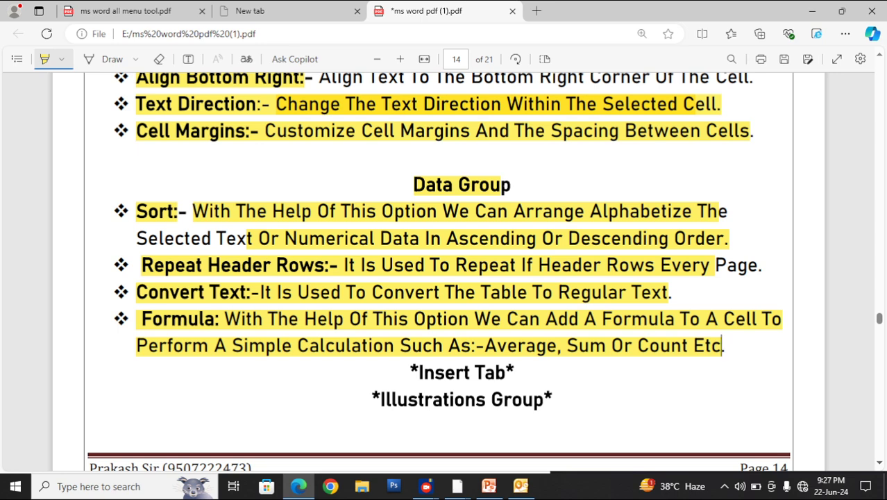
drag(411, 372, 515, 372)
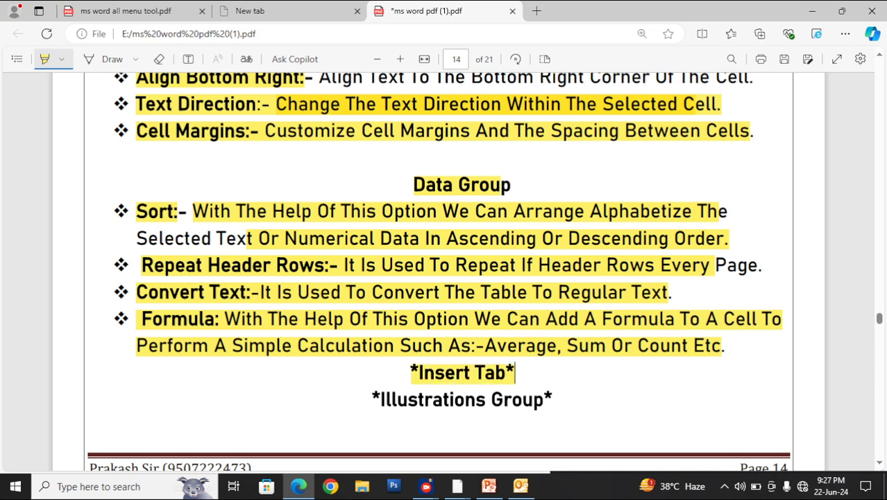
- In Word's Document1, select the whole May calendar table, insert the wedding picture from the Desktop folder there, and select the picture
scroll(444, 278, down, 6)
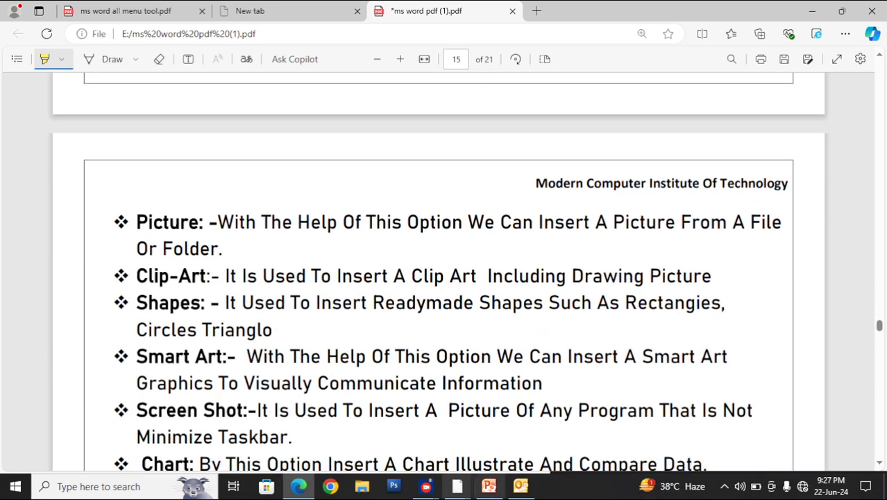
mouse_move(458, 486)
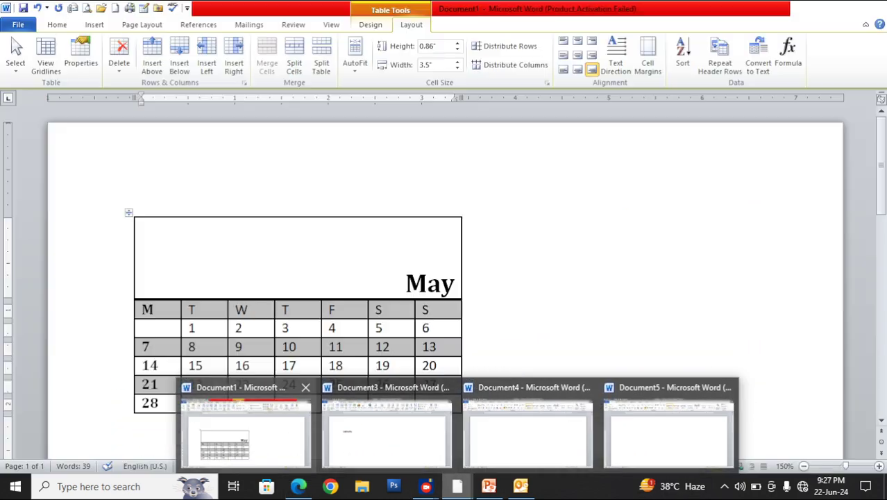
click(242, 417)
click(57, 24)
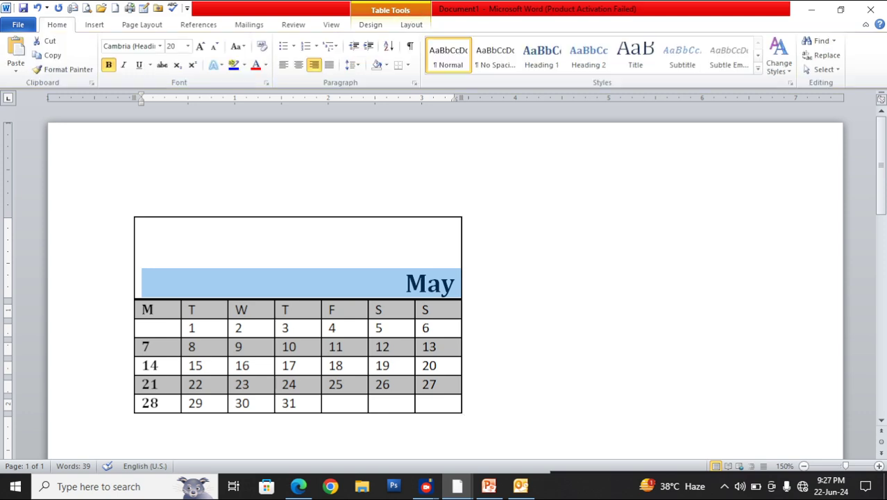
click(129, 212)
click(95, 24)
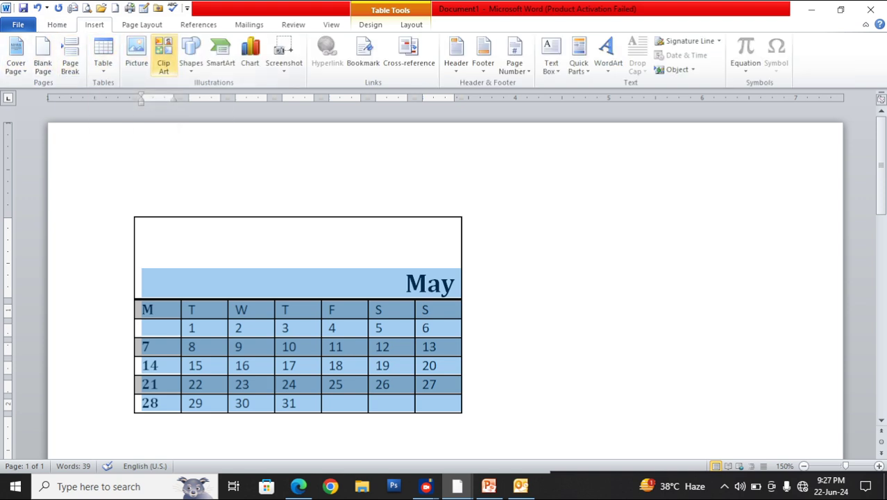
click(136, 56)
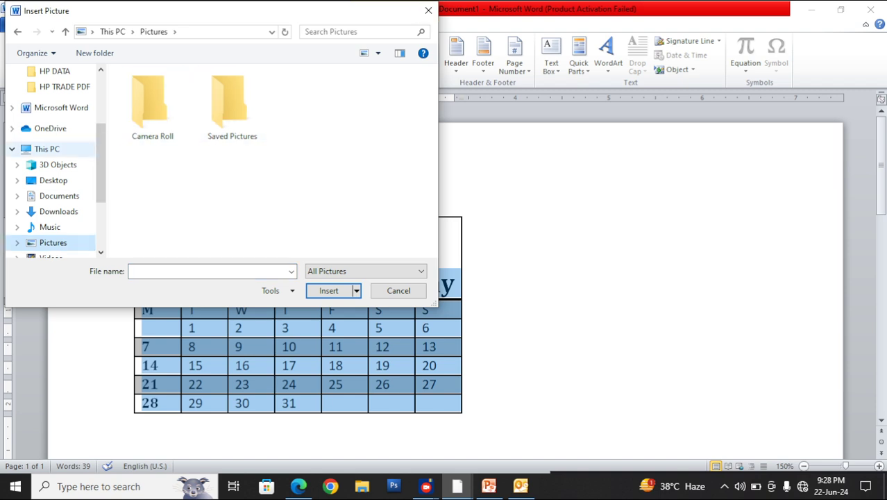
scroll(56, 115, up, 3)
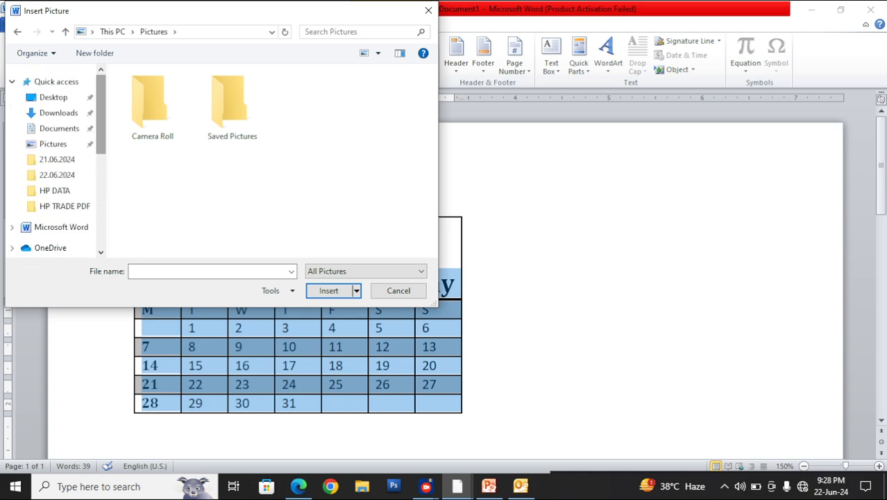
click(53, 97)
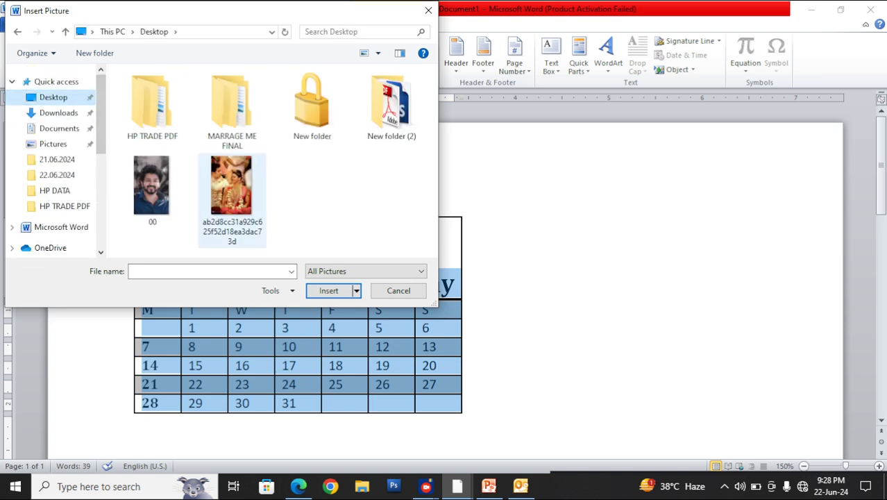
click(231, 186)
double_click(231, 186)
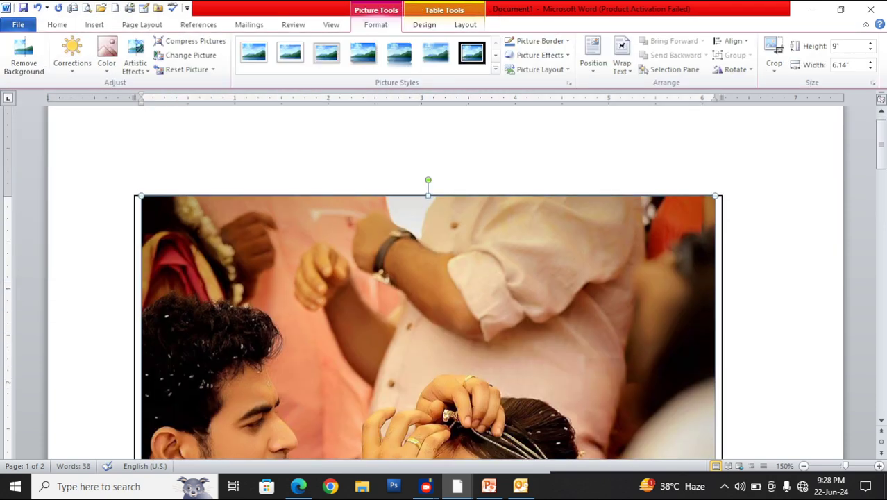
click(449, 193)
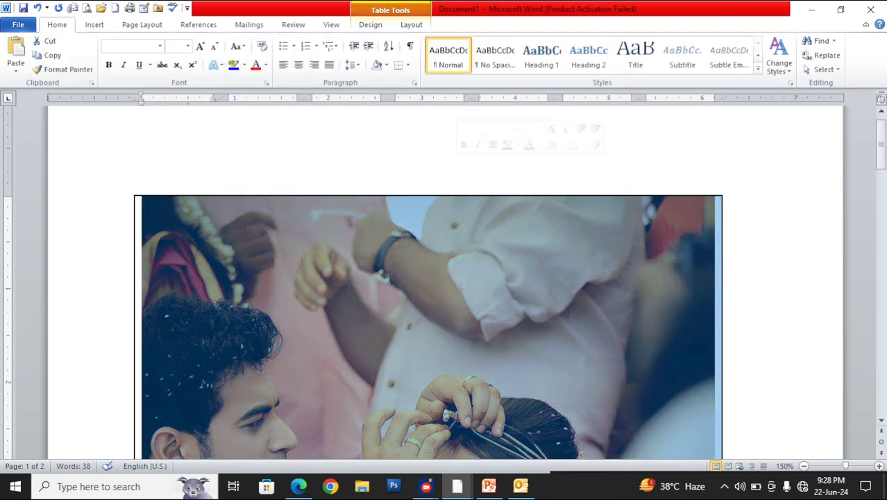
click(444, 277)
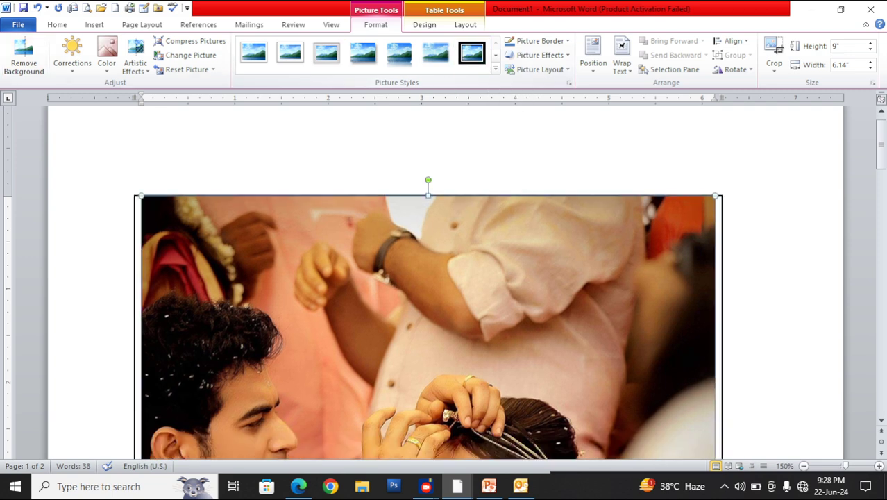
- Return to the PDF and highlight the first lines of the Remove Background and Corrections entries in the Adjust Group
click(298, 486)
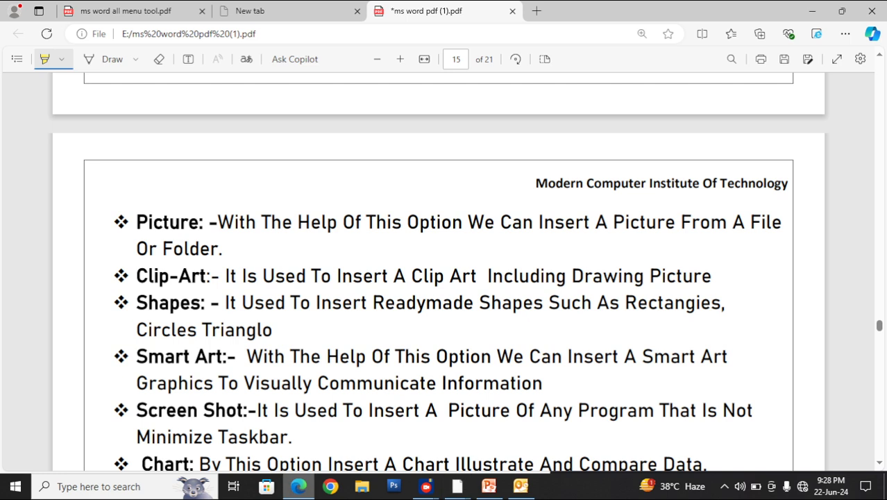
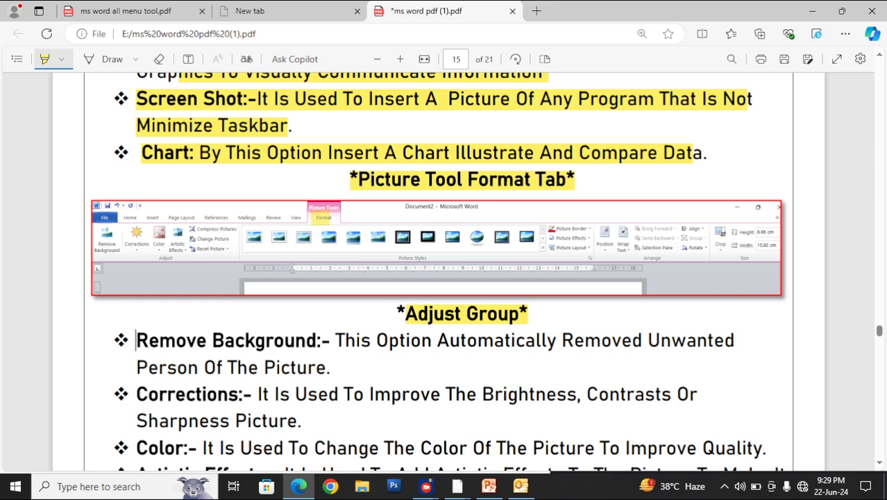
drag(136, 340, 685, 341)
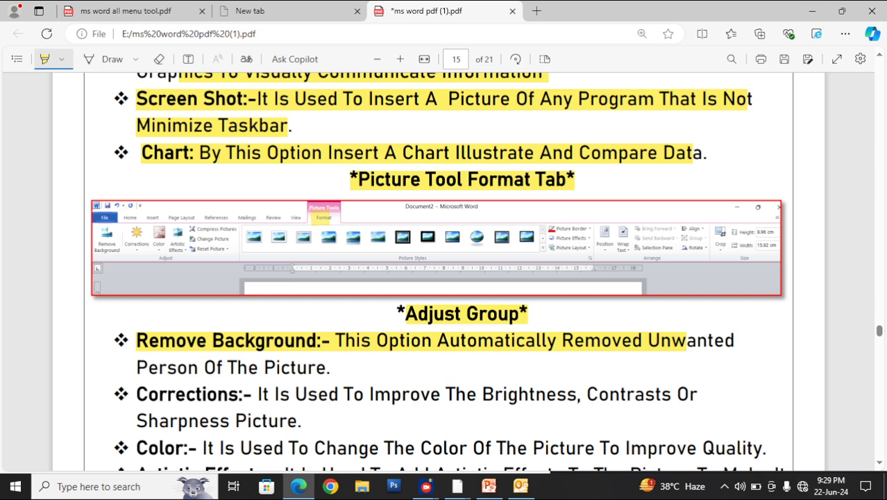
drag(136, 393, 697, 393)
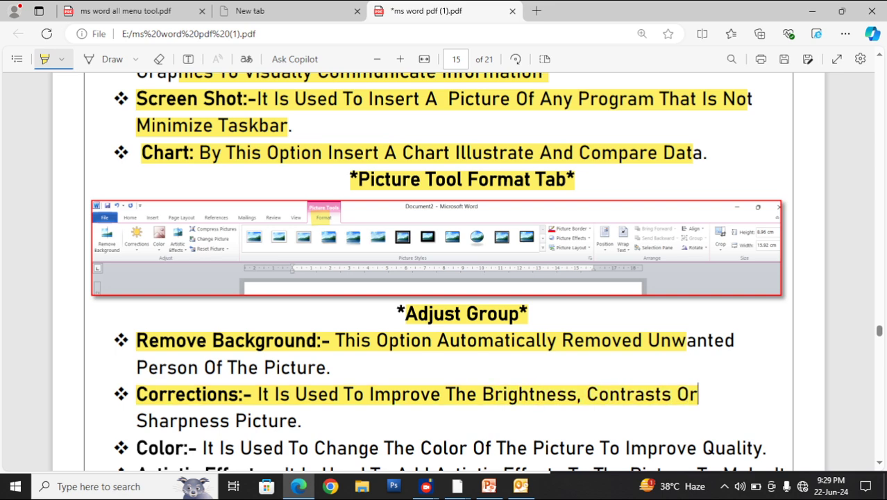
- Highlight the Color entry and both lines of the Artistic Effects and Change Picture entries in the Adjust Group
drag(136, 448, 737, 448)
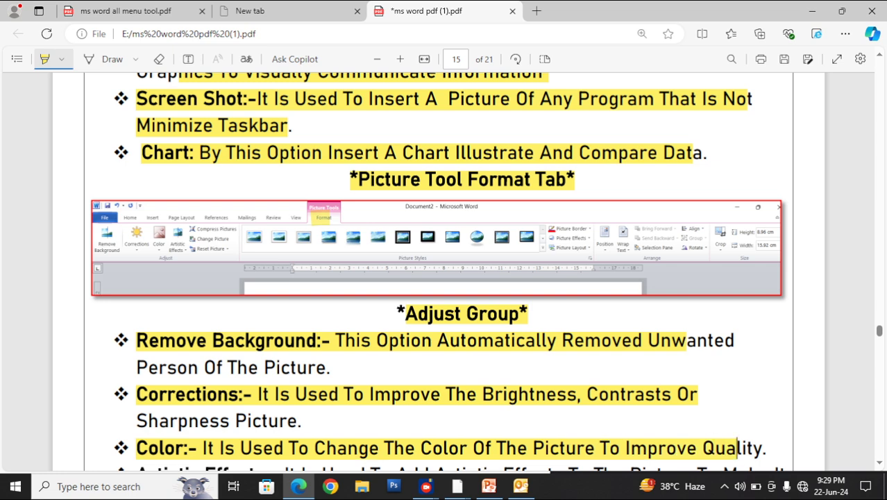
scroll(444, 271, down, 3)
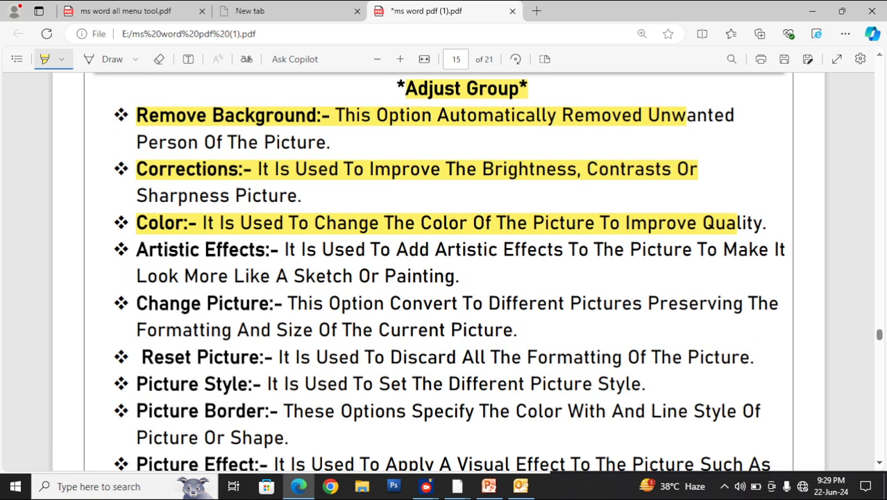
drag(136, 249, 759, 248)
drag(184, 276, 465, 275)
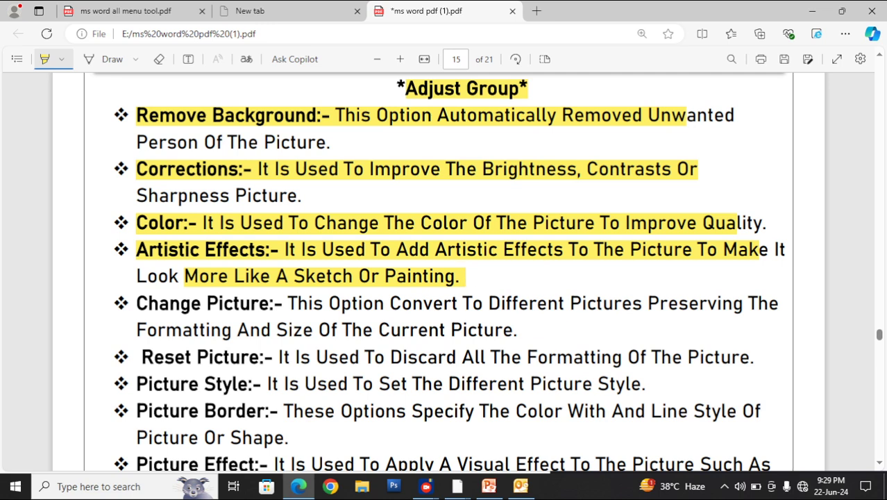
drag(136, 303, 769, 303)
drag(147, 330, 521, 330)
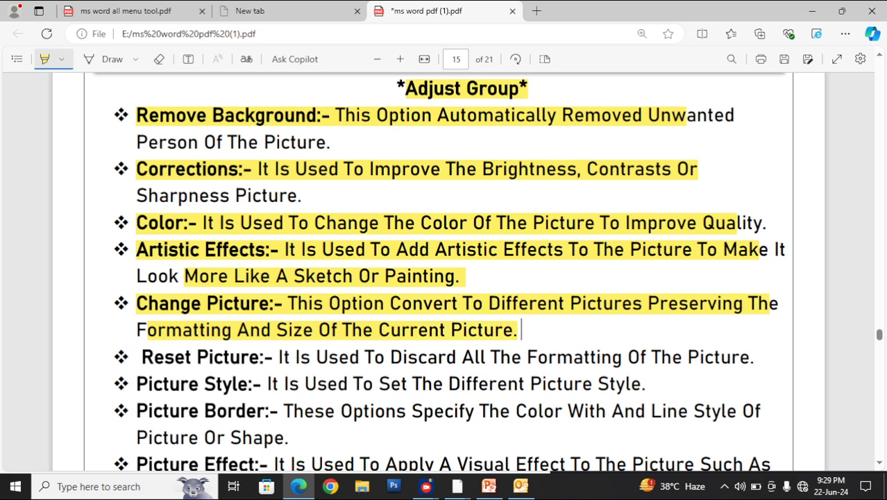
- Highlight the Reset Picture and Picture Style entries and most of the first line of the Picture Border entry
drag(142, 357, 749, 357)
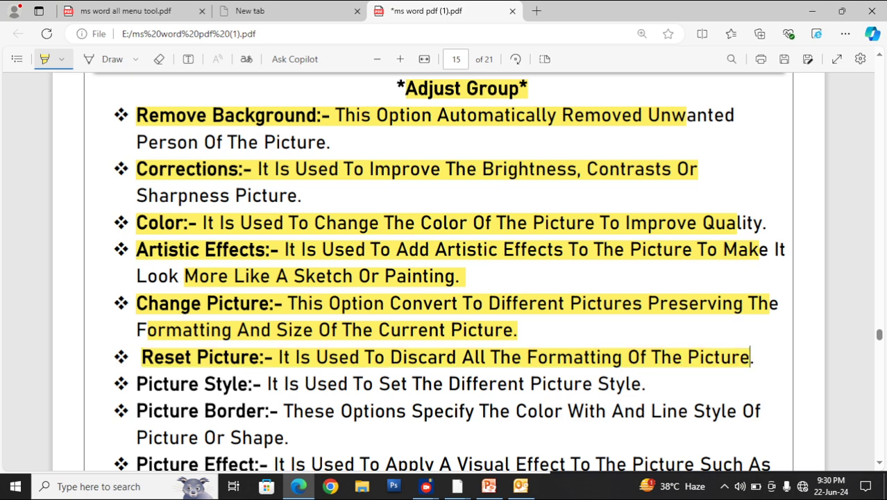
drag(138, 384, 646, 384)
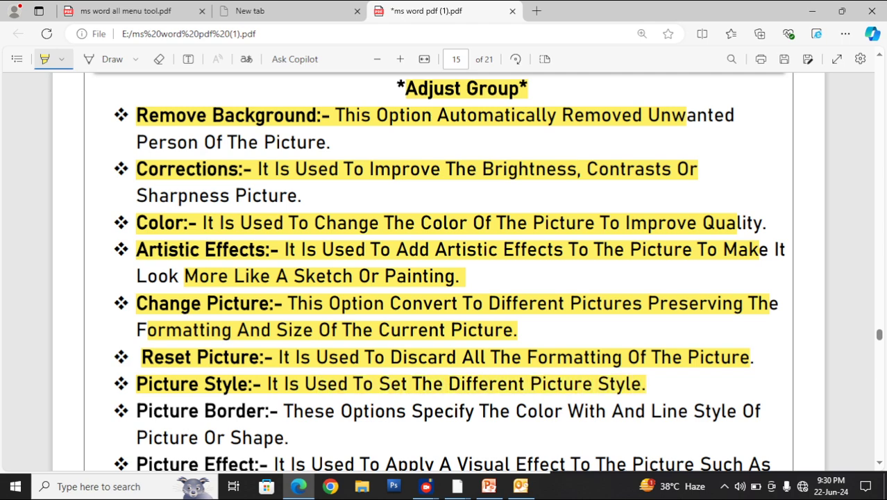
scroll(445, 271, down, 3)
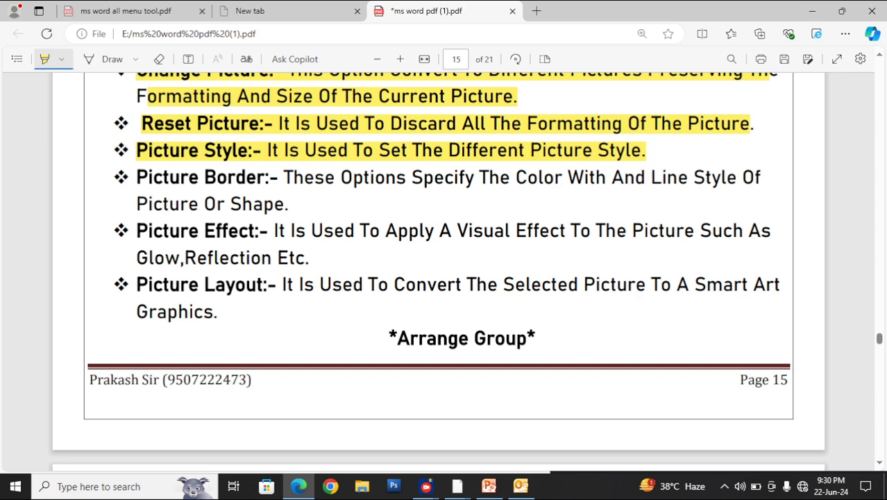
drag(137, 178, 693, 177)
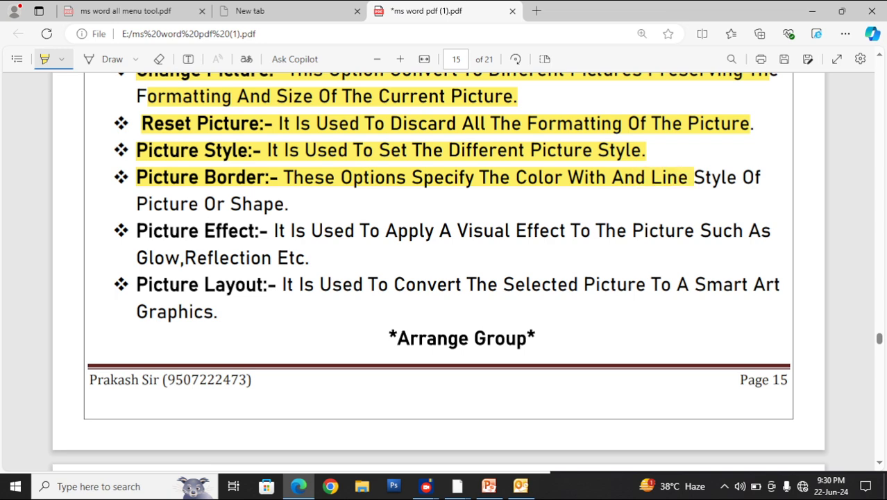
drag(693, 178, 693, 178)
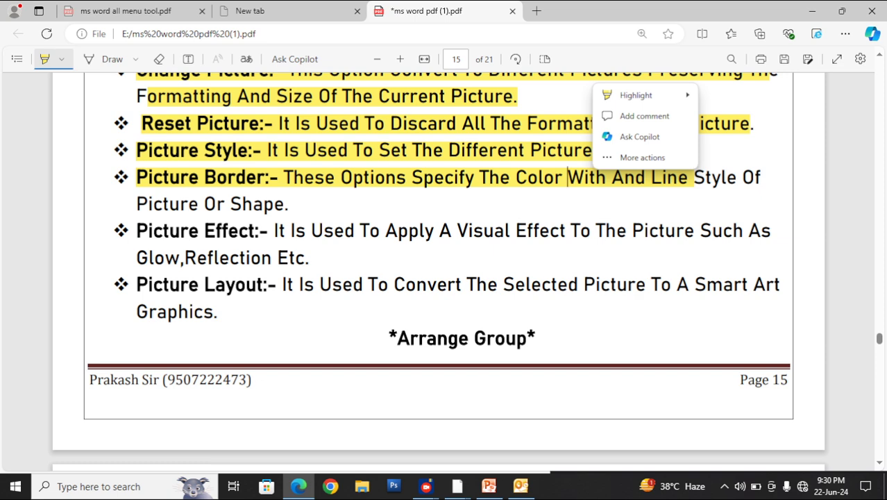
click(568, 177)
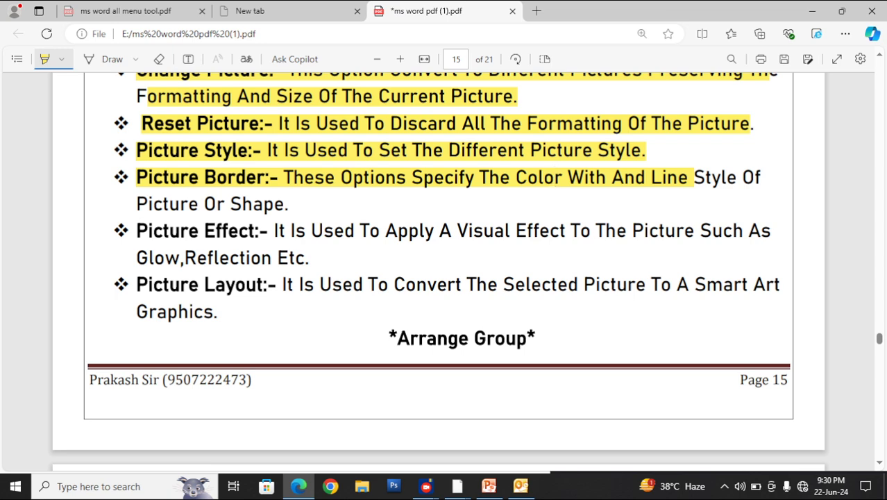
- Highlight both lines of the Picture Effect entry and the first line of the Picture Layout entry
drag(136, 231, 772, 230)
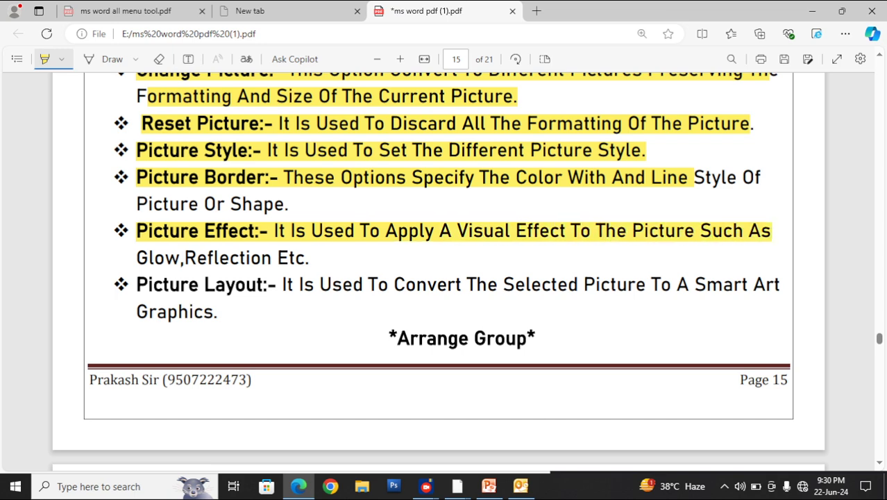
drag(136, 258, 305, 257)
drag(136, 284, 754, 284)
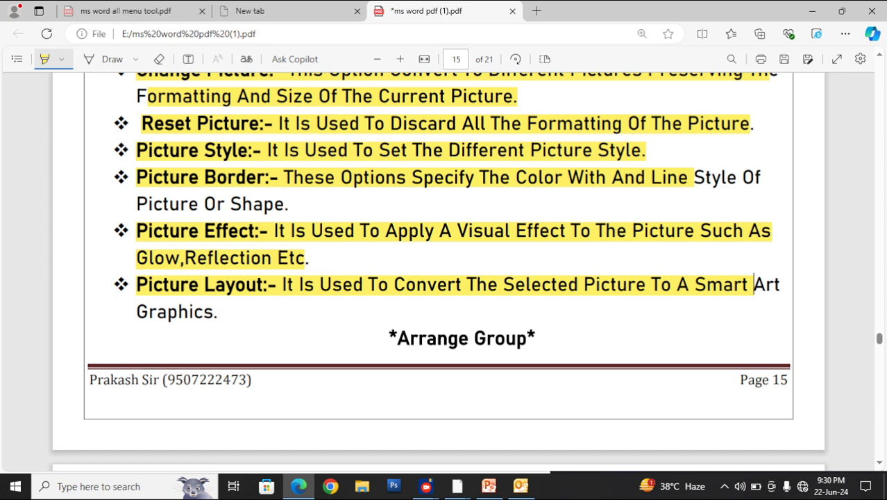
- On page 16, highlight the first lines of the Position, Wrap Text, Bring Forward and Send Backward entries
scroll(753, 284, down, 5)
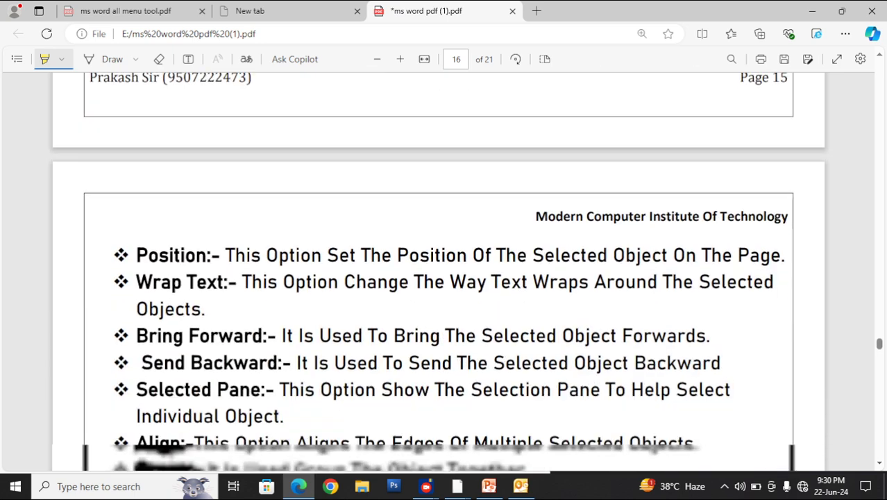
drag(136, 168, 749, 168)
drag(136, 195, 748, 196)
drag(137, 249, 708, 248)
drag(141, 275, 722, 276)
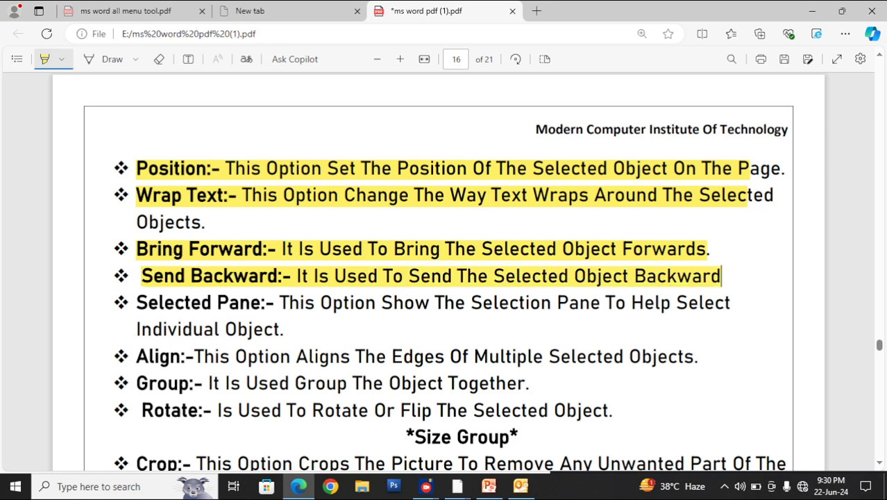
- Highlight the Selected Pane label and the Align and Group entries
drag(136, 303, 274, 302)
mouse_move(136, 356)
mouse_down()
mouse_move(308, 356)
mouse_move(374, 383)
mouse_move(458, 384)
mouse_move(576, 356)
mouse_move(669, 356)
mouse_up()
drag(136, 384, 531, 383)
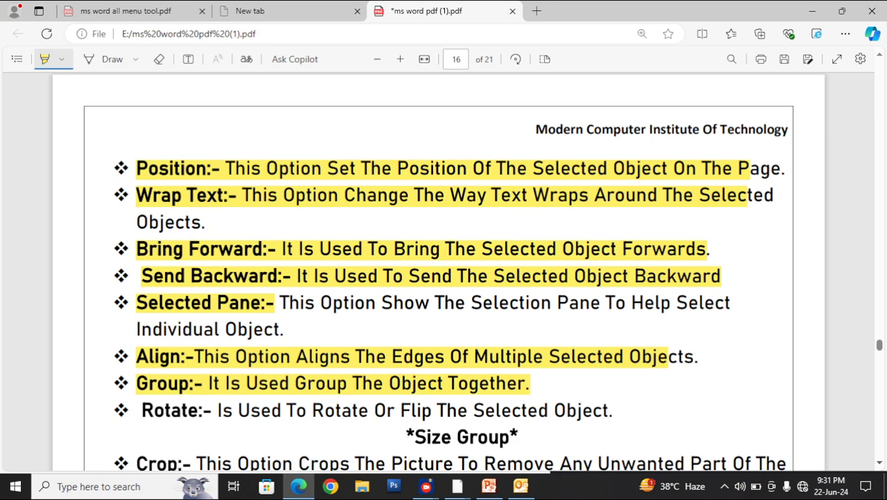
- Highlight the Rotate entry, the Size Group heading and the first line of the Crop description
scroll(438, 271, down, 3)
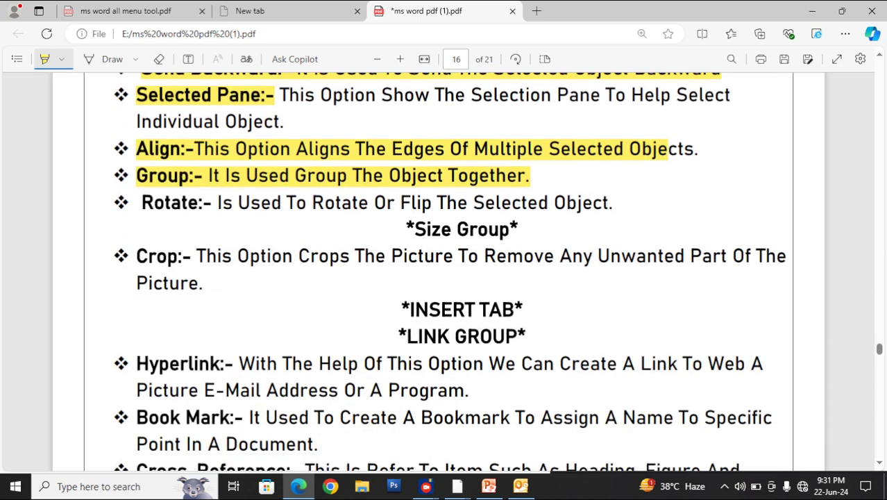
drag(141, 202, 610, 202)
drag(406, 229, 509, 229)
drag(182, 255, 766, 256)
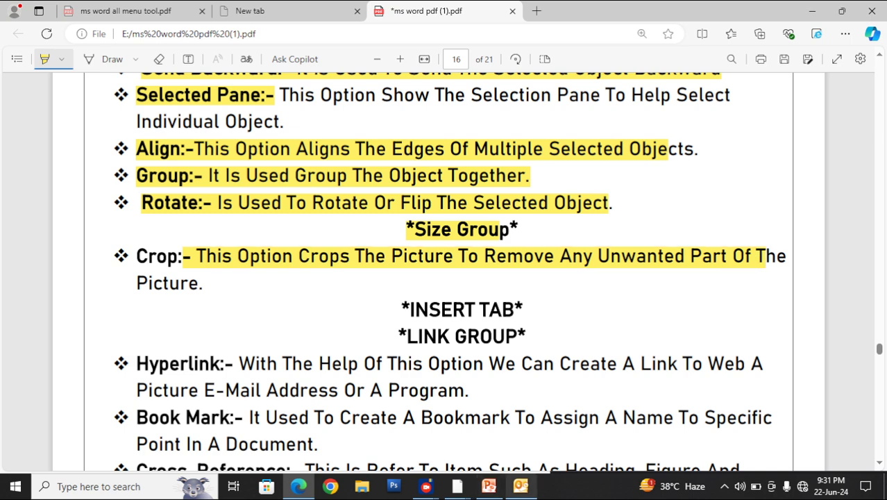
- Switch to Word's Document1, select the wedding picture to view its Format tools, and return to the PDF
mouse_move(457, 486)
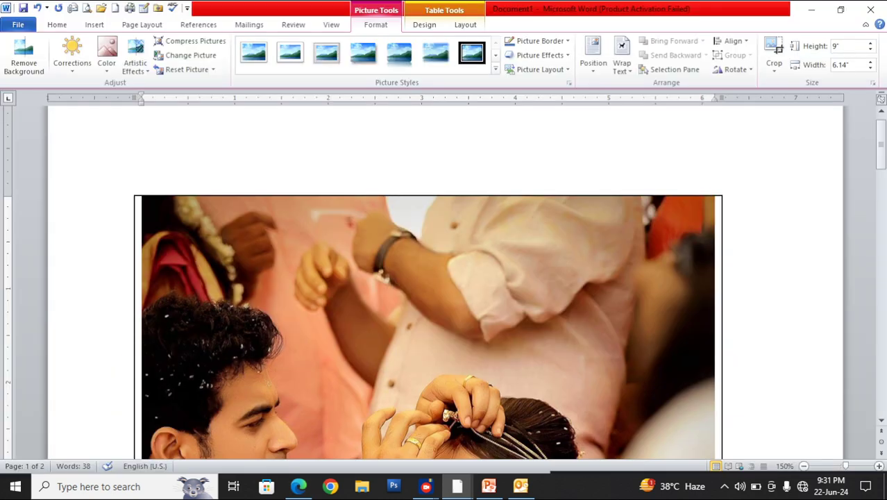
click(243, 427)
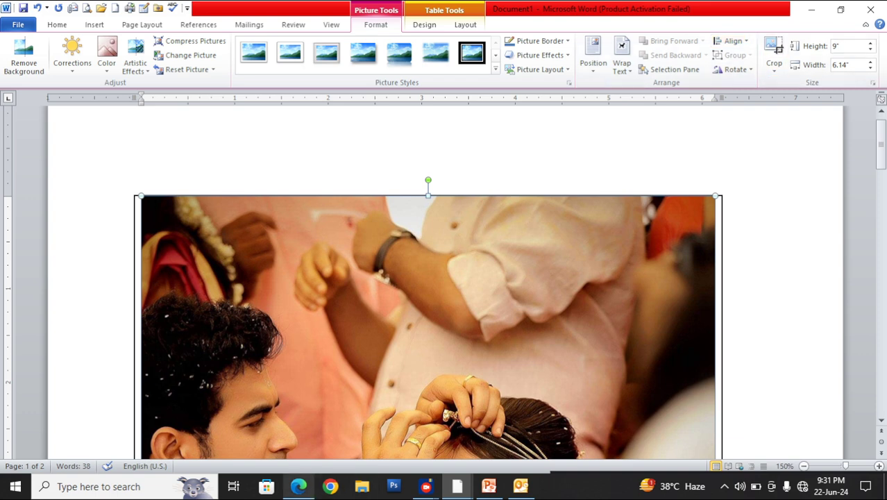
click(298, 486)
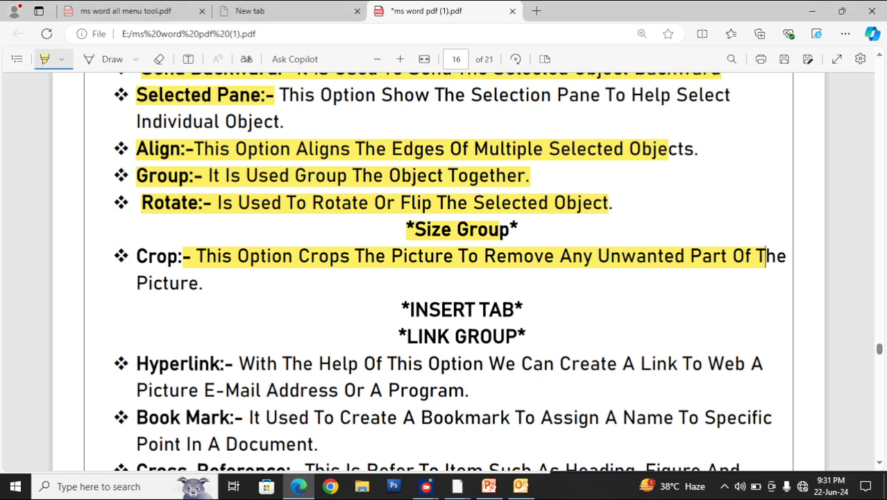
- Highlight the INSERT TAB and LINK GROUP headings and both lines of the Hyperlink and Book Mark entries
drag(407, 309, 523, 309)
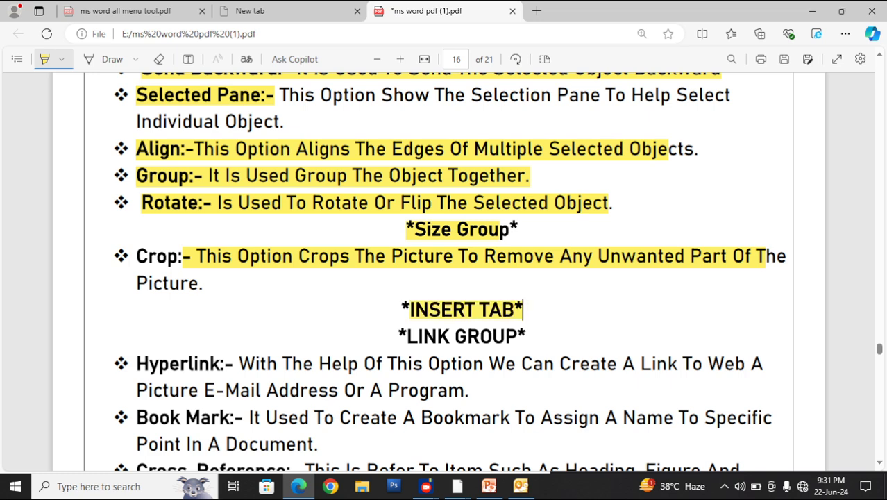
drag(406, 336, 518, 336)
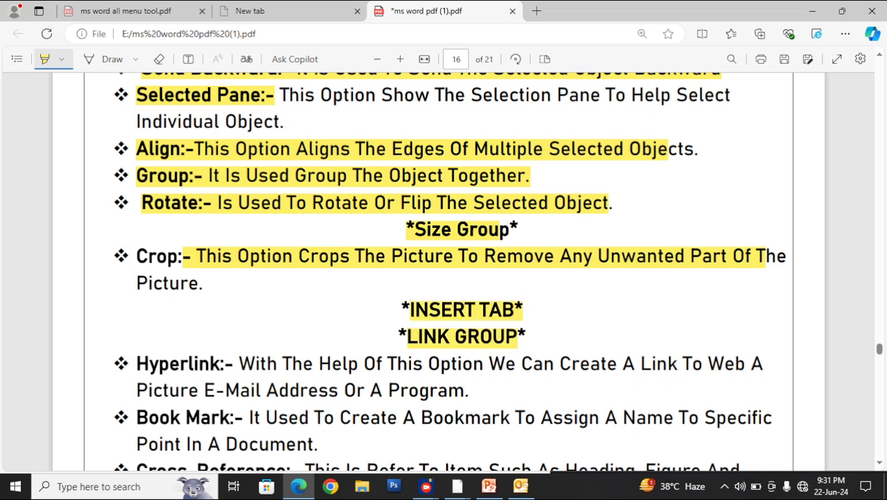
drag(136, 363, 769, 363)
drag(201, 390, 466, 390)
drag(136, 418, 748, 417)
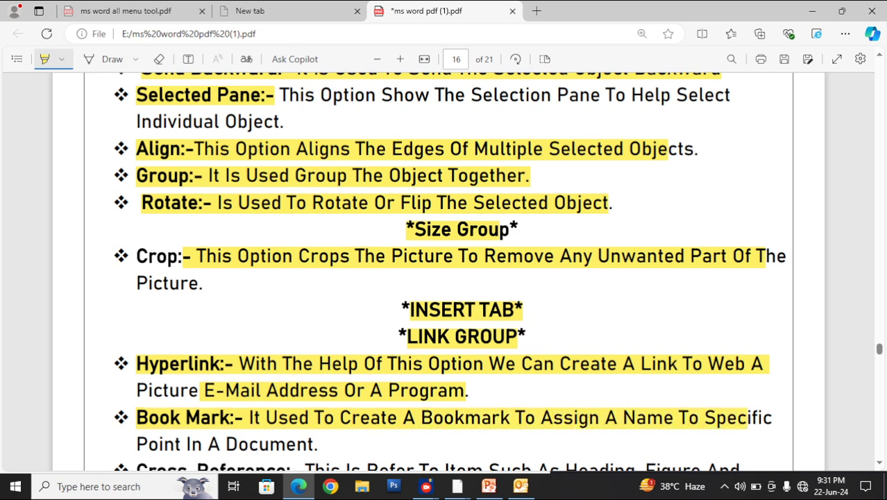
drag(137, 444, 314, 444)
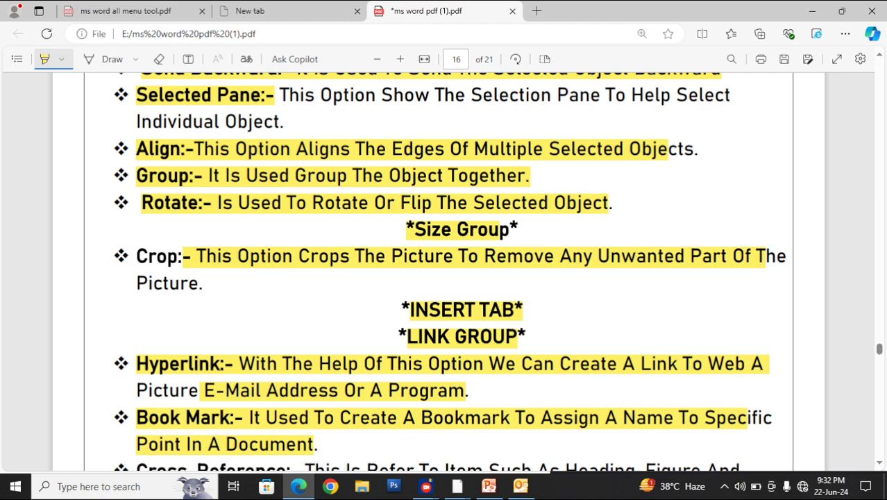
- Highlight both lines of the Cross-Reference entry in the Link Group
scroll(438, 271, down, 3)
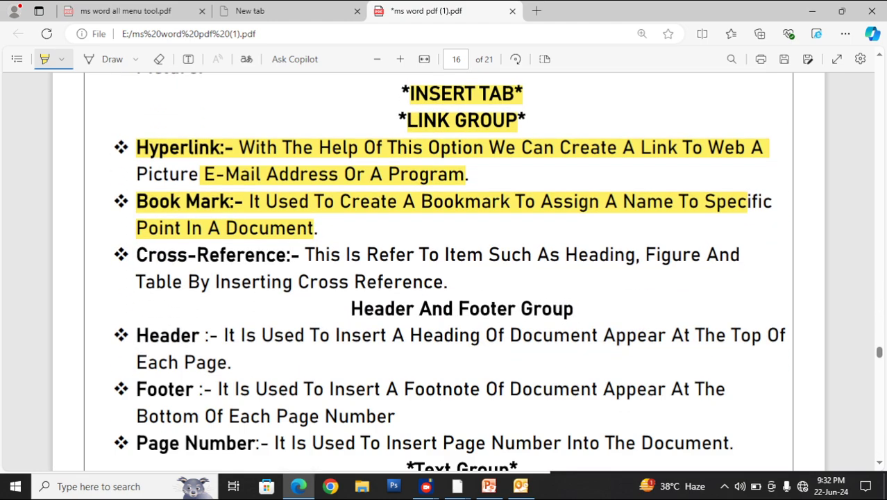
mouse_move(136, 255)
mouse_down()
mouse_move(277, 255)
mouse_move(367, 281)
mouse_move(444, 255)
mouse_move(719, 255)
mouse_up()
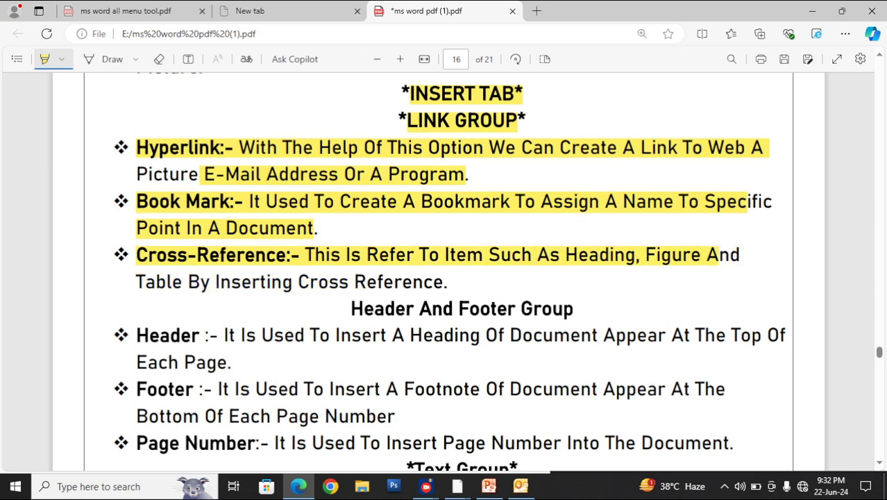
drag(136, 282, 444, 281)
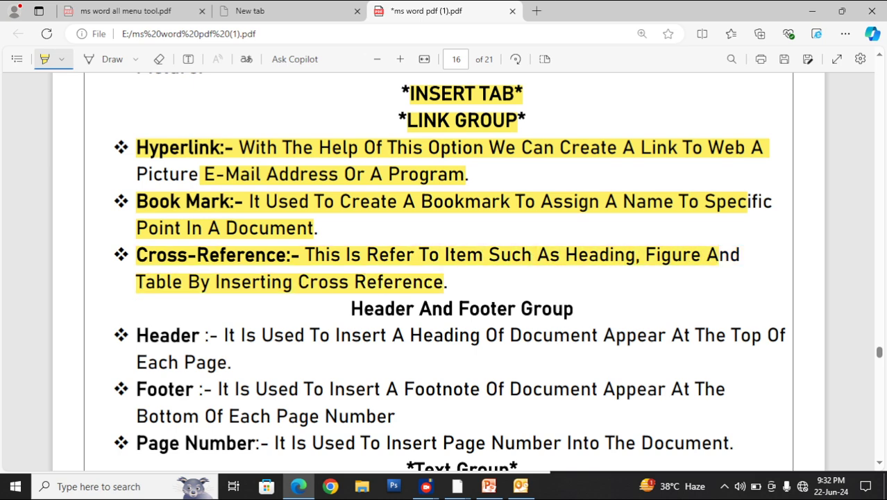
- Highlight the Header And Footer Group heading and its Header, Footer and Page Number entries
drag(351, 308, 573, 309)
drag(136, 334, 786, 335)
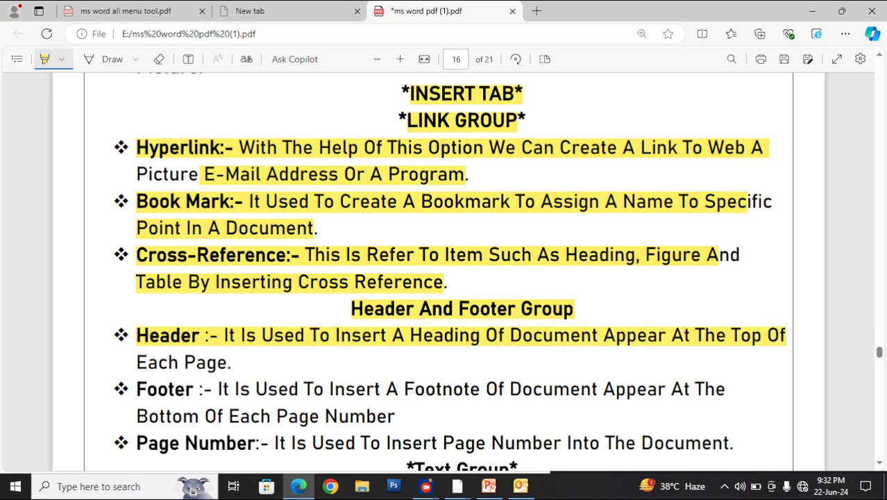
drag(137, 362, 229, 361)
drag(136, 389, 696, 389)
drag(136, 416, 377, 416)
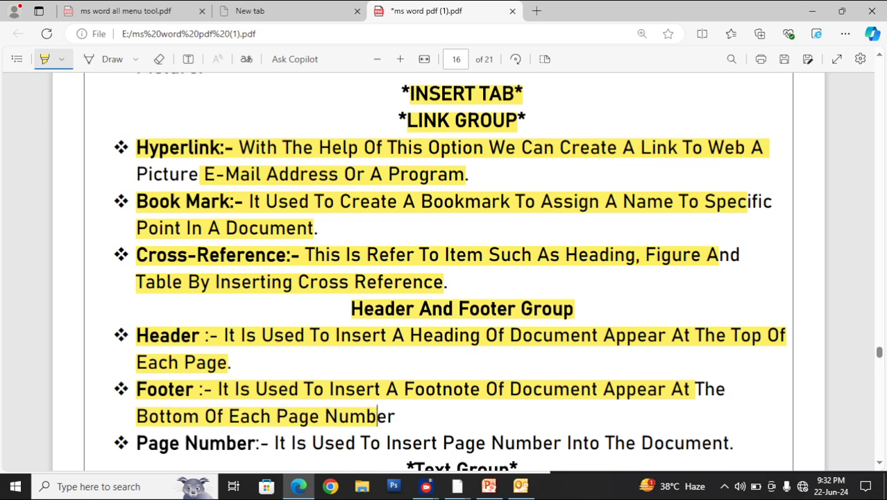
drag(136, 443, 734, 443)
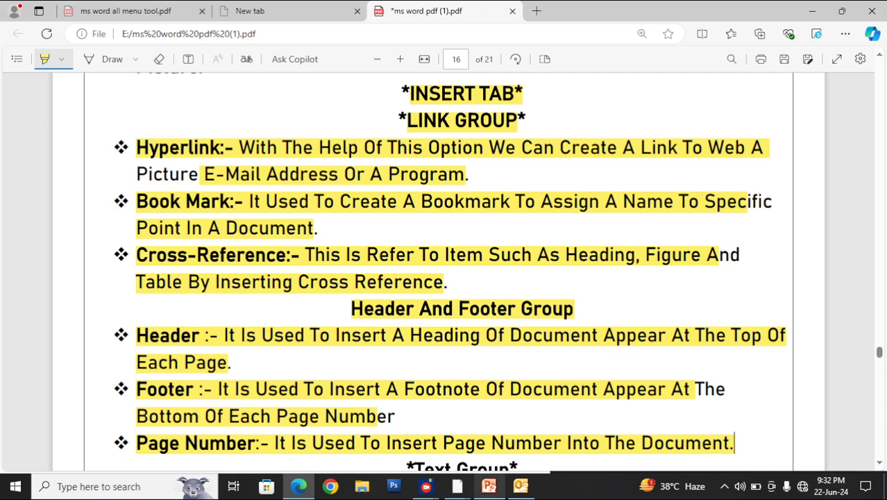
- Switch to Word's Document3 to view the header, footer and text insertion options, and return to the PDF
mouse_move(457, 486)
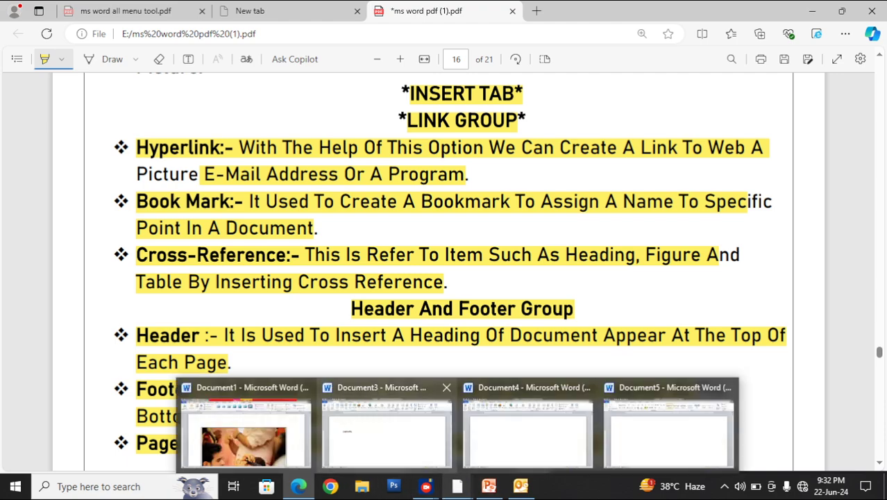
click(386, 427)
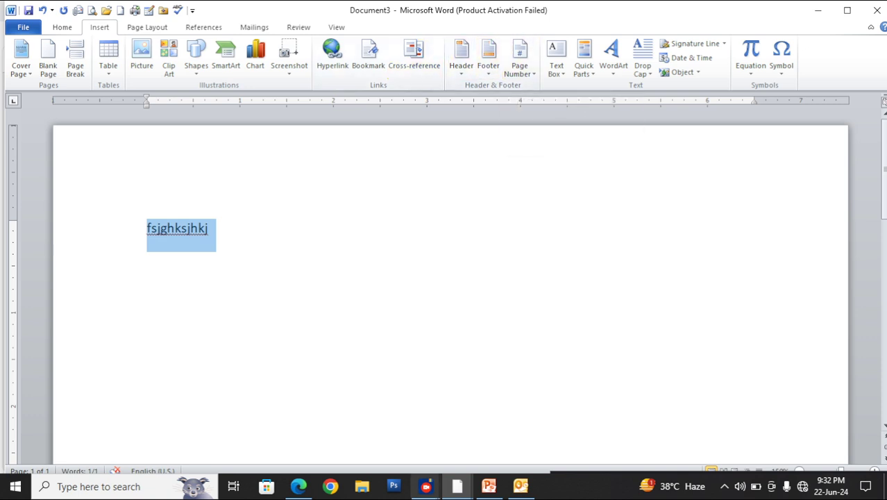
click(299, 486)
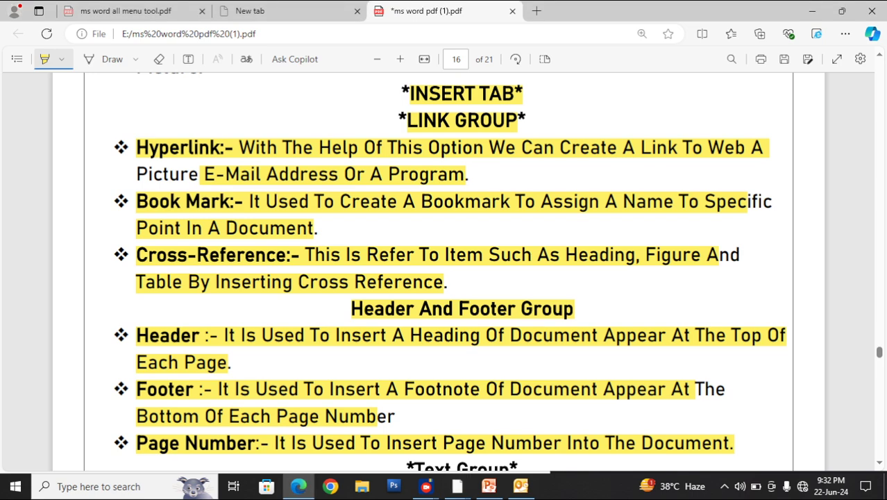
- Highlight the Text Group heading and the Text Box entry near the end of page 16
scroll(733, 114, down, 5)
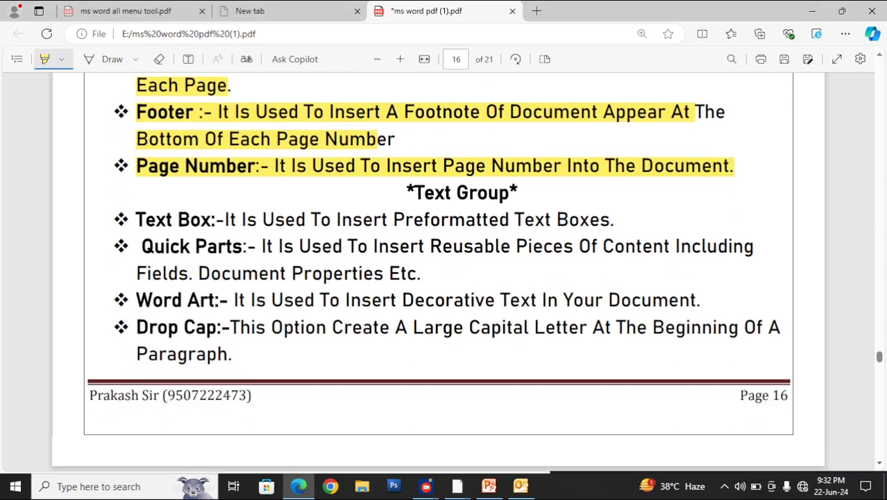
drag(407, 140, 523, 140)
drag(136, 167, 601, 167)
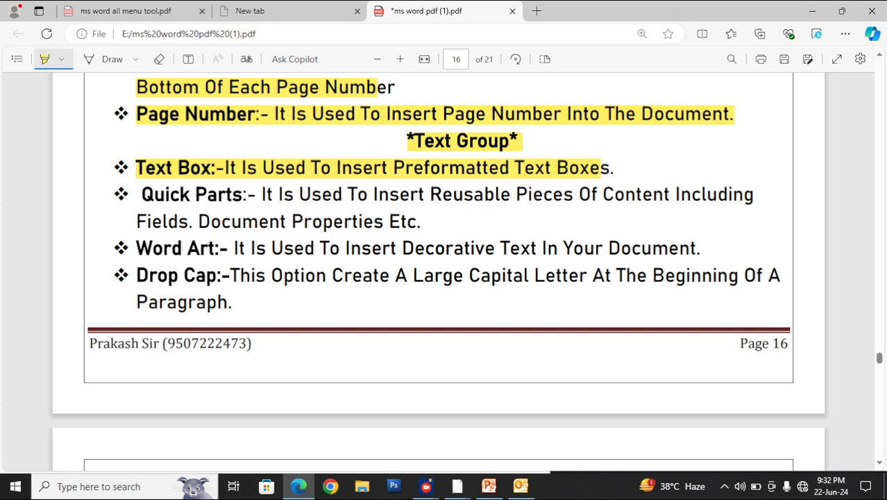
- Highlight the Quick Parts, Word Art and Drop Cap entries in the Text Group at the end of page 16
drag(141, 194, 483, 194)
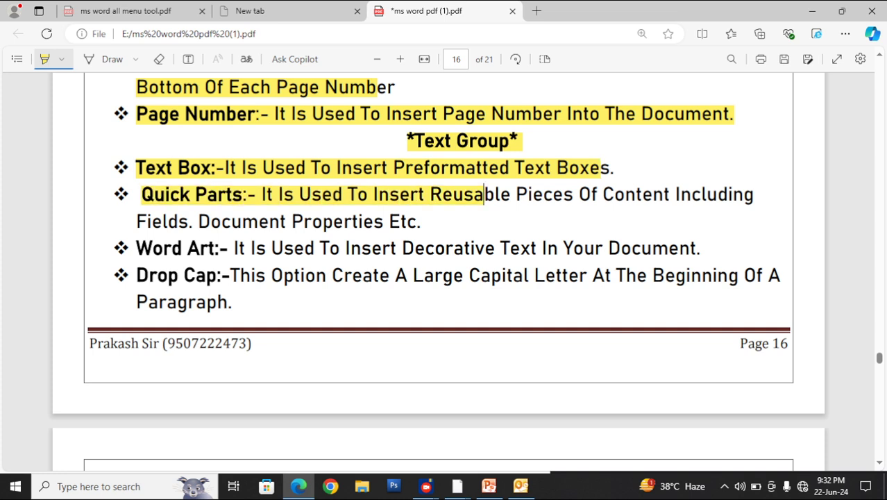
drag(136, 248, 603, 247)
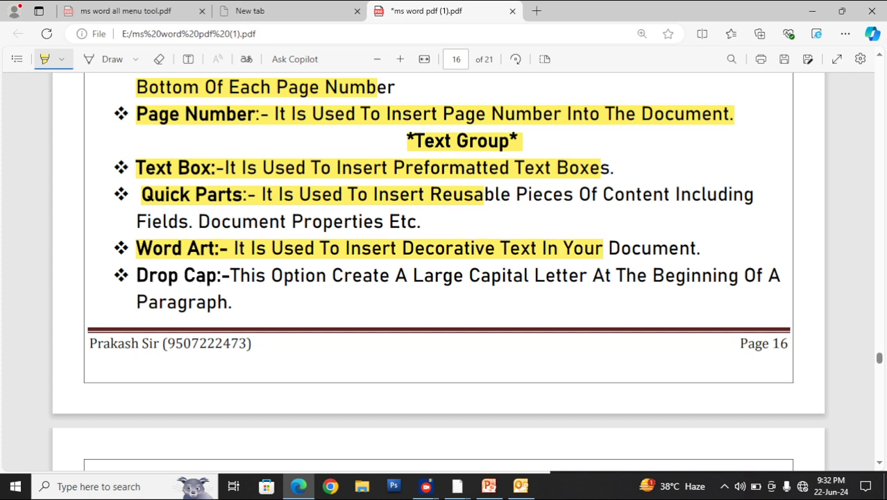
drag(136, 275, 762, 275)
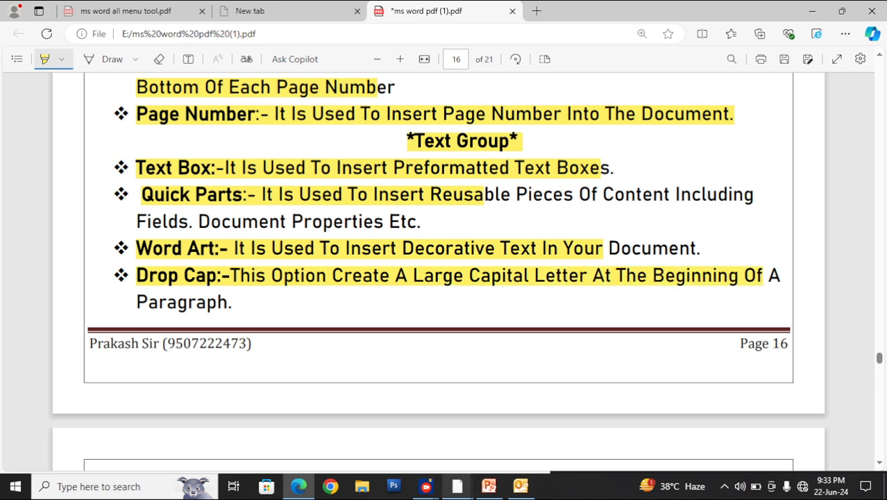
- Switch to Word's Document4, enter "jhjhg" to preview the In margin drop cap on it, and return to the PDF
click(458, 486)
click(527, 434)
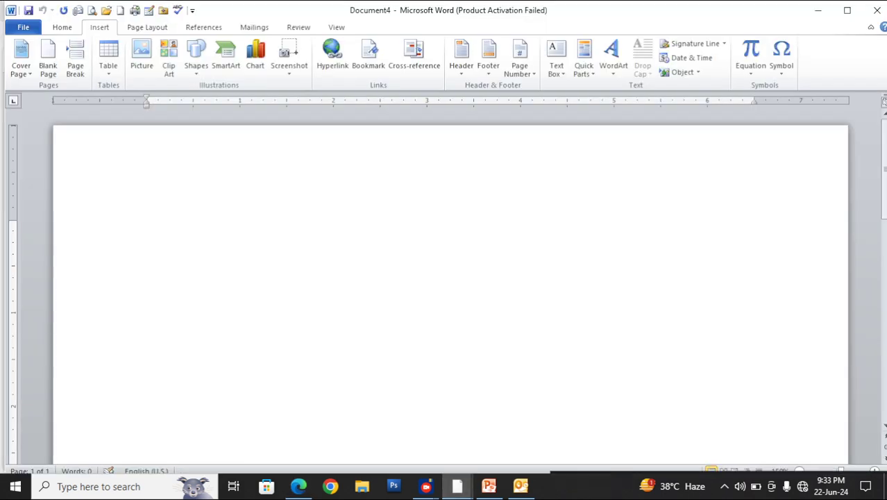
text(jhjhg)
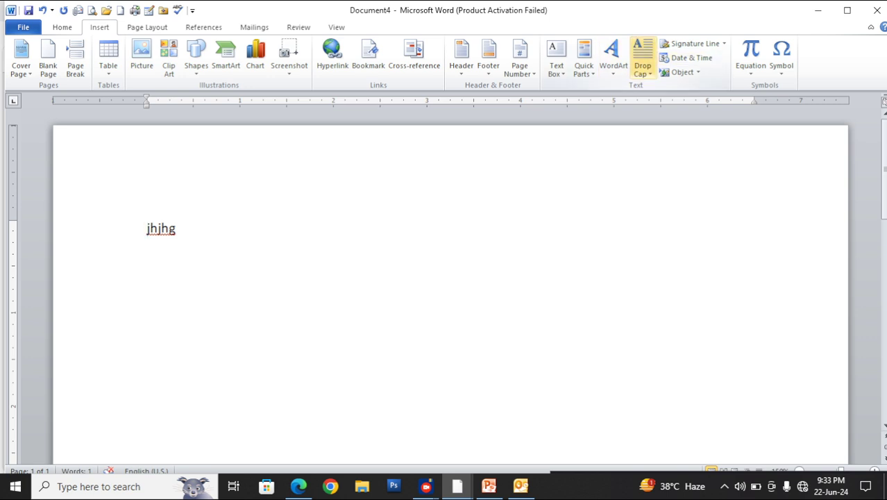
click(643, 62)
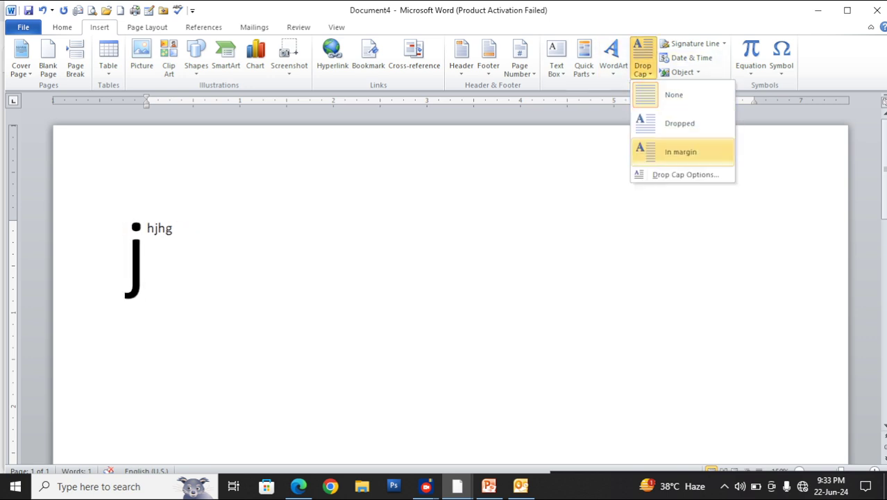
click(583, 236)
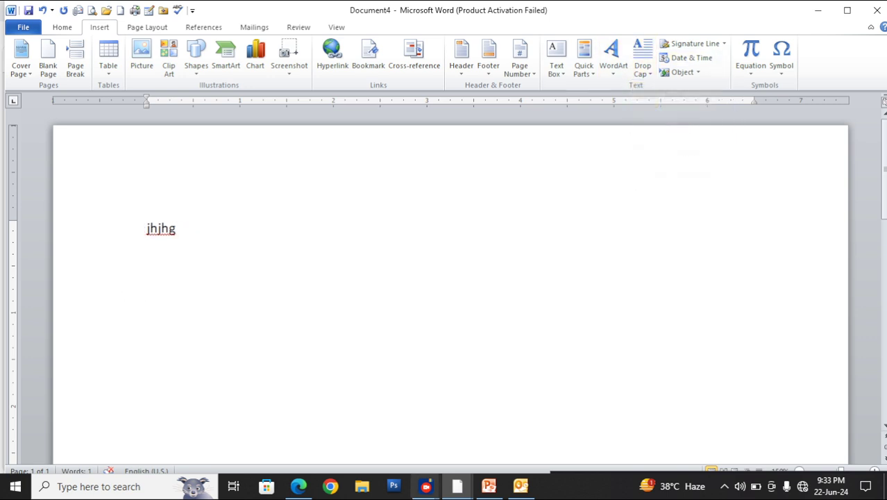
click(298, 486)
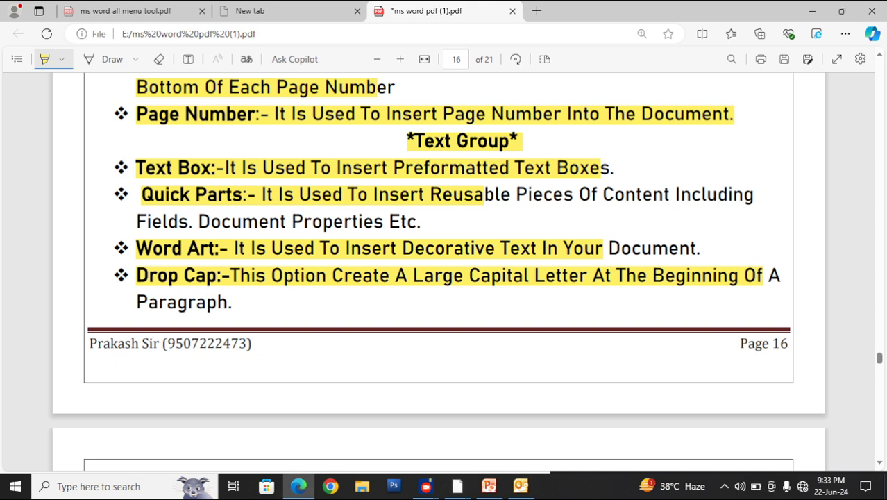
- Highlight the Signature Line, Date & Time and Object entries and the Symbols Group heading with its Equation and Symbol entries on page 17
scroll(437, 275, down, 6)
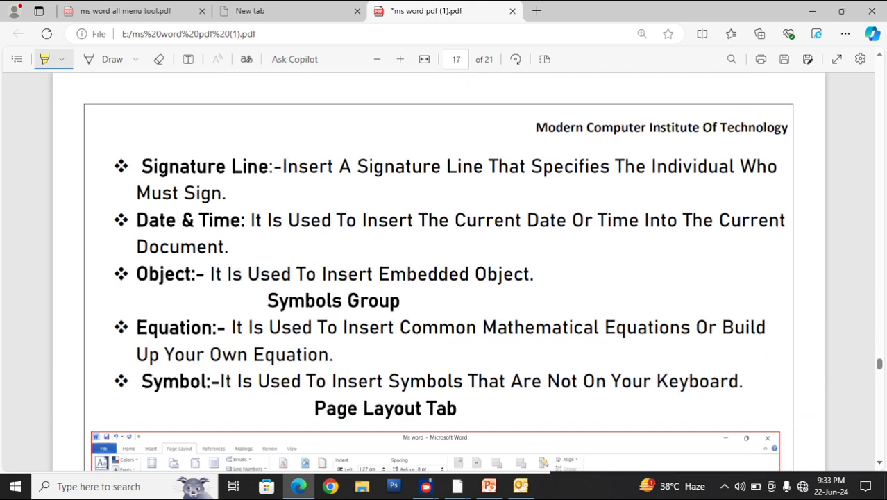
mouse_move(141, 166)
mouse_down()
mouse_move(730, 167)
mouse_move(221, 193)
mouse_up()
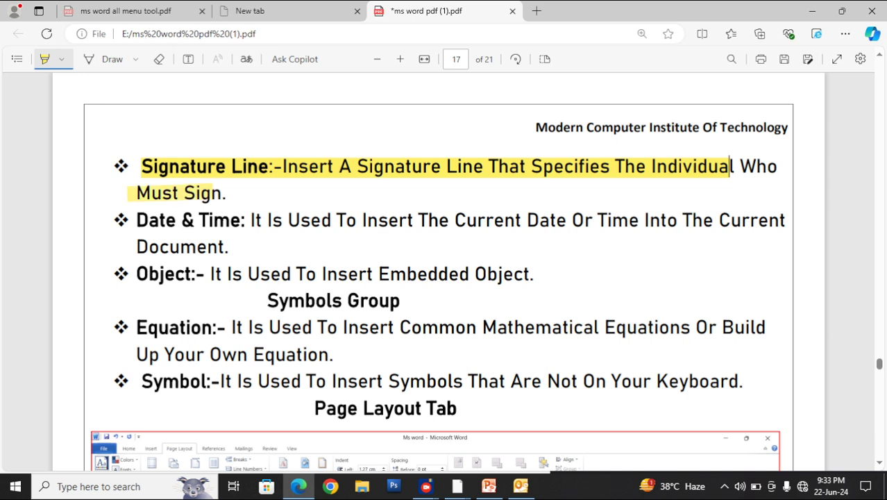
drag(136, 220, 743, 220)
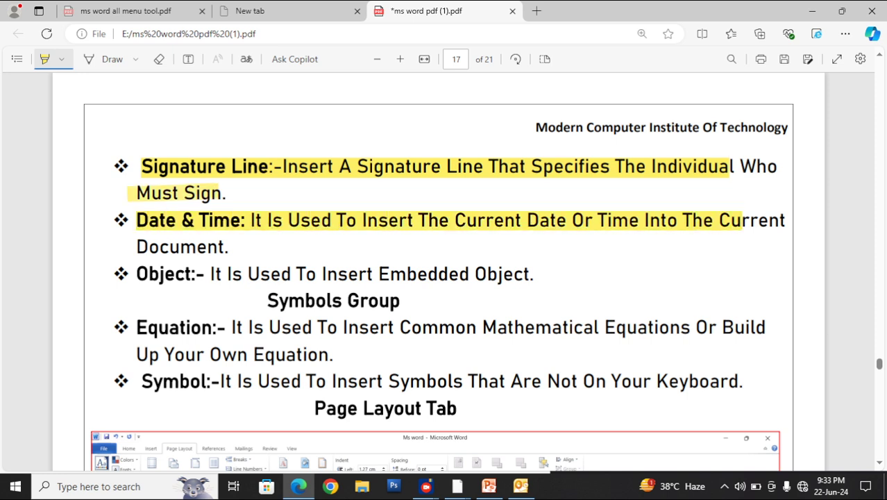
drag(149, 246, 224, 246)
drag(136, 273, 538, 274)
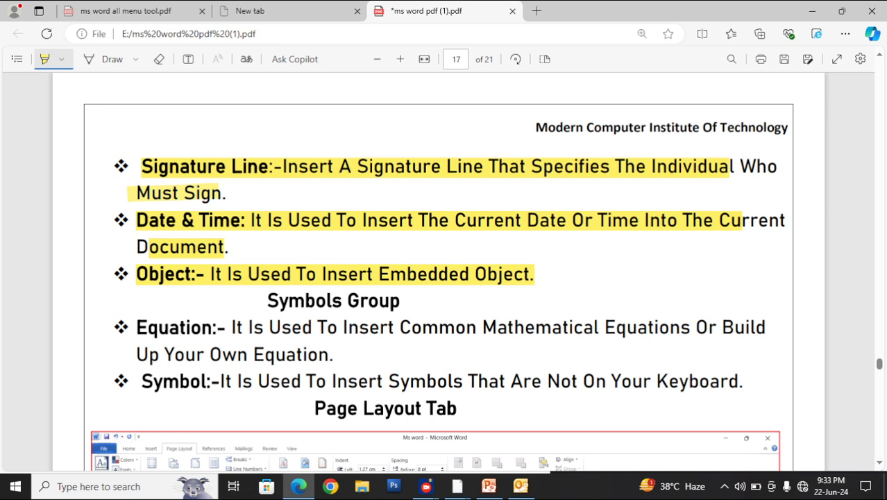
drag(136, 327, 509, 327)
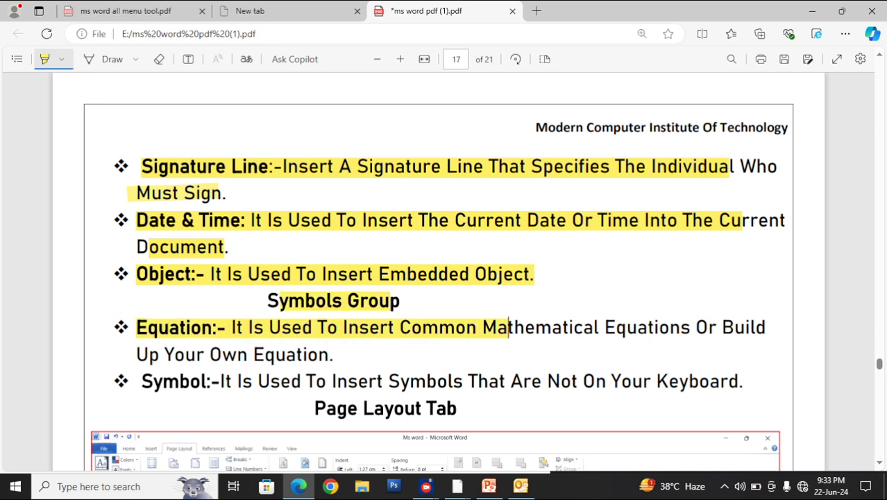
mouse_move(139, 381)
mouse_down()
mouse_move(241, 381)
mouse_move(447, 409)
mouse_move(729, 381)
mouse_up()
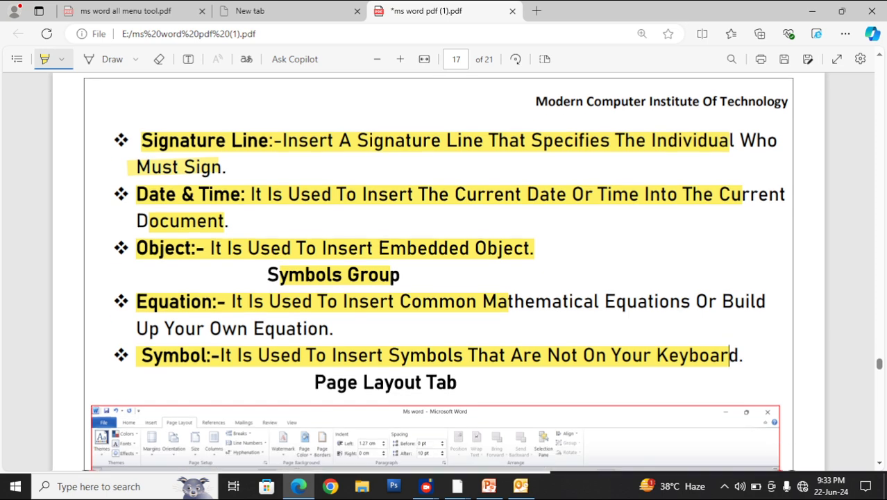
- Switch to Word's Document3 to view the page layout options, and return to the Page Layout Tab section of the PDF
scroll(437, 274, down, 3)
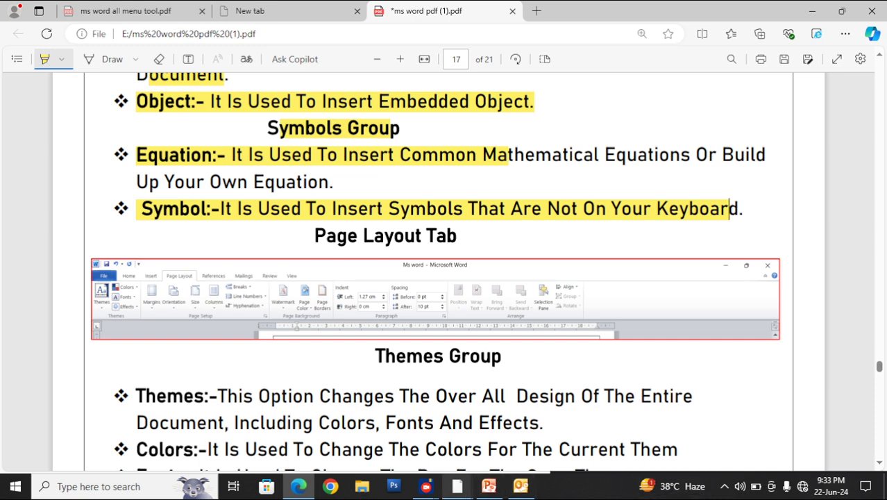
click(457, 486)
click(390, 432)
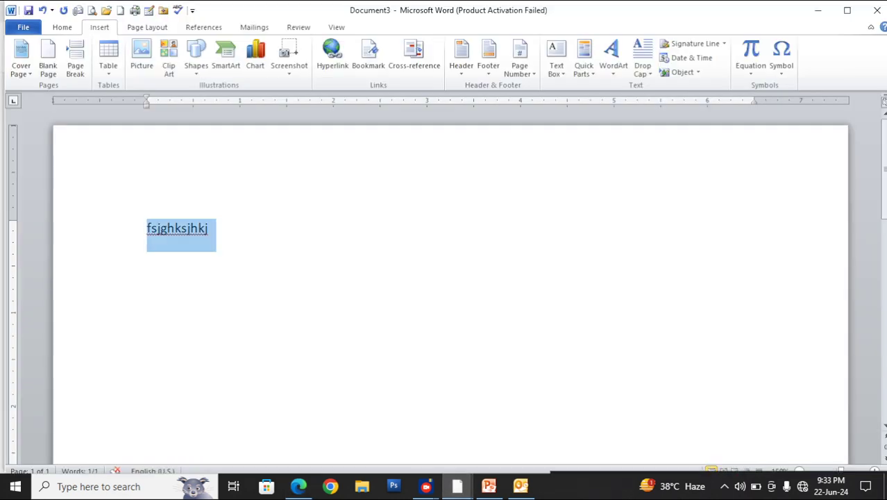
click(147, 27)
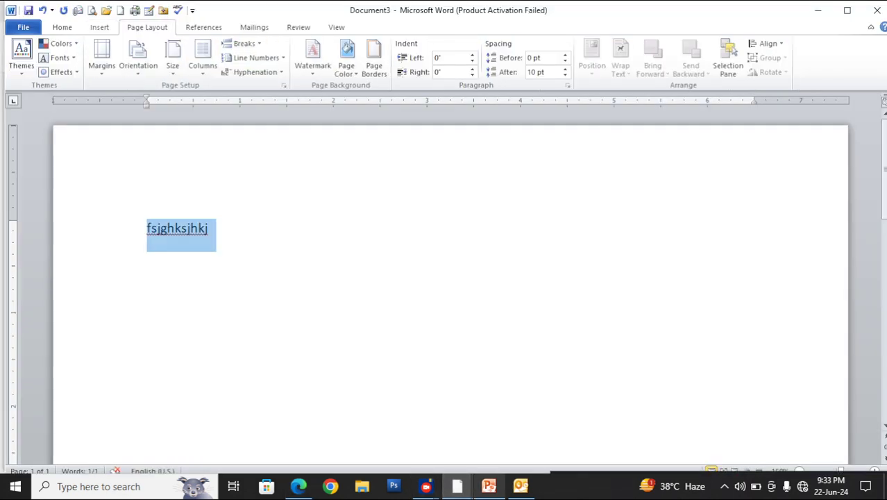
click(297, 486)
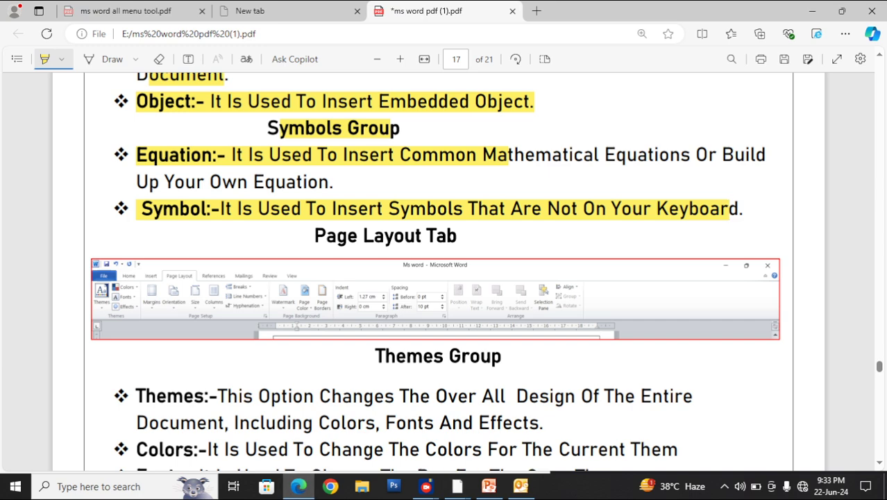
- Highlight the Page Layout Tab and Themes Group headings and the Themes, Colors, Fonts and Effects entries
drag(305, 231, 490, 232)
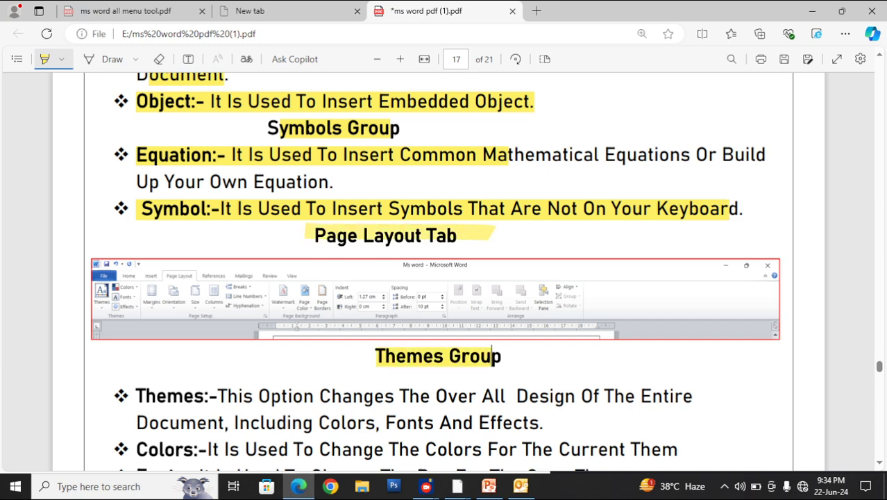
drag(142, 395, 477, 395)
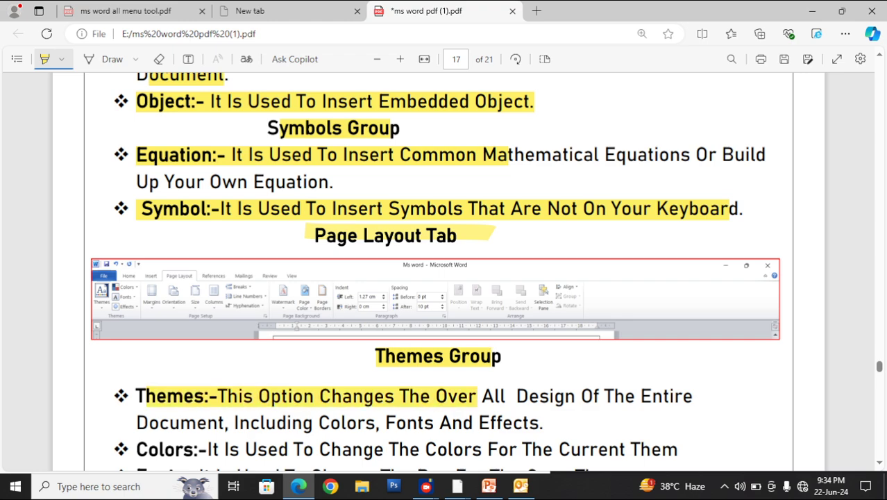
scroll(477, 396, down, 4)
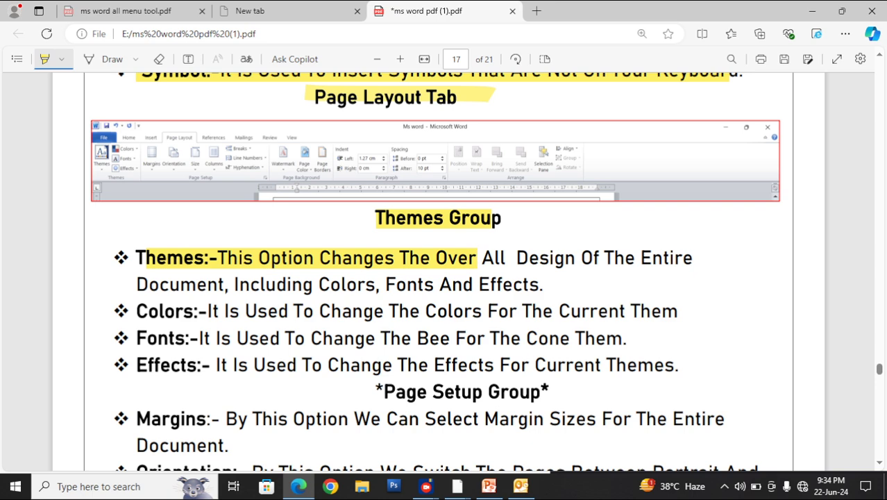
drag(136, 311, 661, 311)
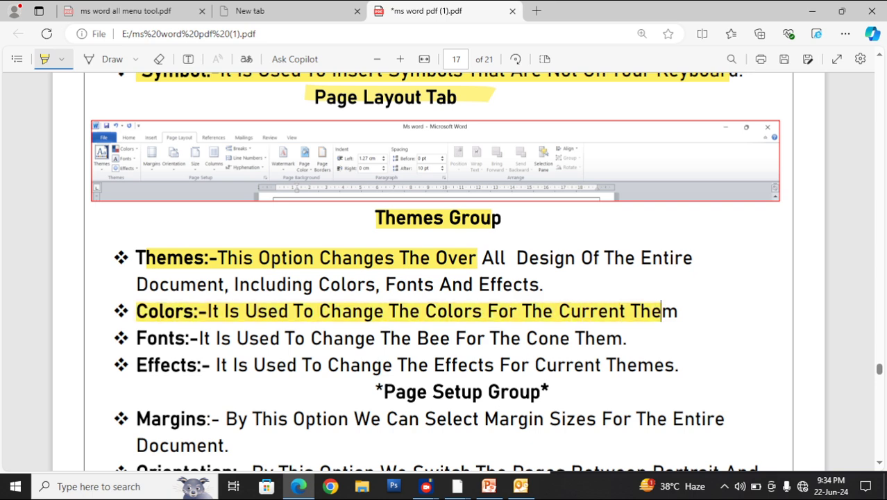
drag(136, 338, 485, 338)
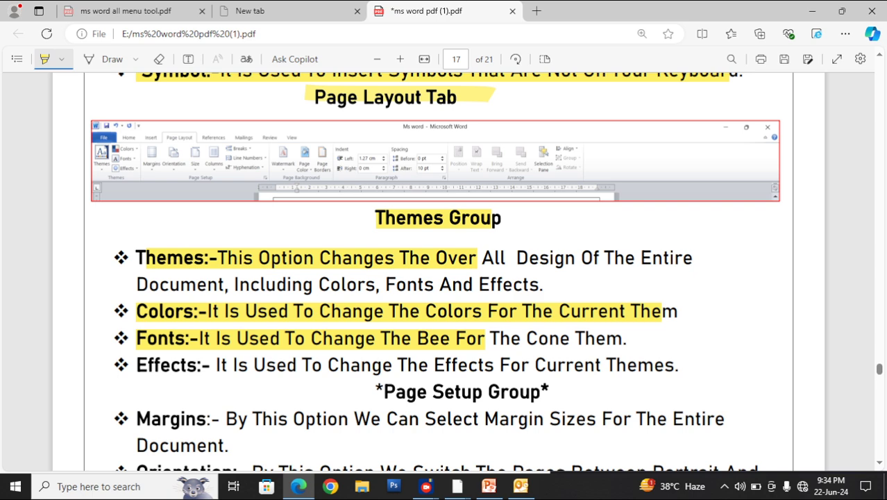
drag(216, 365, 665, 364)
- Highlight the Page Setup Group heading, the Margins description and both lines of the Orientation entry
drag(376, 392, 550, 391)
drag(225, 419, 724, 418)
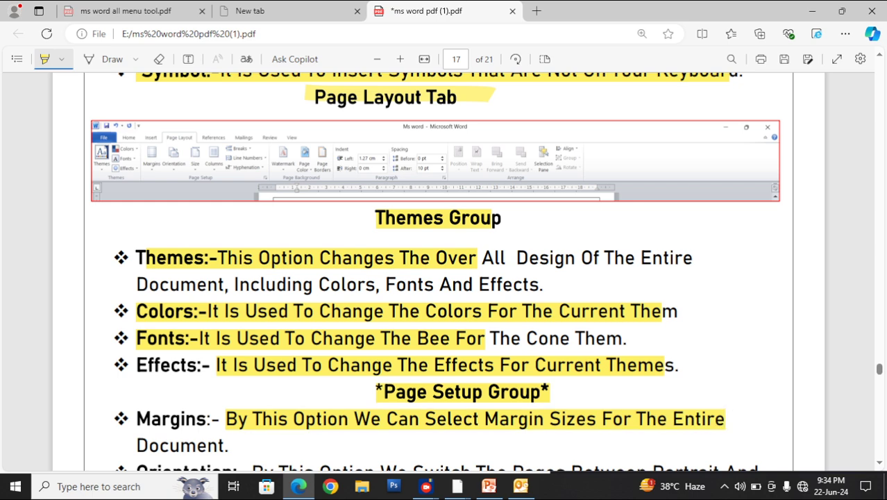
scroll(725, 419, down, 3)
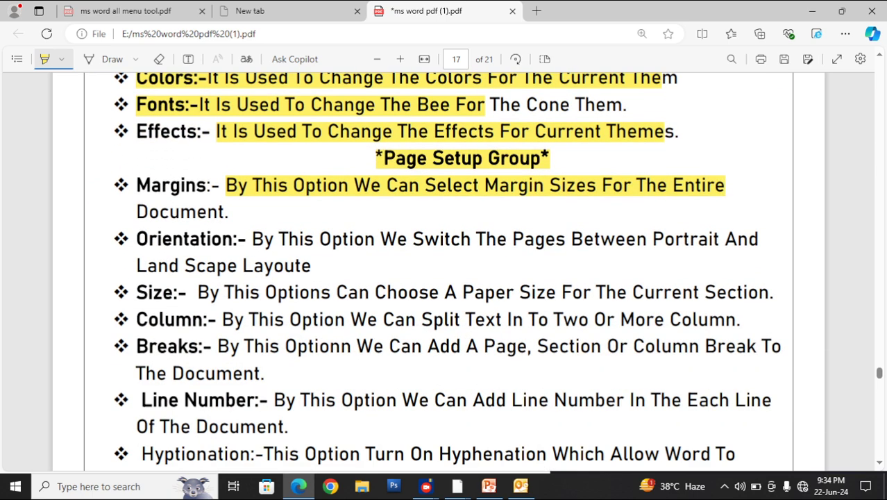
drag(136, 238, 628, 239)
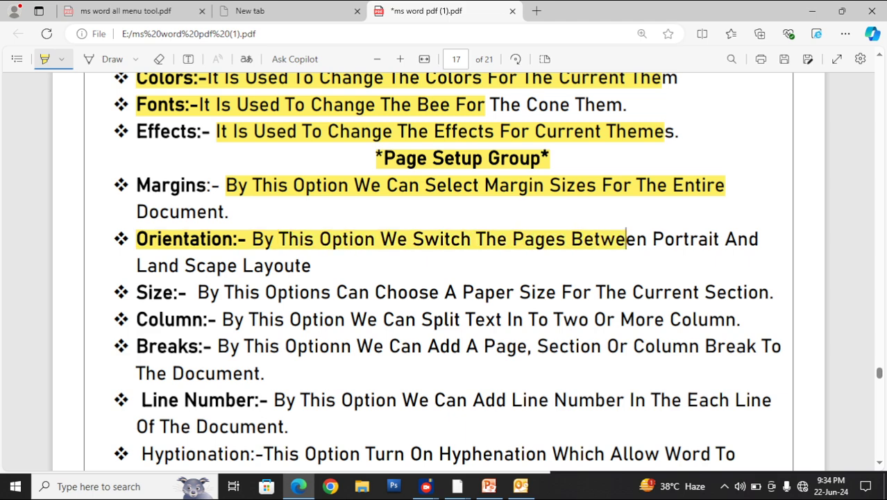
drag(136, 265, 283, 265)
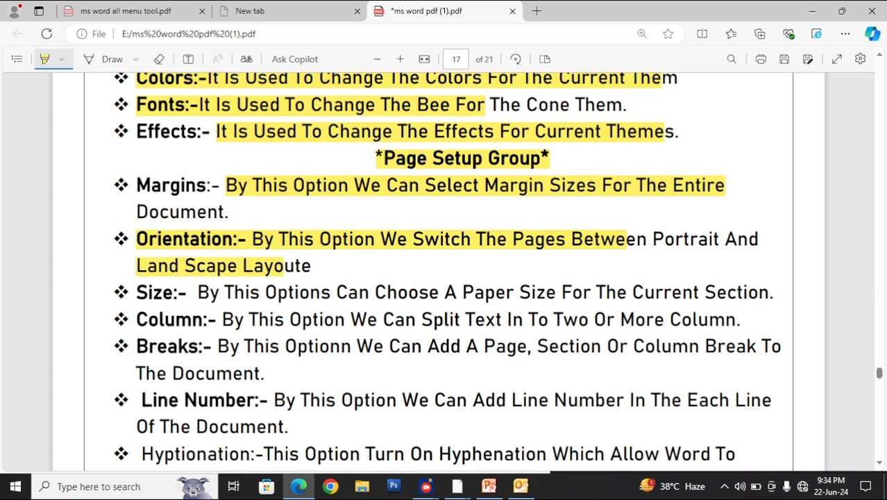
- Highlight the Size, Column and Breaks entries and the Line Number description in the Page Setup Group
mouse_move(136, 292)
mouse_down()
mouse_move(288, 293)
mouse_move(416, 319)
mouse_move(496, 292)
mouse_move(760, 292)
mouse_up()
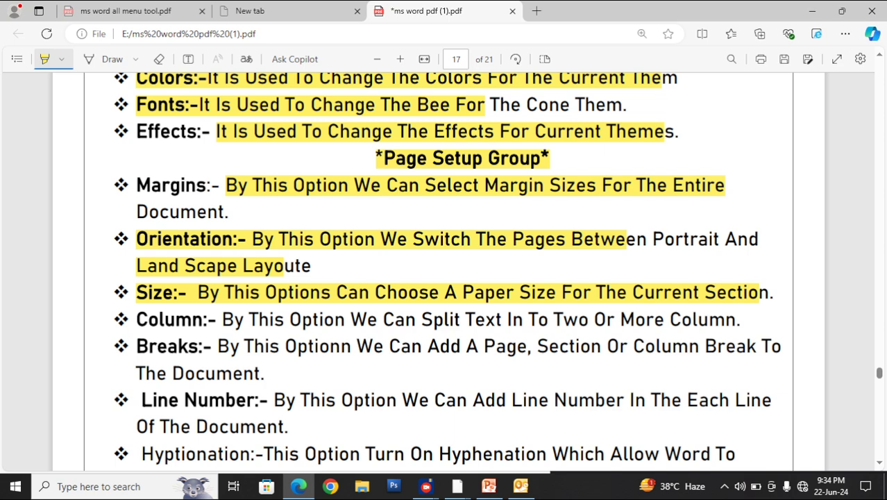
drag(136, 320, 653, 319)
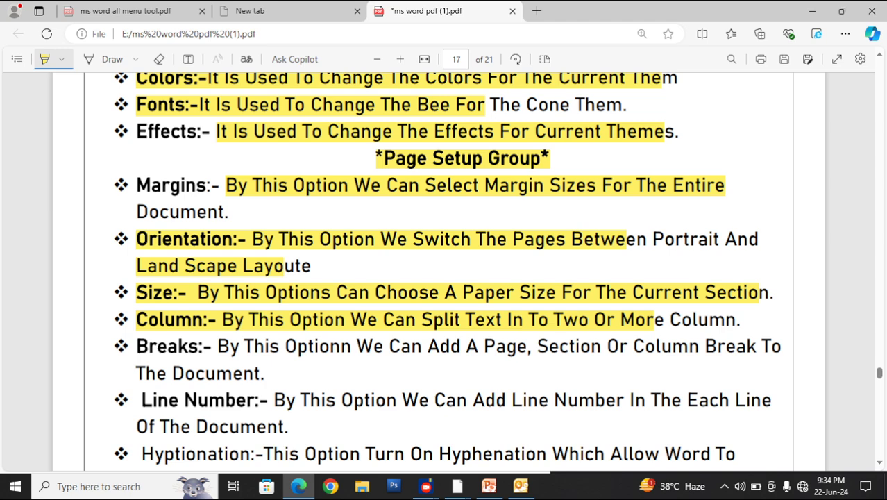
drag(136, 346, 689, 345)
mouse_move(136, 426)
mouse_down()
mouse_move(283, 426)
mouse_move(335, 400)
mouse_move(505, 400)
mouse_move(296, 400)
mouse_up()
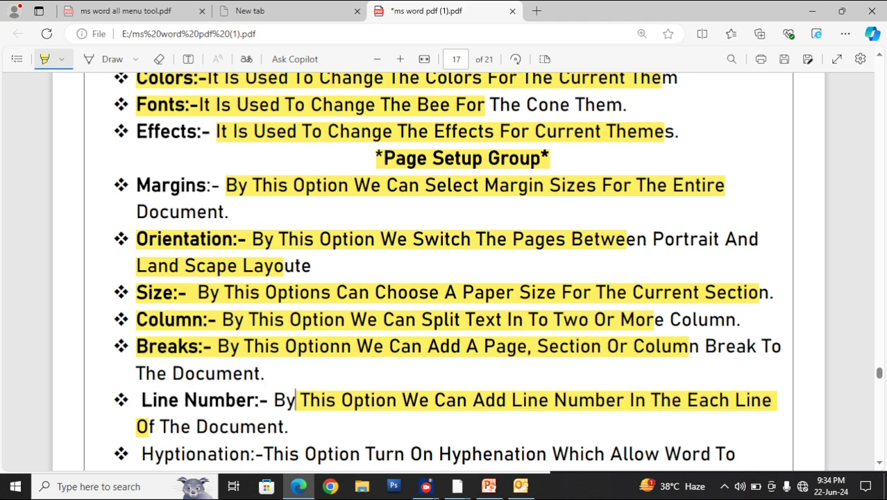
- Highlight the Watermark, Page Color and Page Border entries at the start of page 18
scroll(444, 271, down, 3)
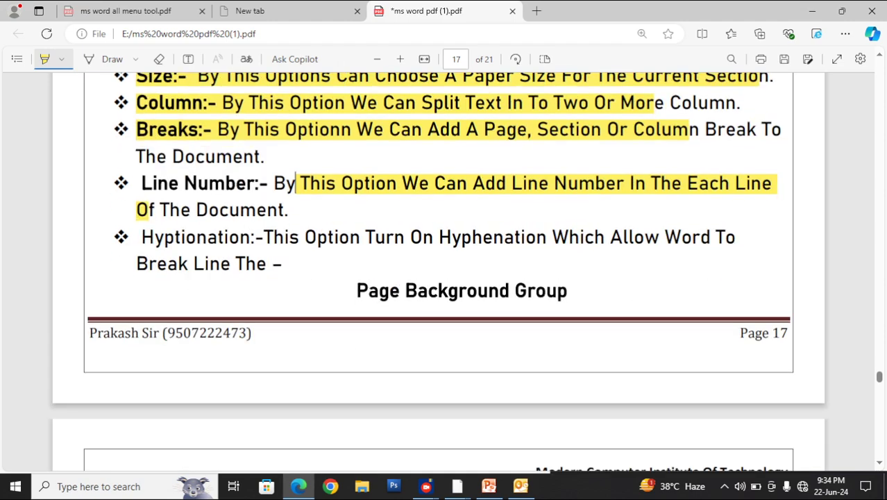
scroll(295, 183, down, 4)
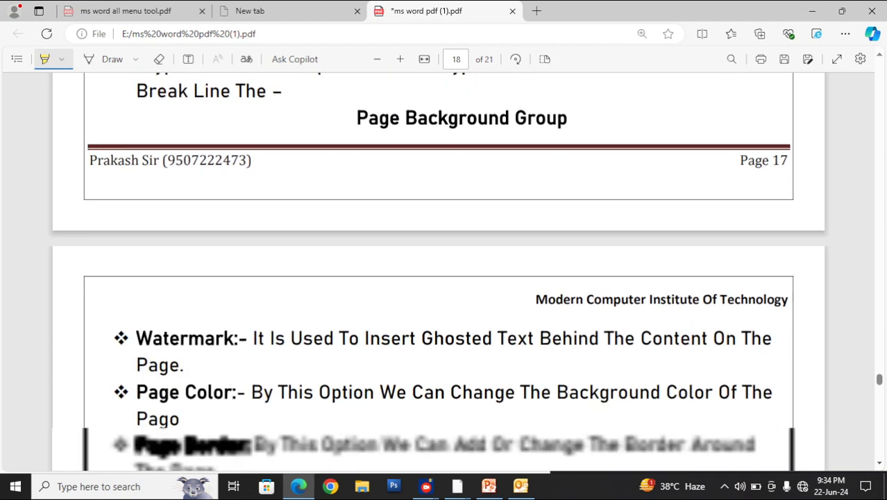
drag(137, 234, 773, 233)
drag(137, 288, 742, 288)
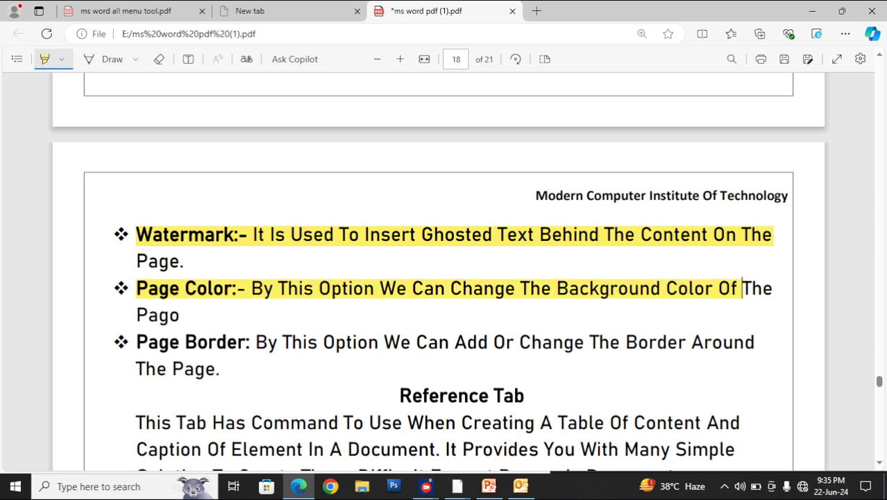
drag(137, 341, 722, 341)
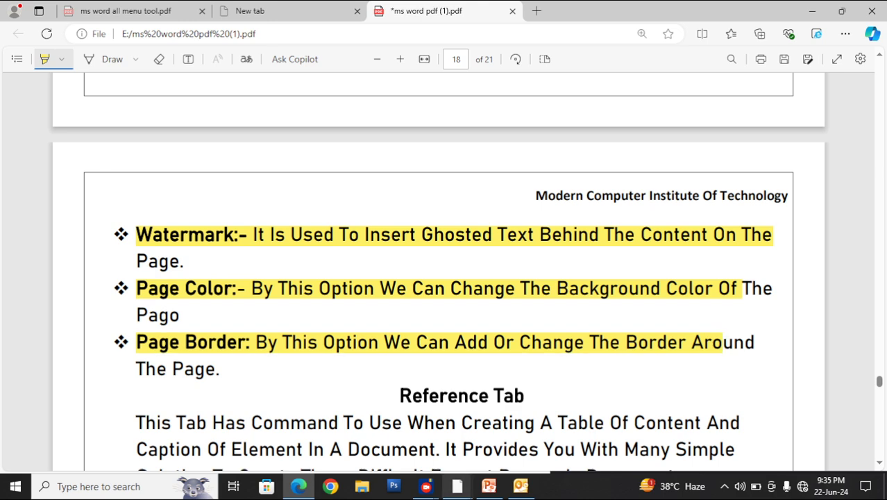
- Switch to the Word document, select all its text and bring up the References commands
mouse_move(457, 486)
click(386, 427)
key(ctrl+a)
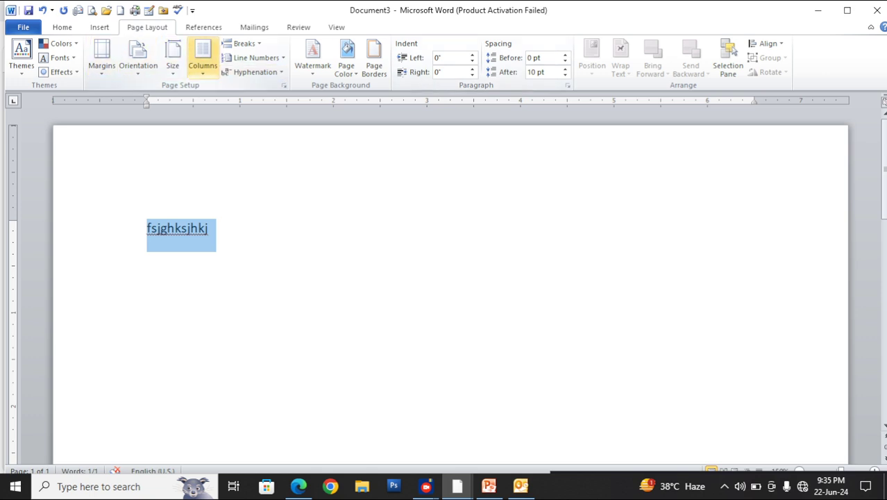
click(203, 27)
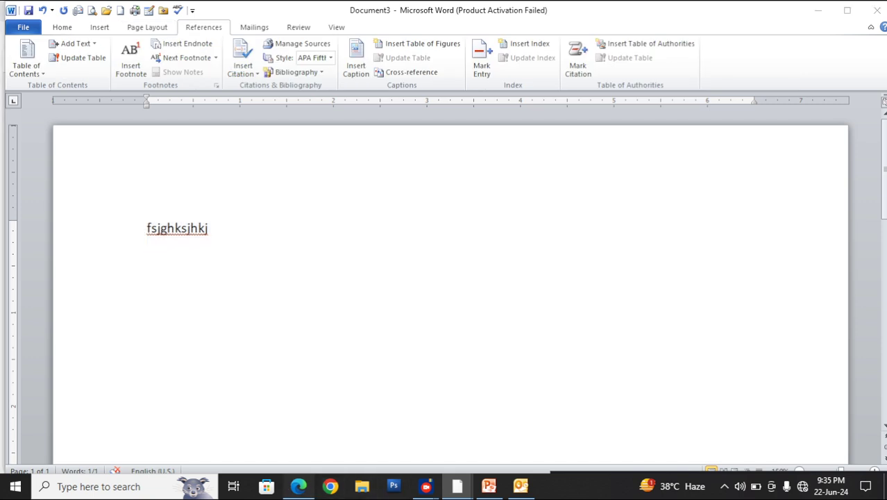
- Return to the PDF in Edge and highlight the Reference Tab and Table Of Content Group headings plus the Table Of Content, Add Text and Update Table entries
click(298, 486)
drag(400, 395, 526, 395)
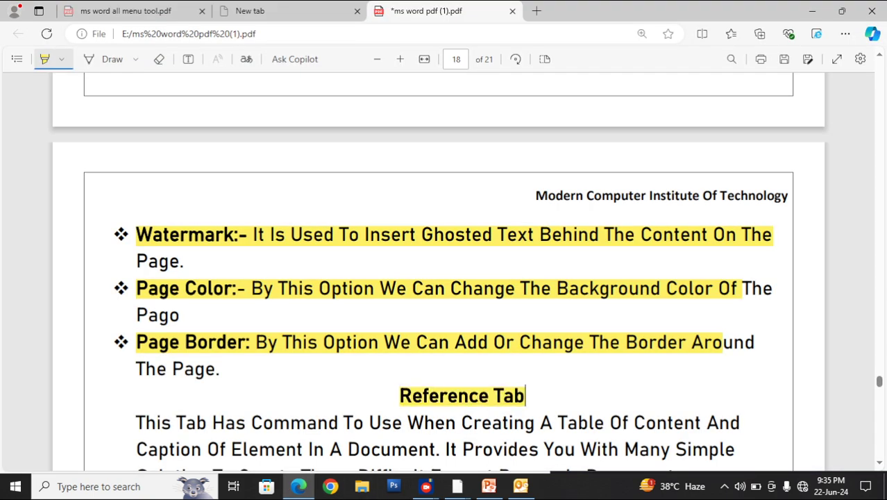
scroll(444, 278, down, 5)
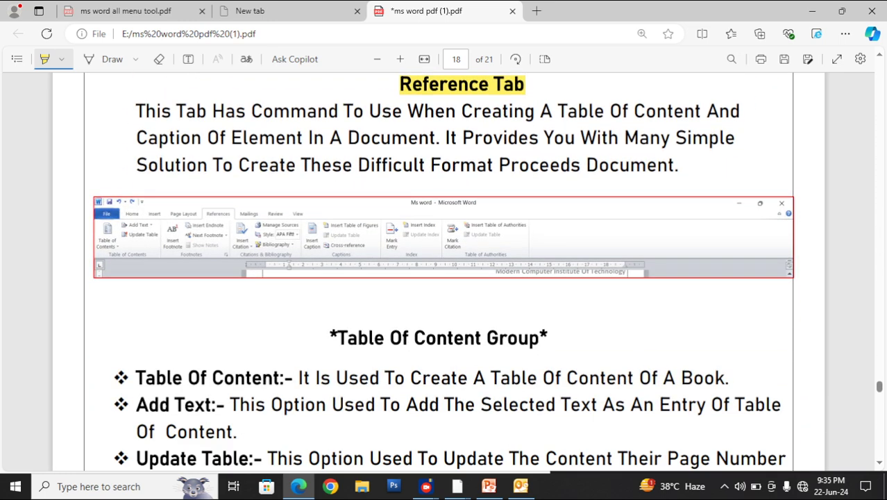
drag(338, 338, 554, 338)
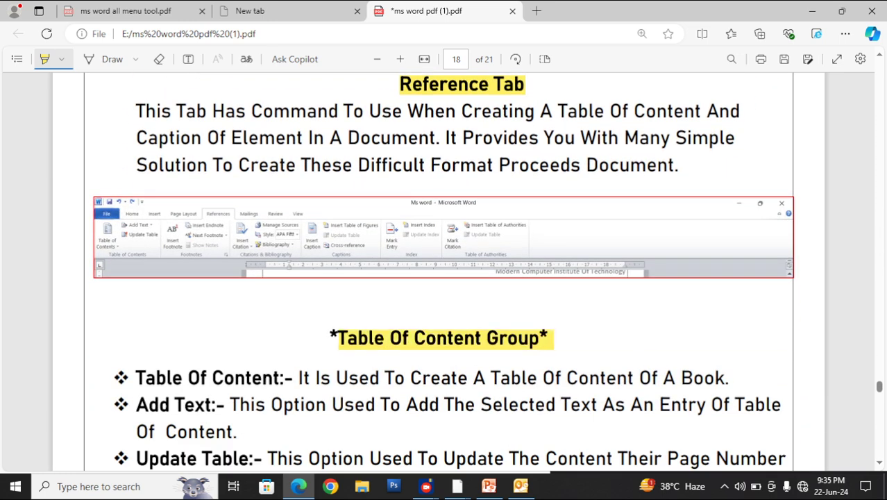
drag(113, 377, 726, 377)
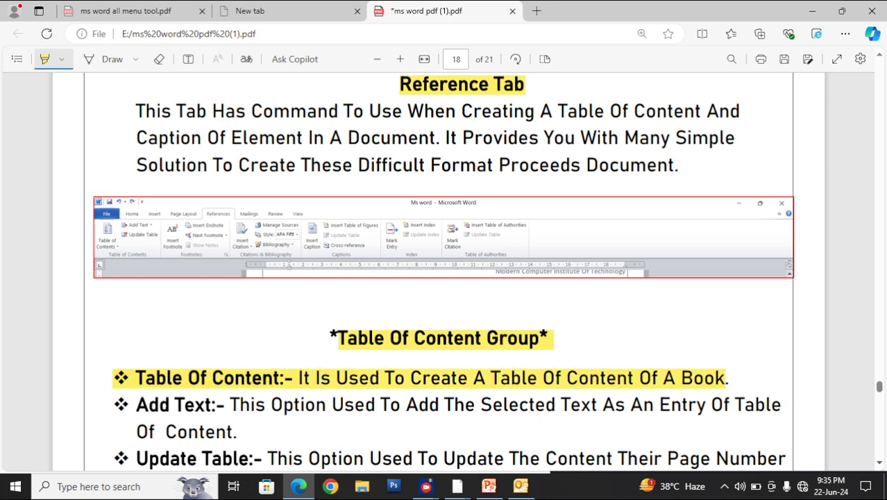
scroll(444, 270, down, 3)
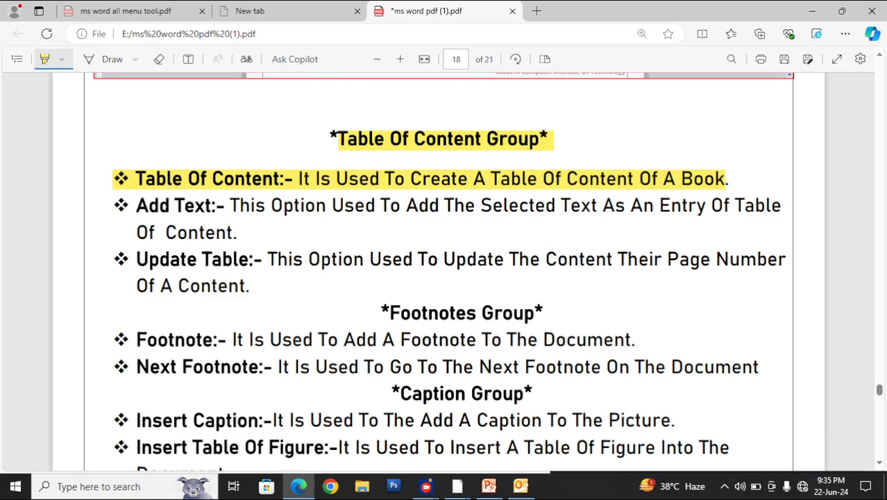
drag(137, 205, 756, 206)
drag(136, 259, 758, 259)
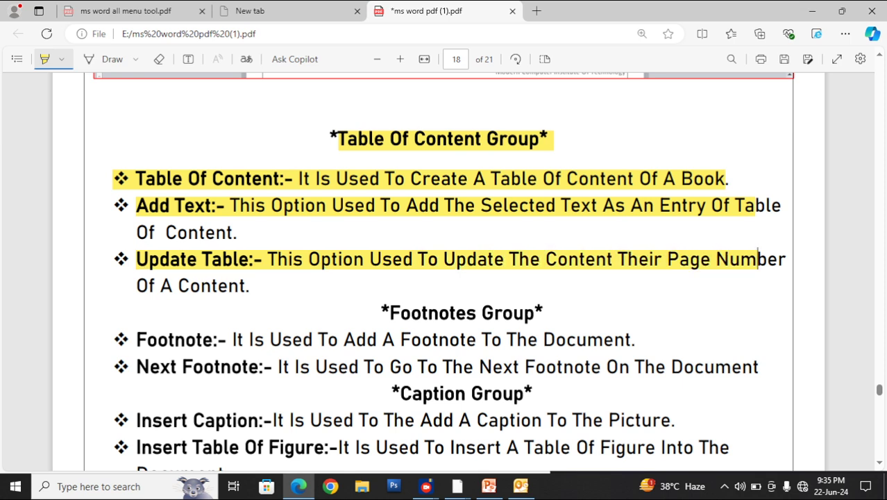
- Highlight the Footnotes Group heading and its Footnote and Next Footnote entries
drag(390, 312, 534, 312)
drag(136, 340, 632, 340)
drag(136, 366, 759, 366)
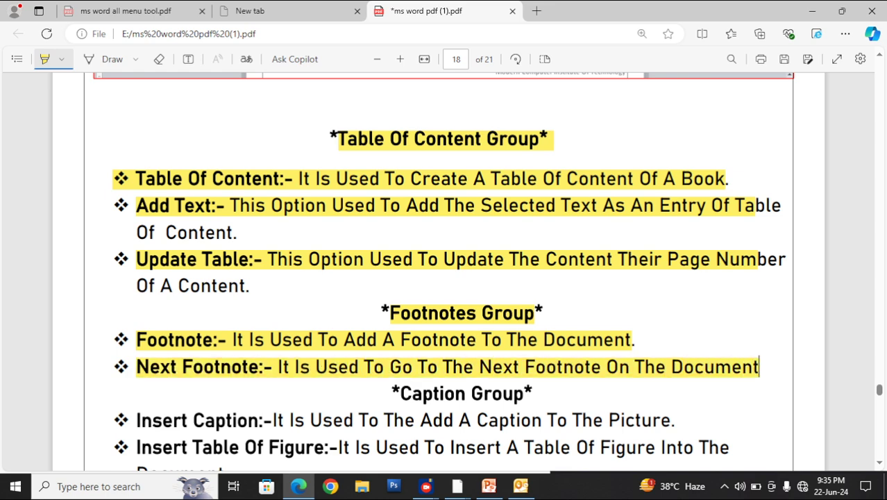
- Highlight the Caption Group heading, the Insert Caption entry and the first line of the Insert Table Of Figure entry
scroll(760, 366, down, 3)
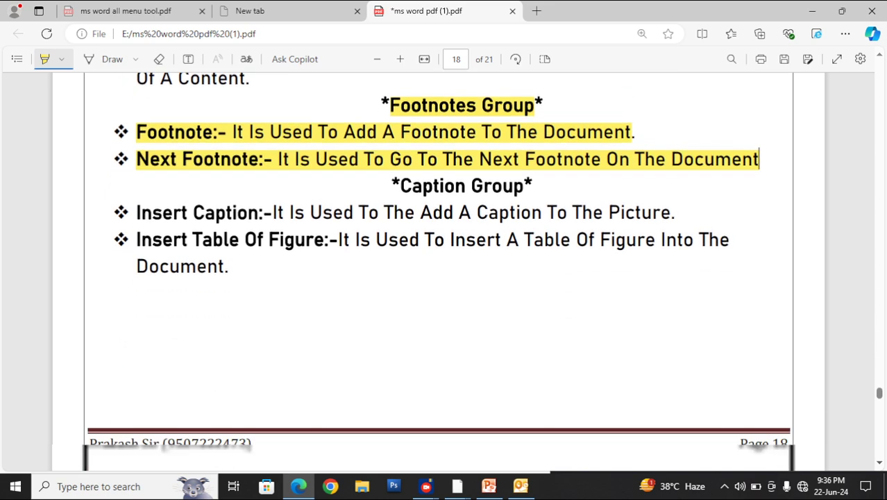
drag(390, 185, 514, 185)
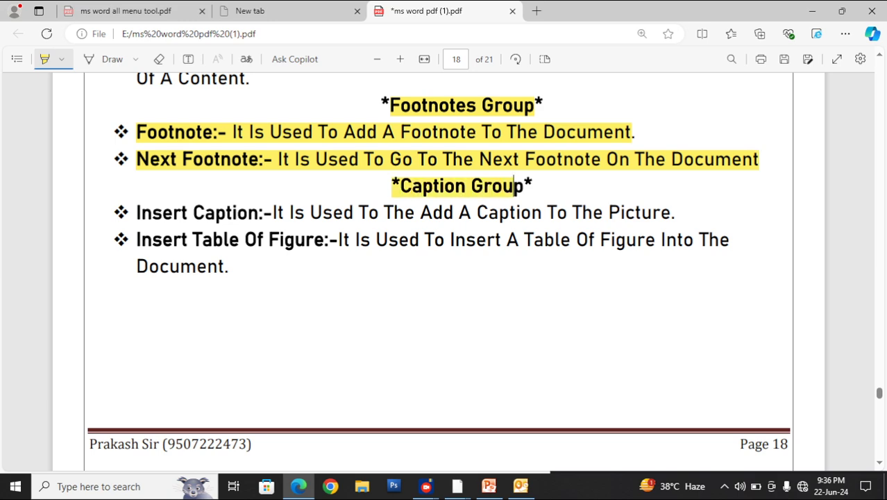
drag(137, 213, 225, 213)
drag(308, 213, 671, 212)
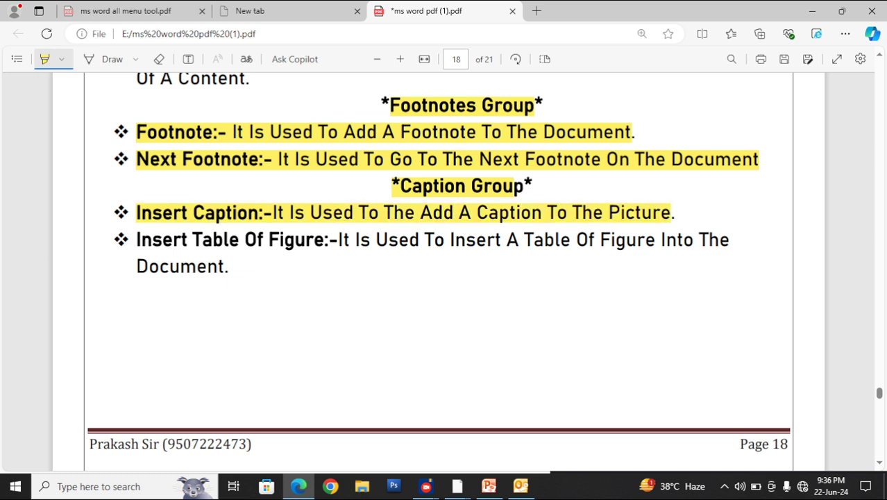
drag(136, 238, 735, 240)
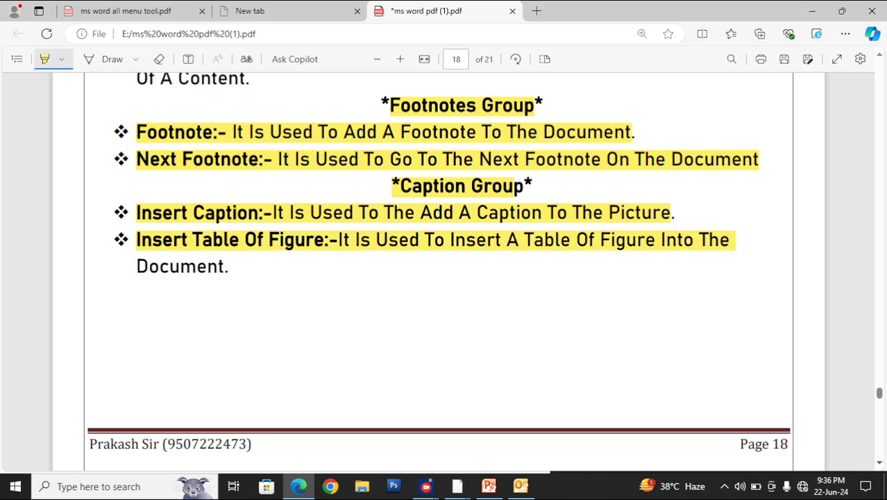
- Highlight the Mailings Tab and Create Group headings on page 19 and the Envelope and Level labels
scroll(445, 271, down, 8)
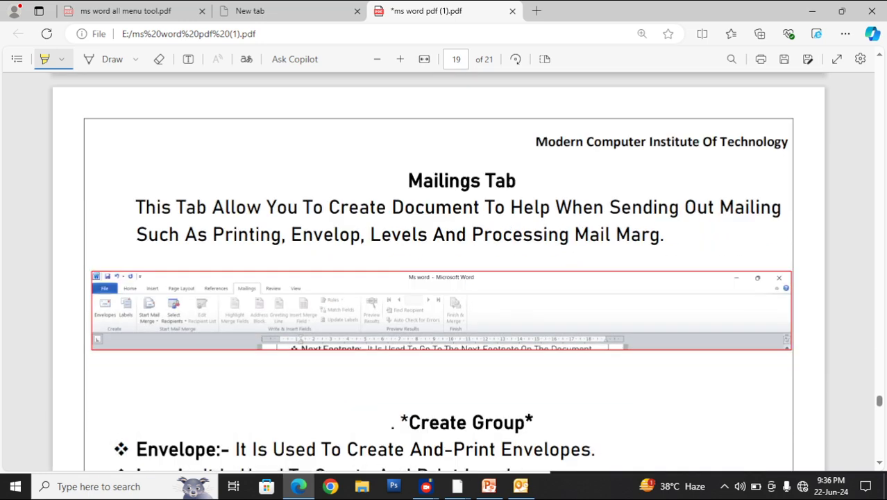
drag(408, 180, 521, 180)
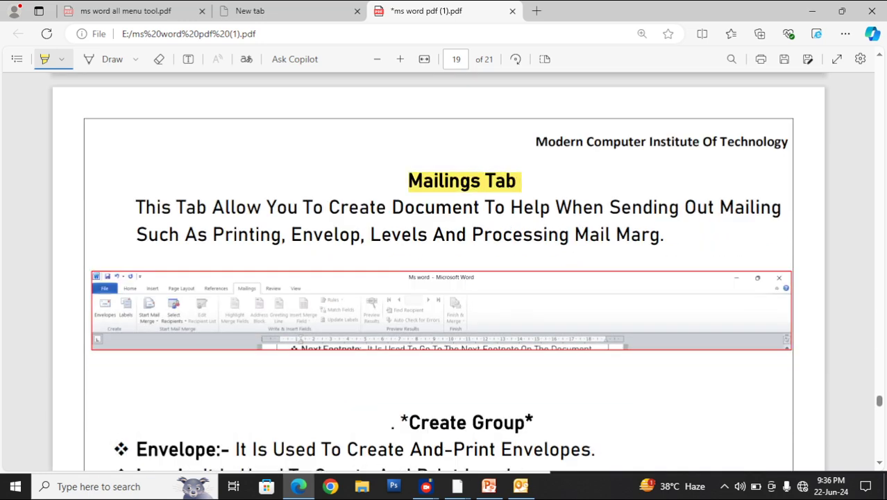
scroll(445, 271, down, 3)
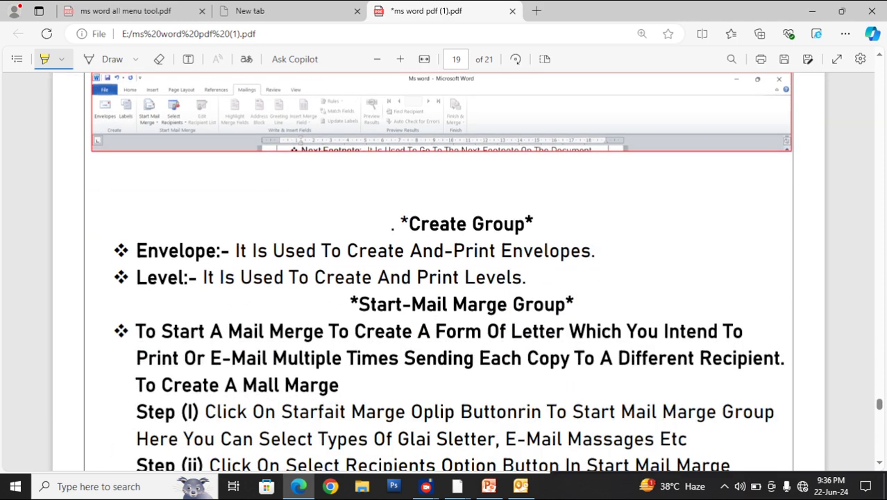
drag(409, 223, 526, 223)
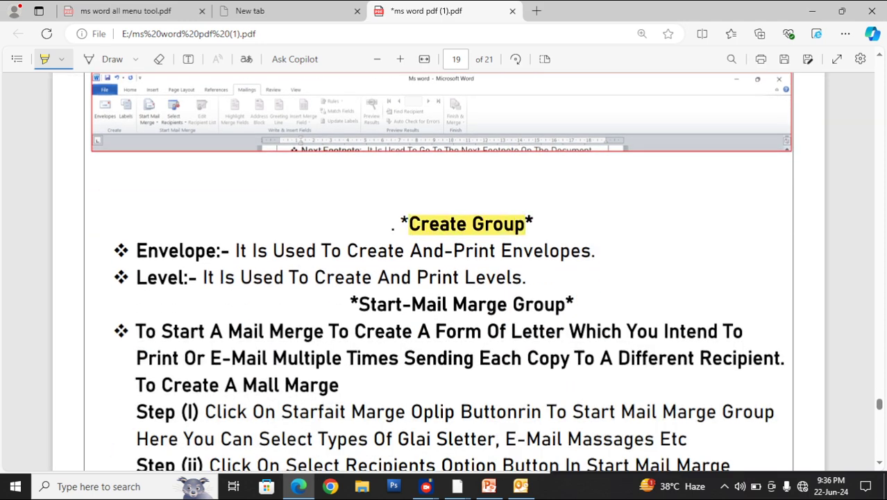
drag(137, 251, 216, 251)
drag(137, 277, 221, 277)
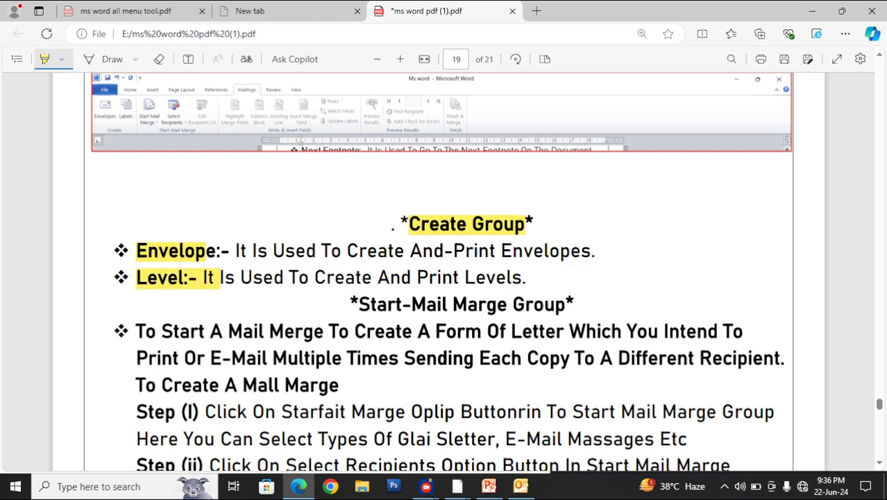
- Highlight the Review Tab heading on page 20, the first Spelling and grammar (F7) line, and the green and red underline notes
scroll(221, 277, down, 10)
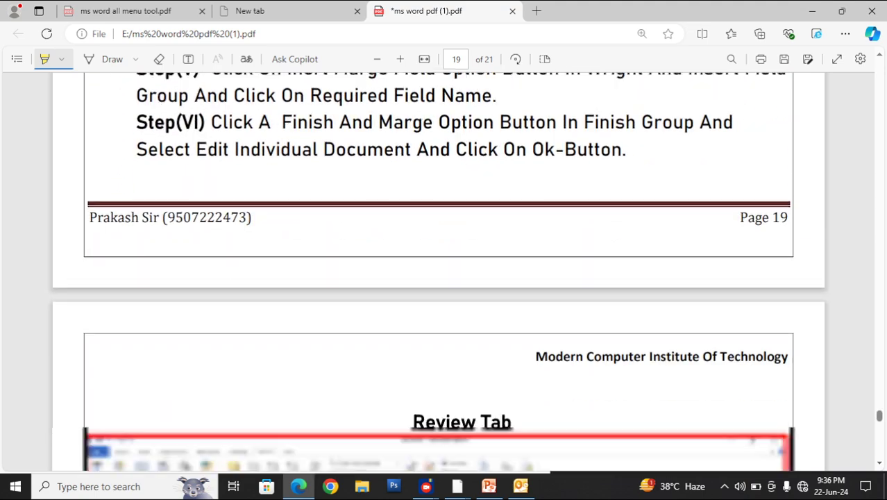
scroll(439, 270, down, 4)
drag(413, 162, 517, 163)
mouse_move(136, 336)
mouse_down()
mouse_move(295, 363)
mouse_move(352, 336)
mouse_move(734, 336)
mouse_up()
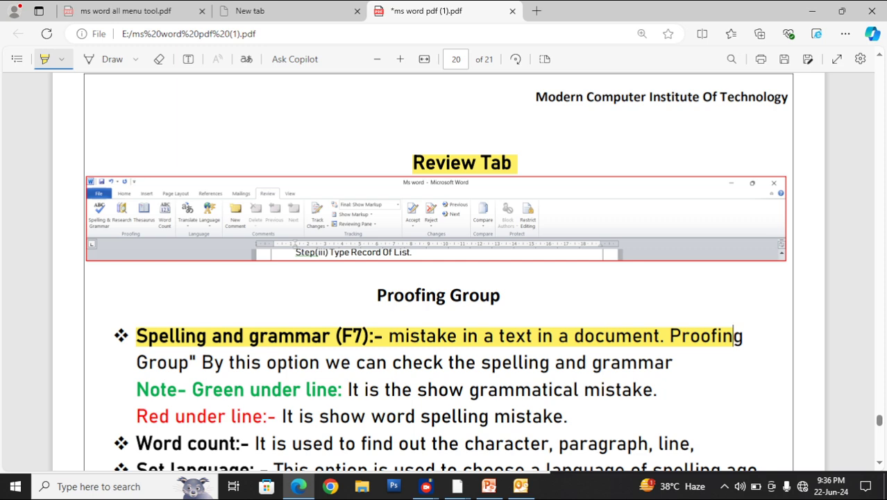
drag(191, 389, 655, 389)
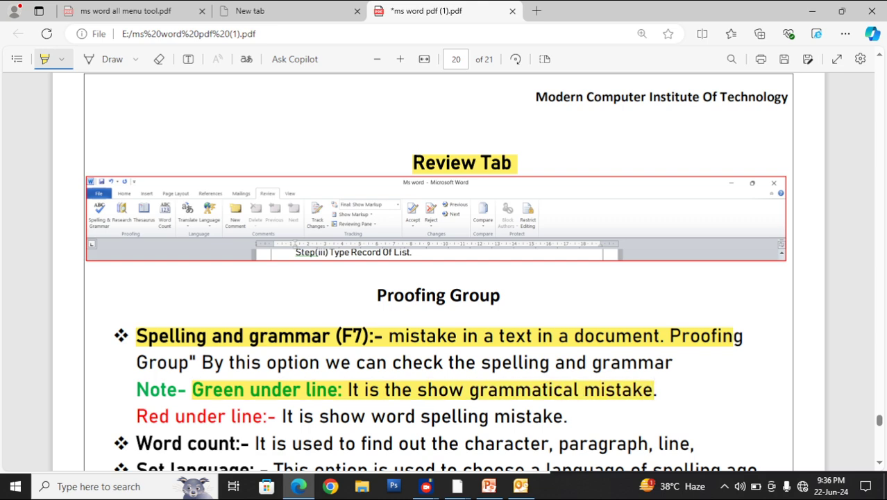
drag(136, 416, 564, 416)
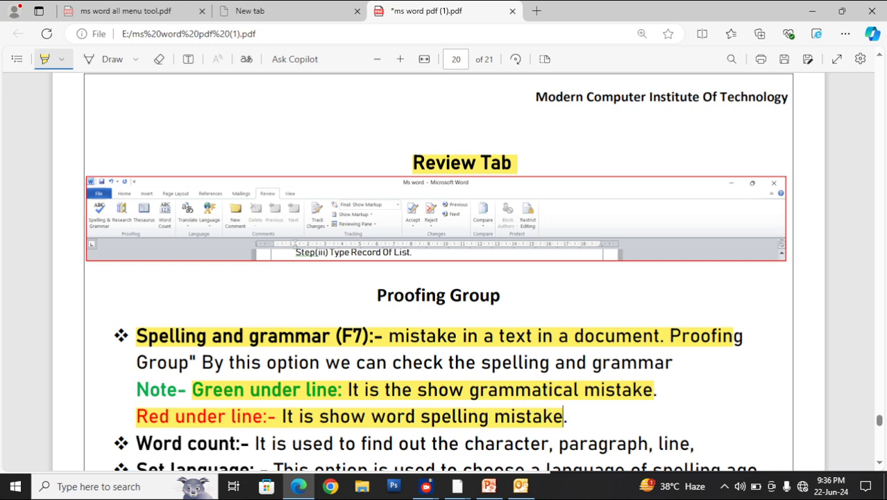
- Highlight the Word count entry and the first line of the Set language entry
scroll(444, 271, down, 4)
drag(112, 192, 695, 192)
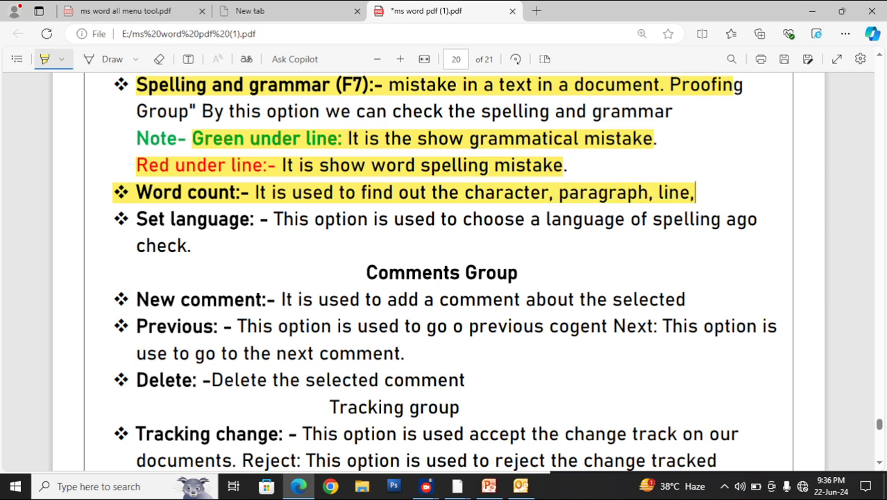
drag(136, 219, 718, 219)
- Highlight the Comments Group heading and its New comment, Previous and Delete entries
drag(365, 272, 515, 272)
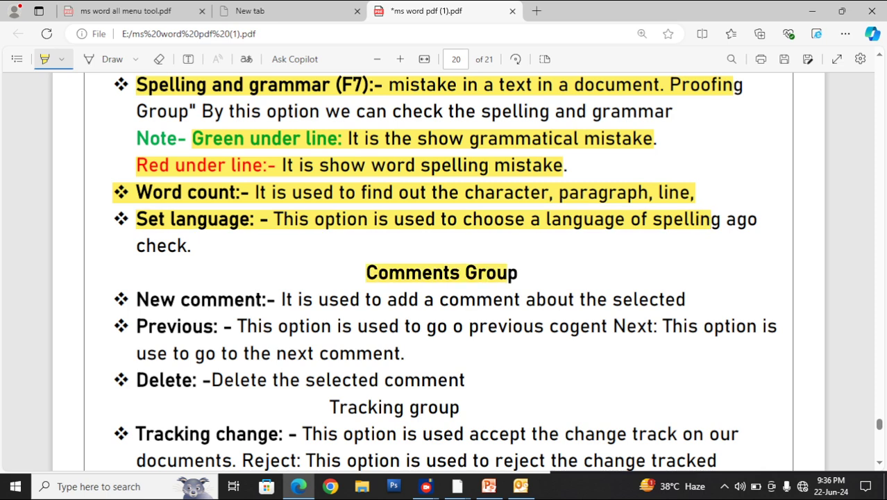
mouse_move(114, 299)
mouse_down()
mouse_move(365, 298)
mouse_move(480, 326)
mouse_move(560, 326)
mouse_move(597, 299)
mouse_move(685, 298)
mouse_up()
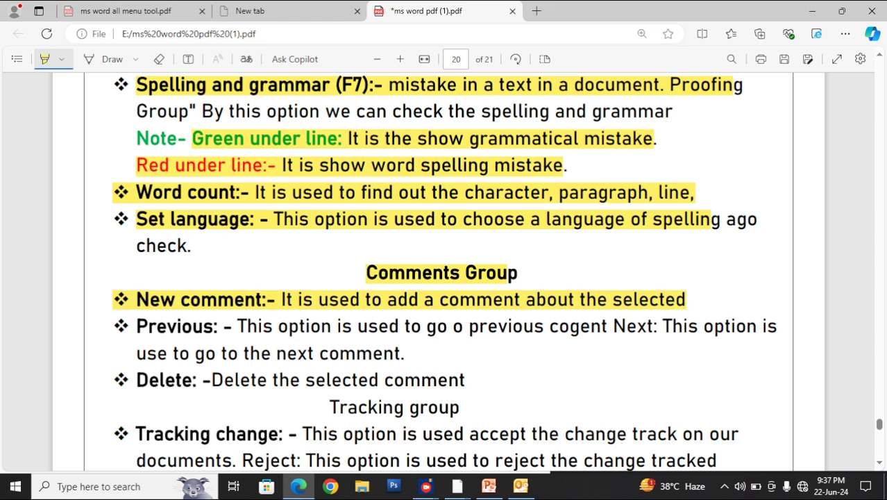
drag(136, 327, 777, 327)
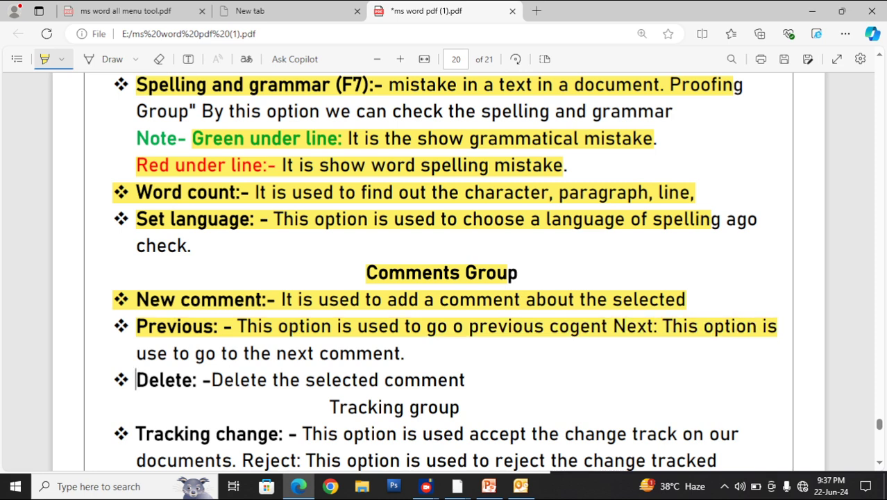
drag(136, 379, 450, 380)
- Highlight the Tracking group heading and the opening words of the description under View tab
drag(329, 407, 460, 407)
scroll(444, 278, down, 4)
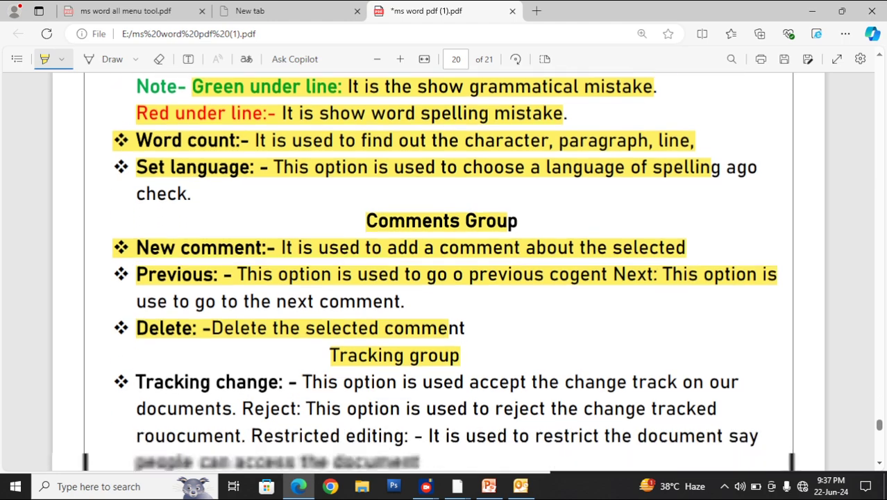
drag(136, 343, 314, 343)
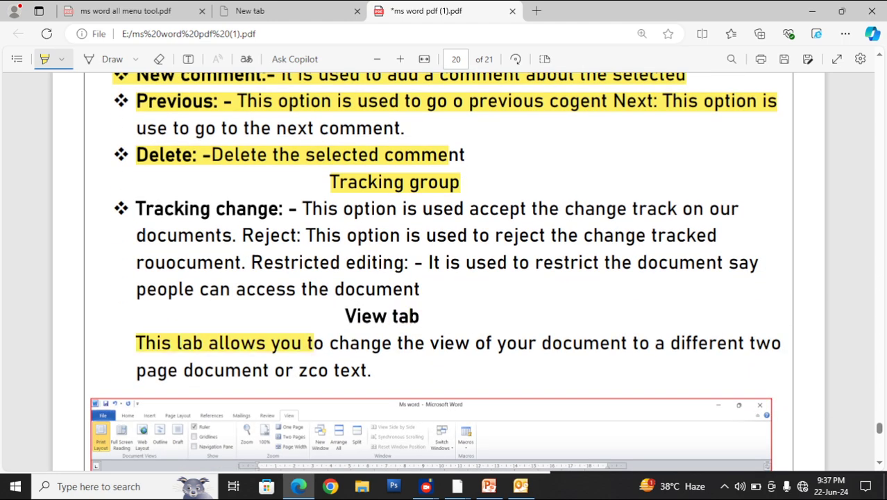
- Highlight the Document view Group heading, the Print layout entry, the Full Screen Reading, Web layout and Draft labels, and the Outlines description on page 21
scroll(425, 315, down, 10)
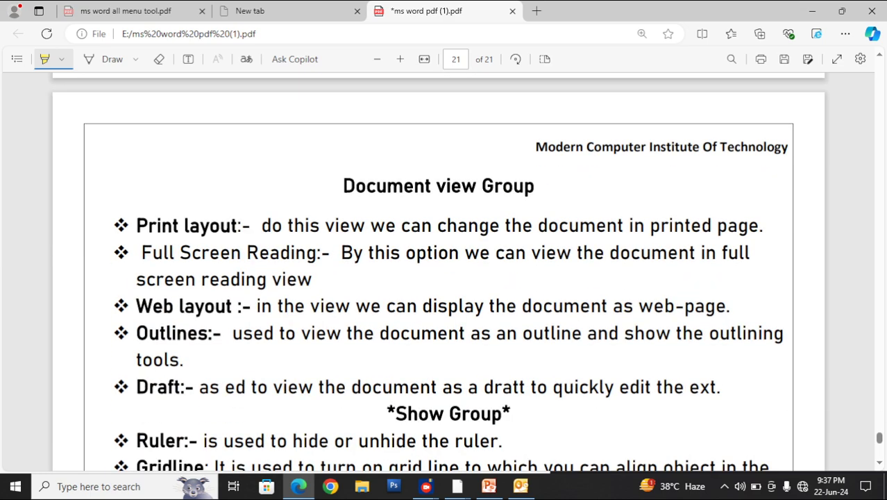
drag(343, 186, 540, 186)
drag(137, 226, 748, 226)
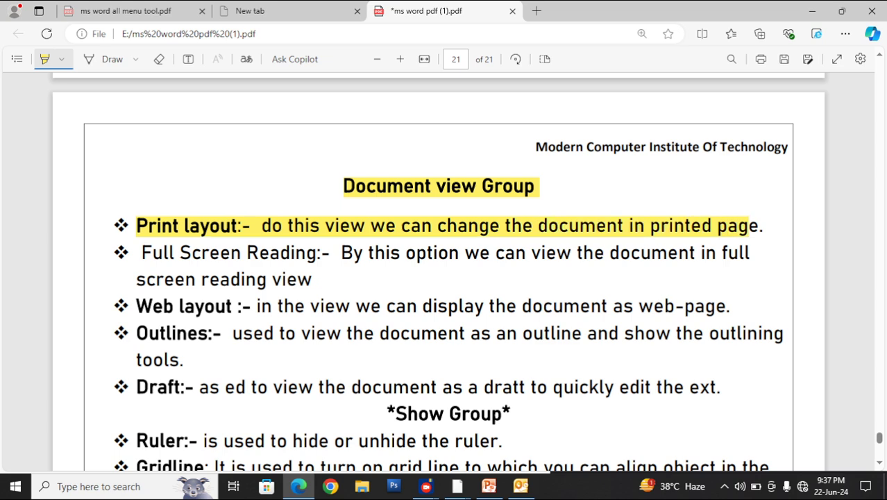
drag(141, 253, 330, 253)
mouse_move(136, 306)
mouse_down()
mouse_move(254, 306)
mouse_move(141, 360)
mouse_move(150, 387)
mouse_move(210, 386)
mouse_up()
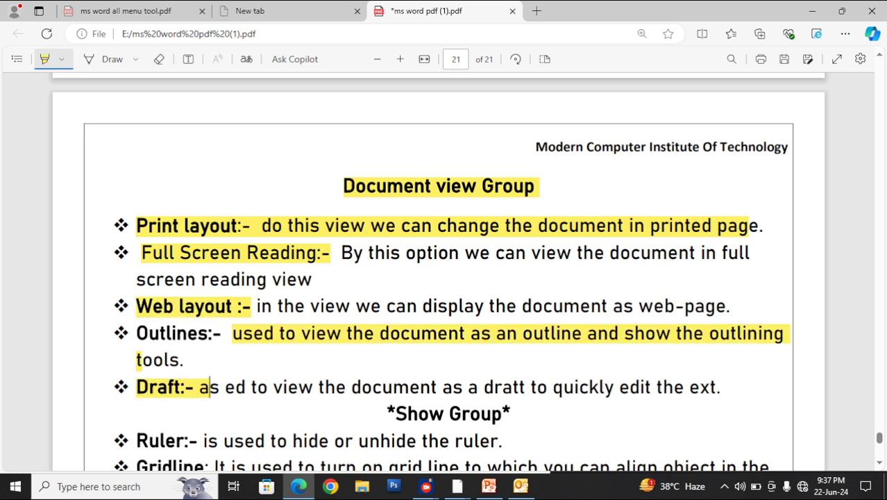
- Highlight the Show Group heading, the Ruler entry, the first line of the Gridline entry and the Navigation pane label
drag(394, 413, 515, 413)
drag(113, 441, 491, 441)
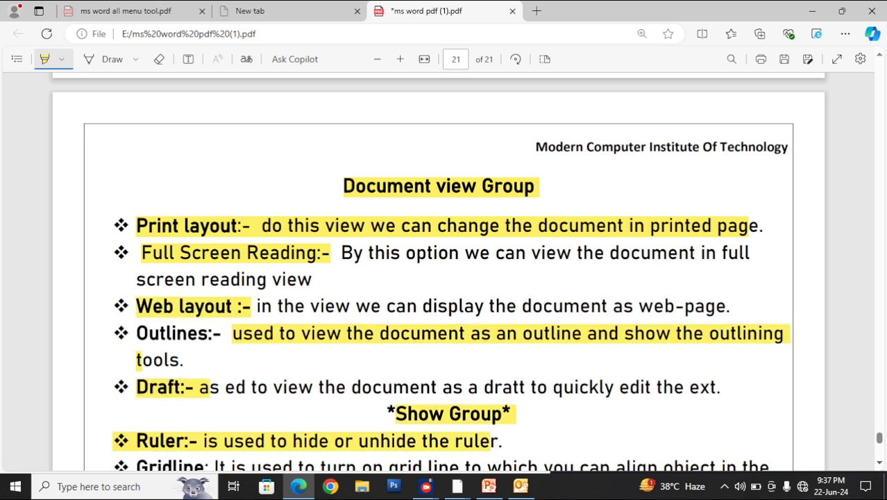
scroll(444, 278, down, 4)
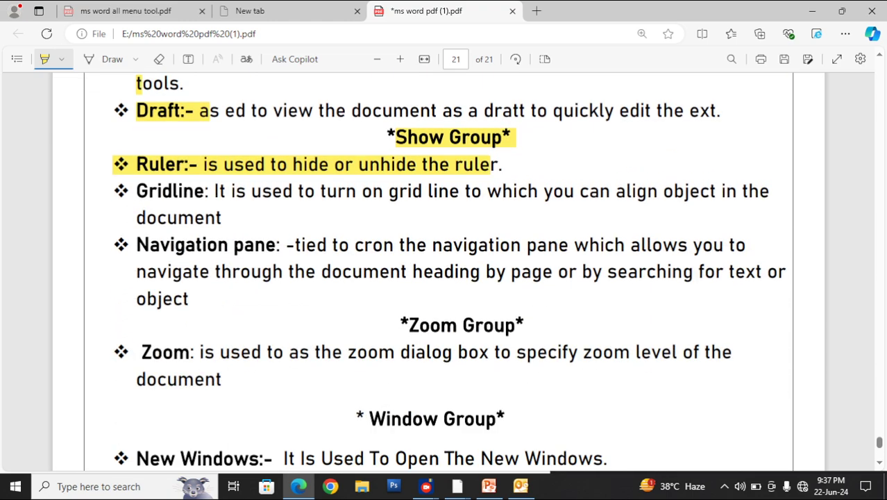
drag(209, 165, 491, 164)
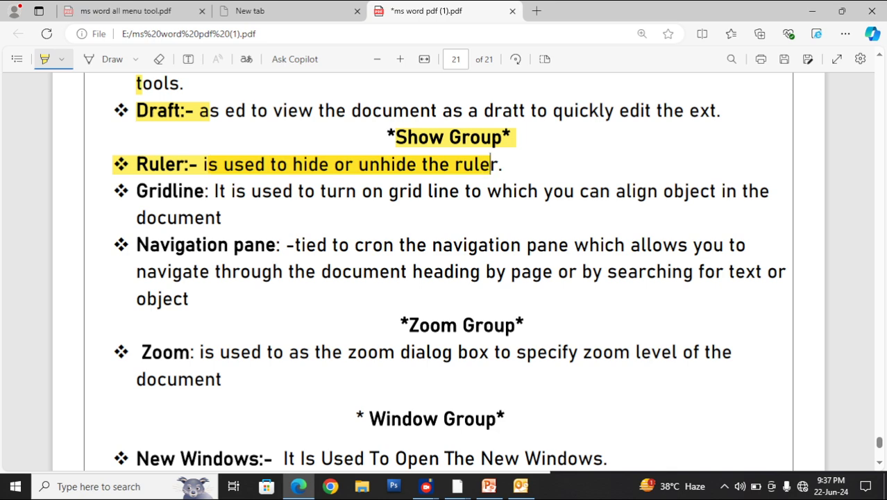
drag(137, 190, 737, 191)
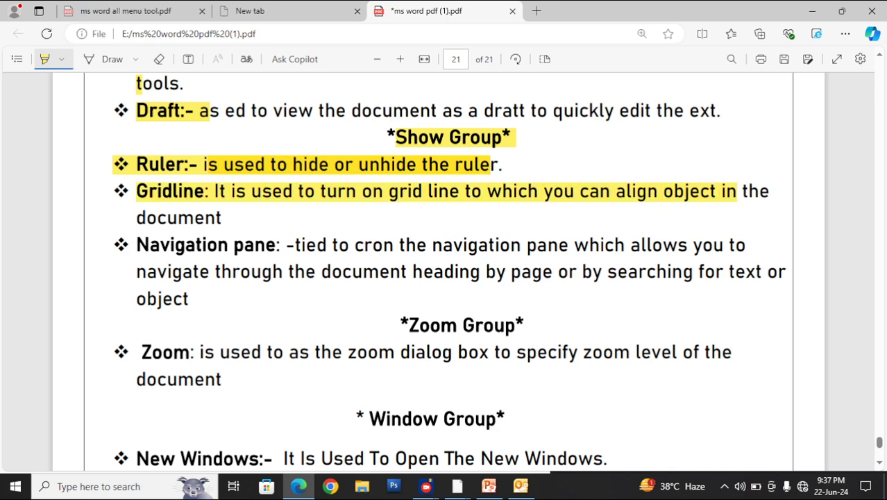
drag(160, 245, 280, 244)
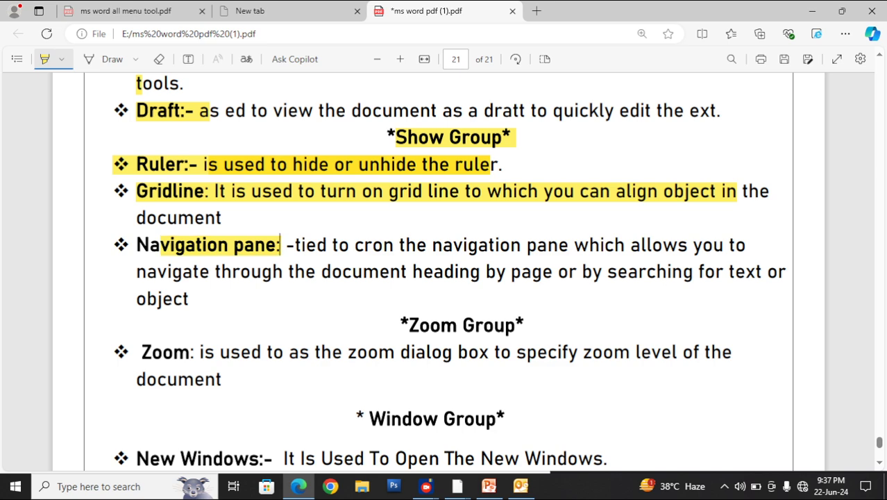
- Highlight the Zoom label, the Window Group heading, and the New Windows and Arrange All entries
drag(141, 352, 191, 352)
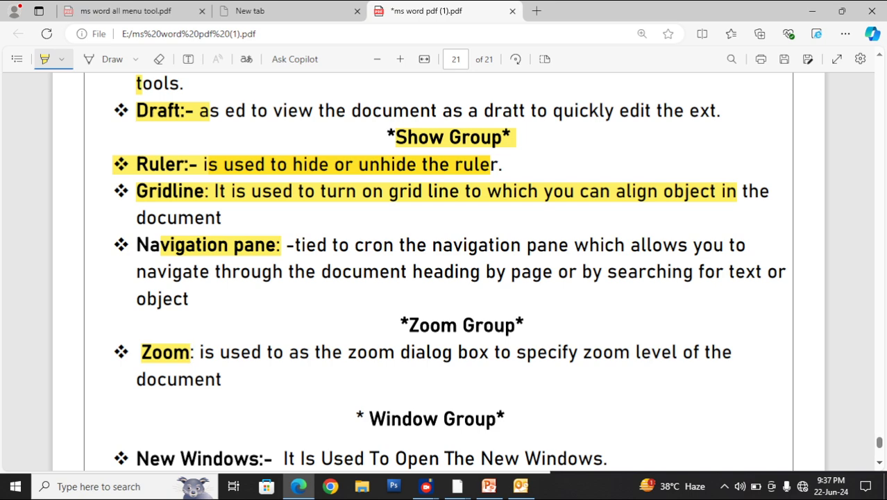
scroll(438, 273, down, 4)
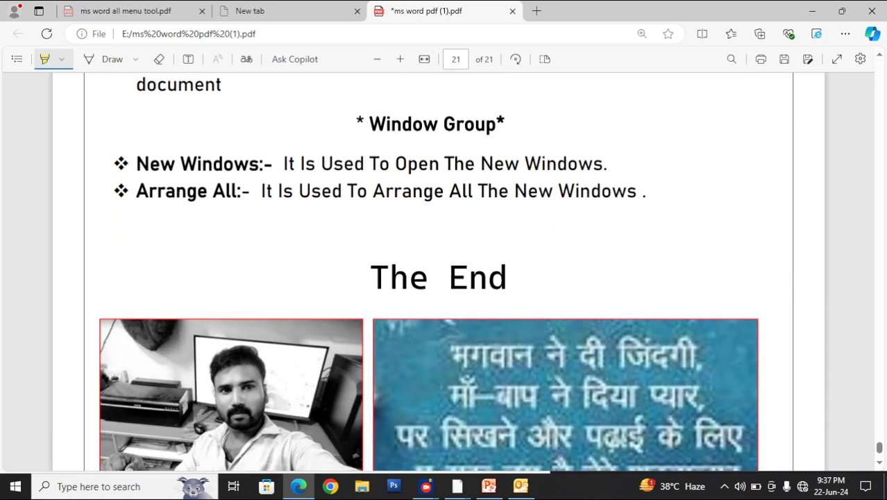
drag(369, 124, 497, 124)
mouse_move(134, 181)
mouse_down()
mouse_move(161, 169)
mouse_move(539, 165)
mouse_move(196, 164)
mouse_up()
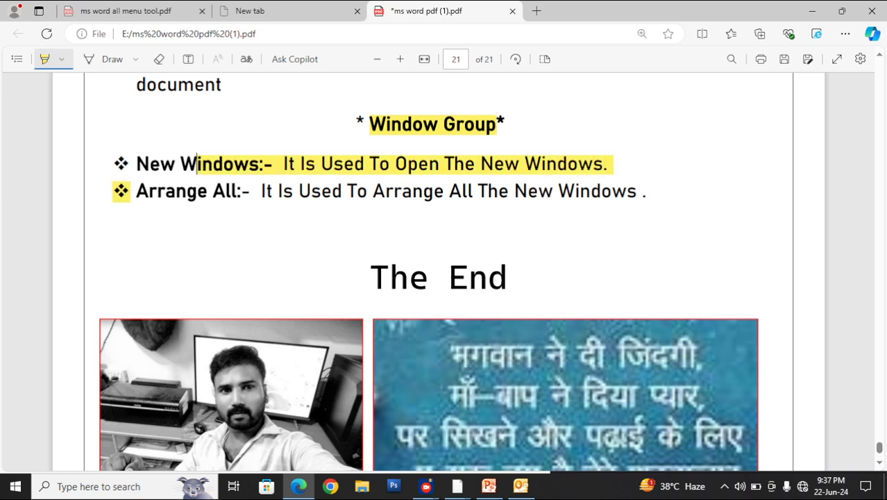
drag(136, 191, 652, 191)
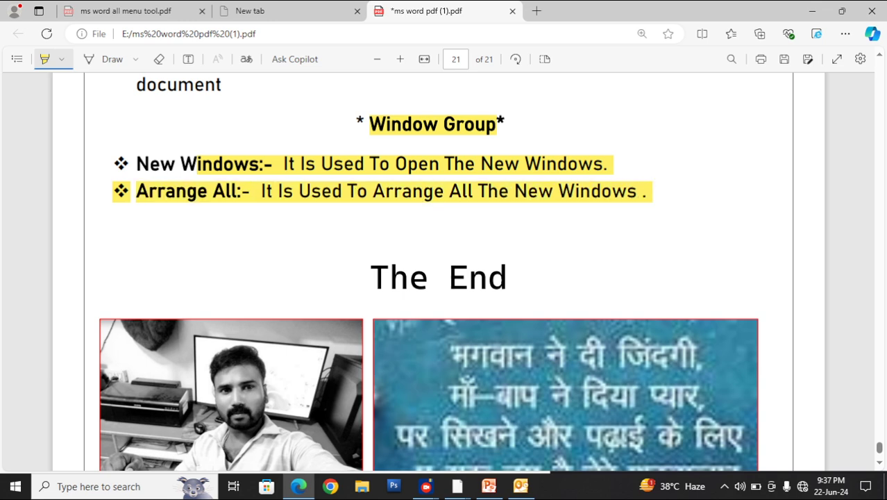